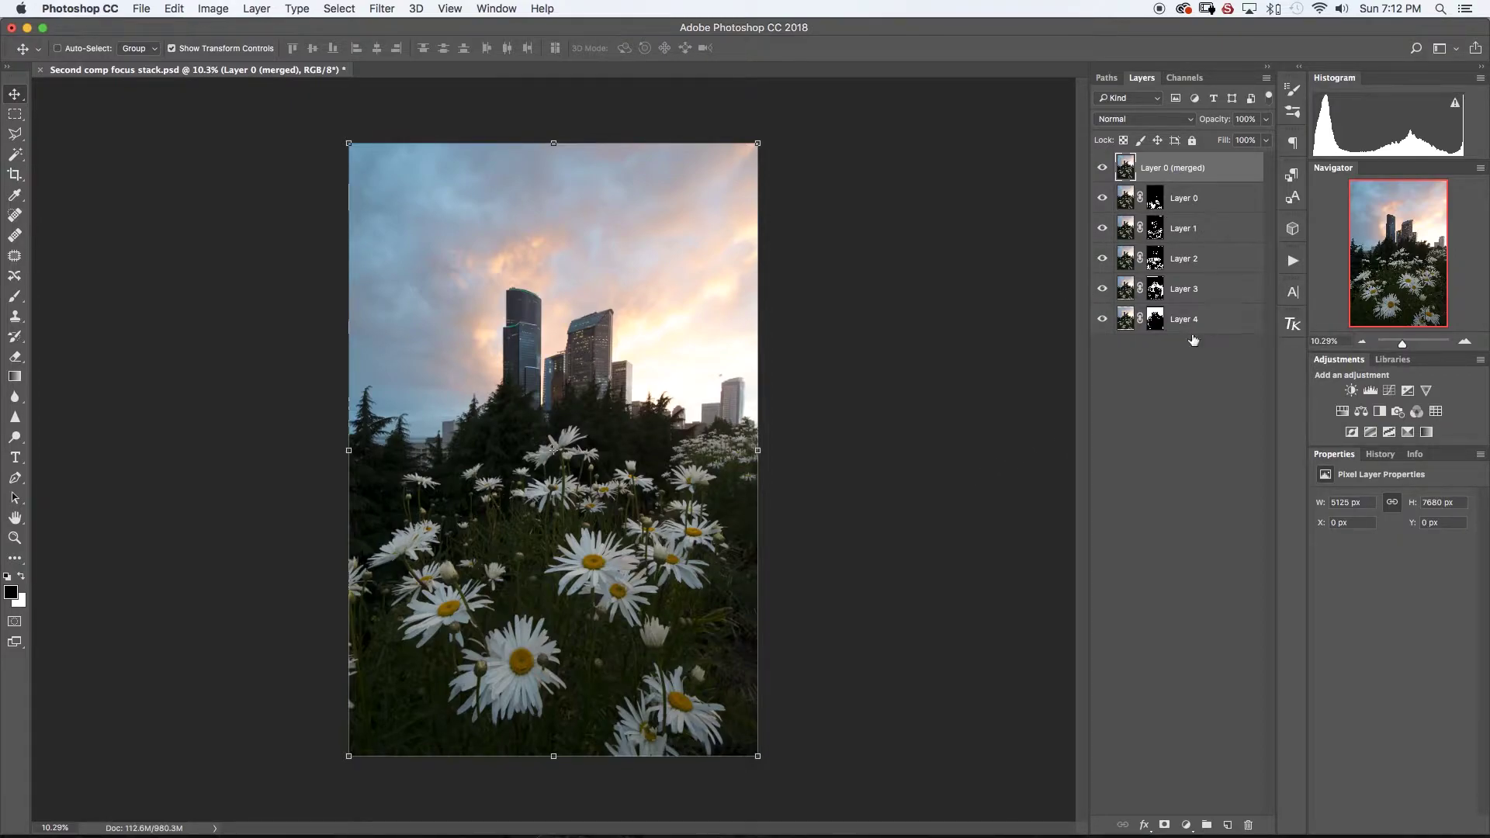
pyautogui.click(1235, 201)
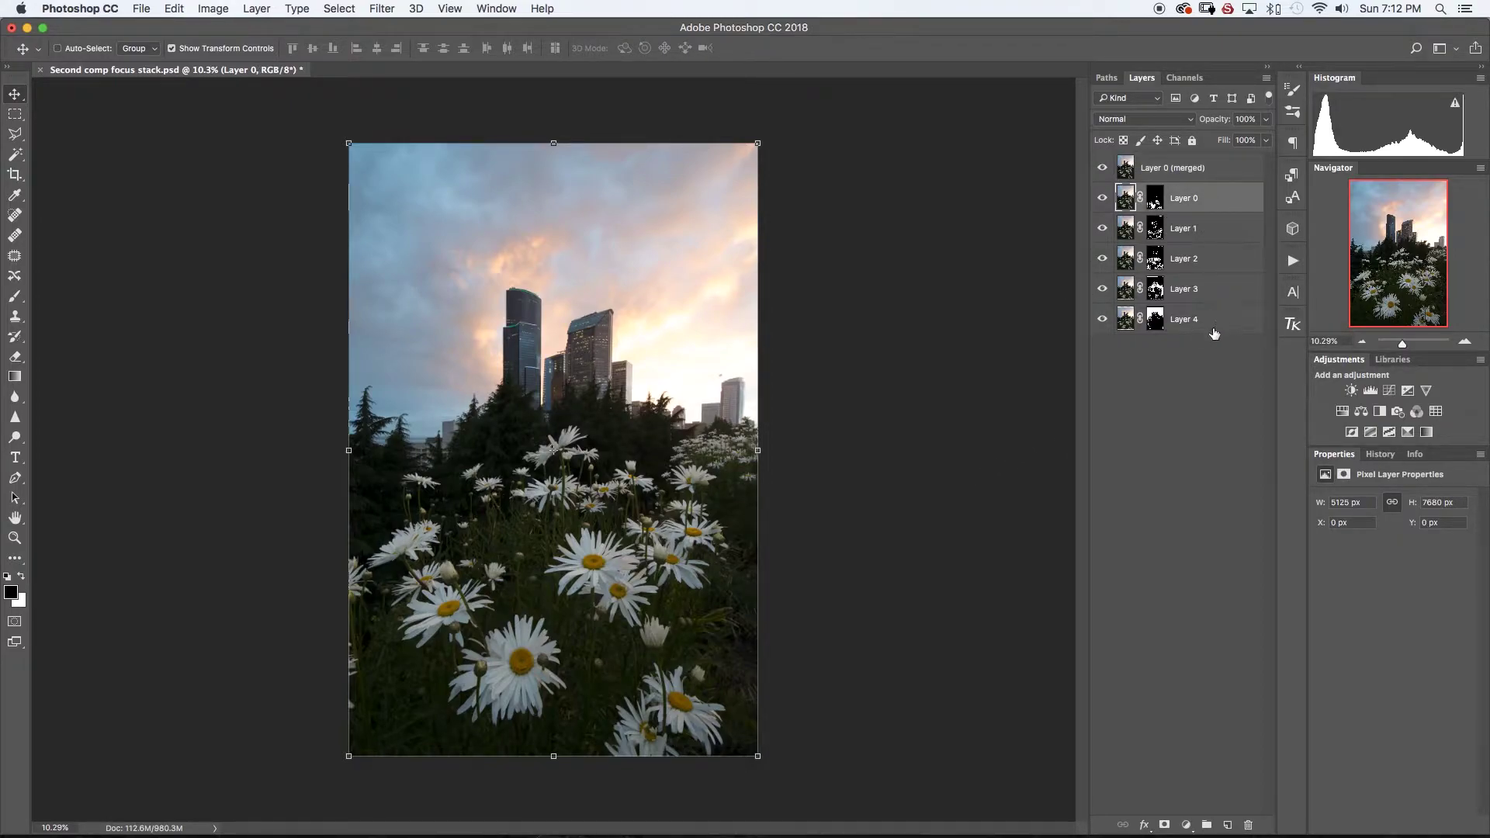
pyautogui.keyDown('shift'); pyautogui.click(1213, 324); pyautogui.keyUp('shift')
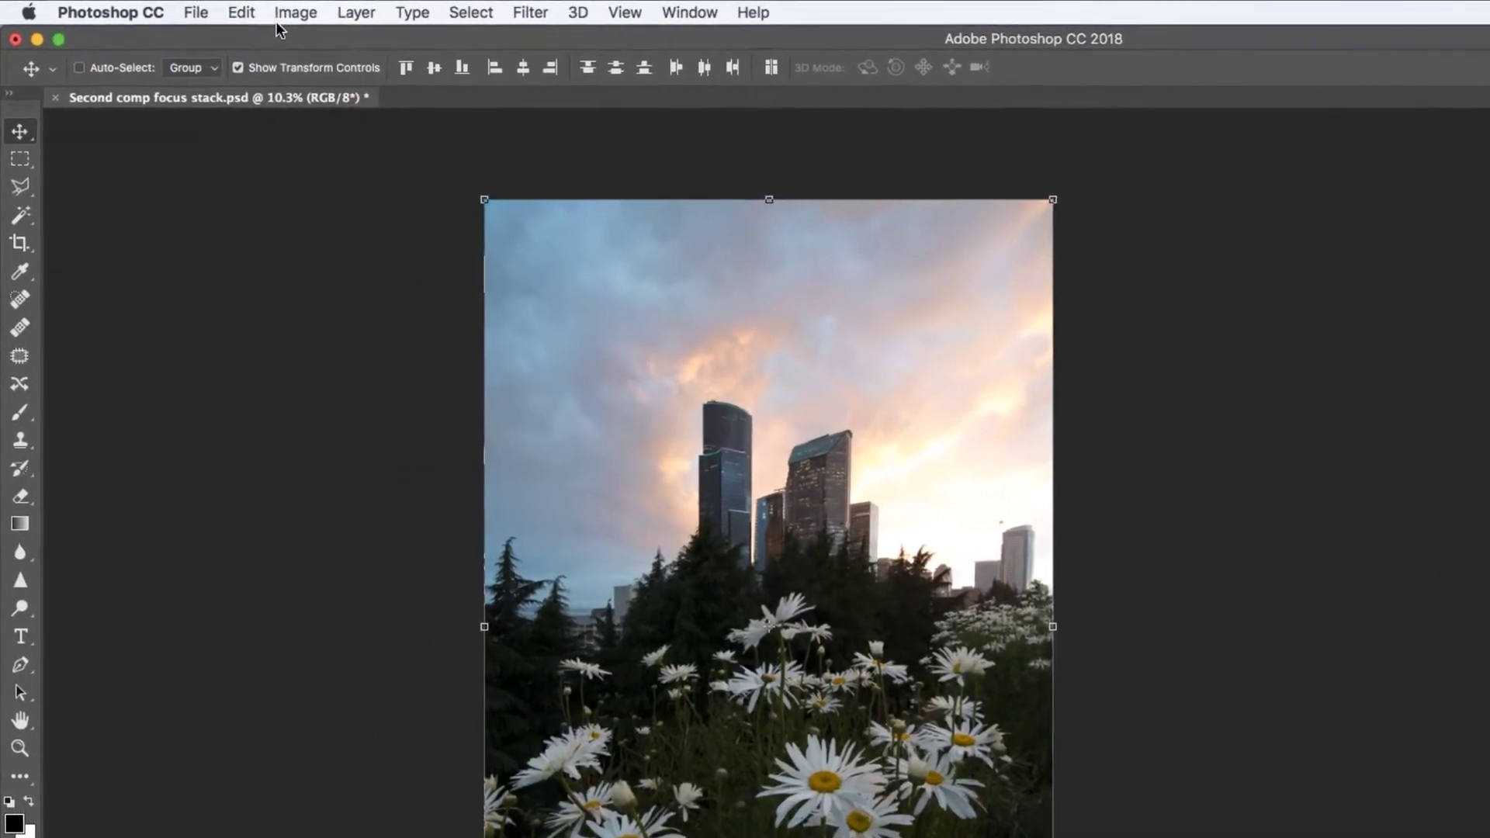
pyautogui.click(209, 9)
pyautogui.click(208, 9)
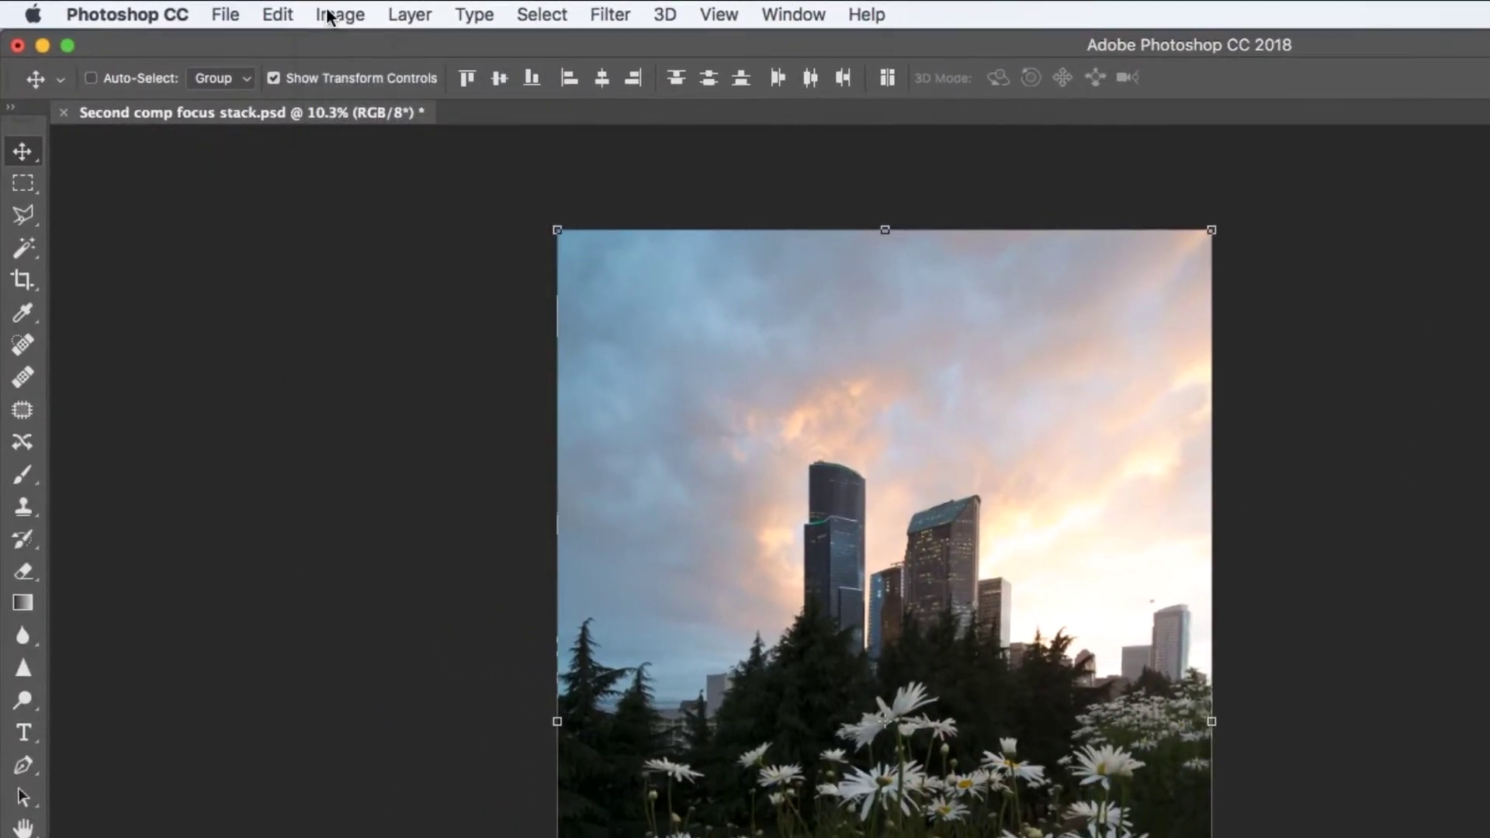
pyautogui.click(277, 14)
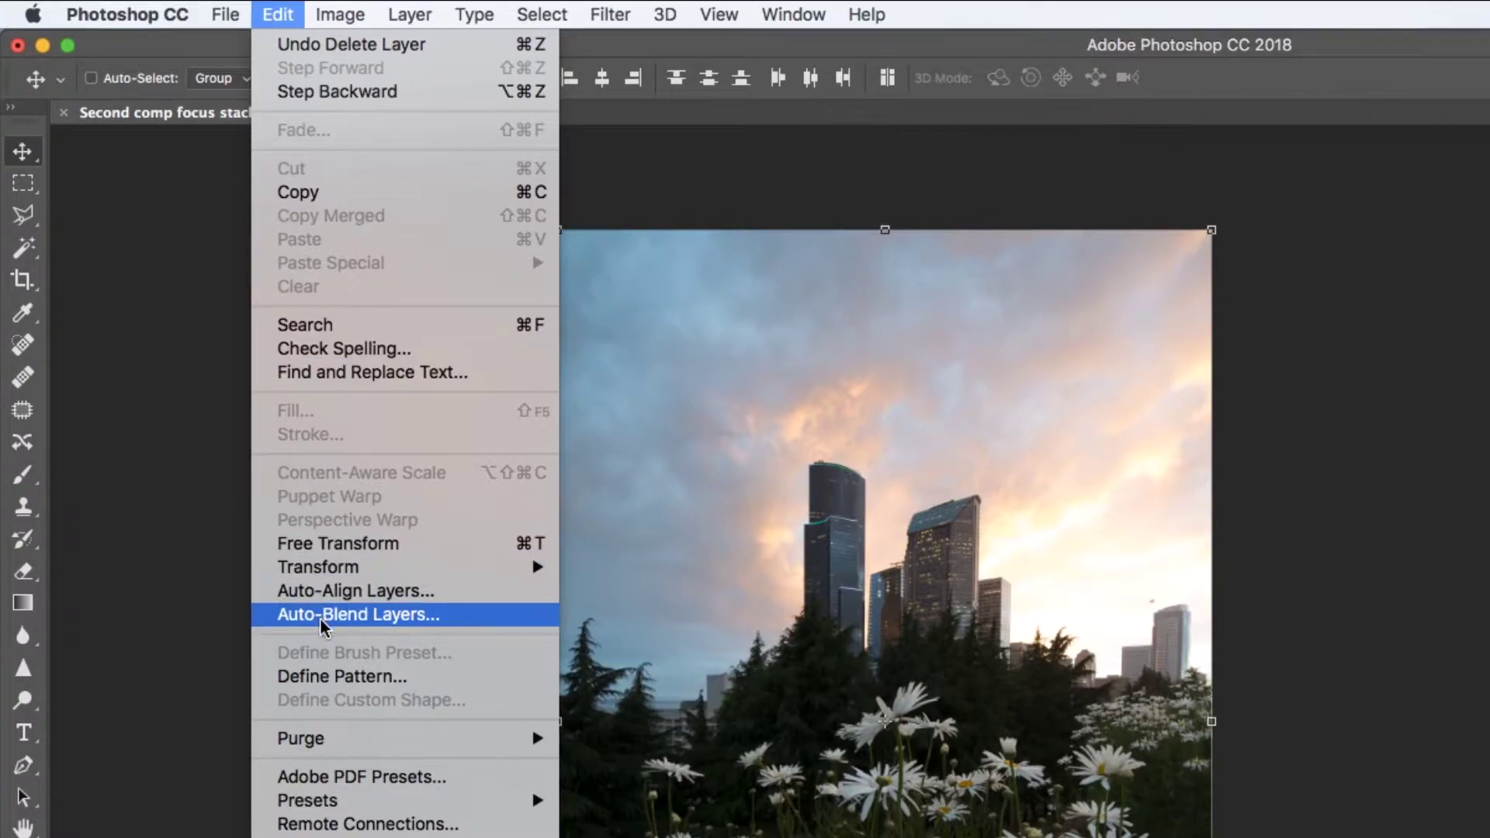
pyautogui.click(433, 621)
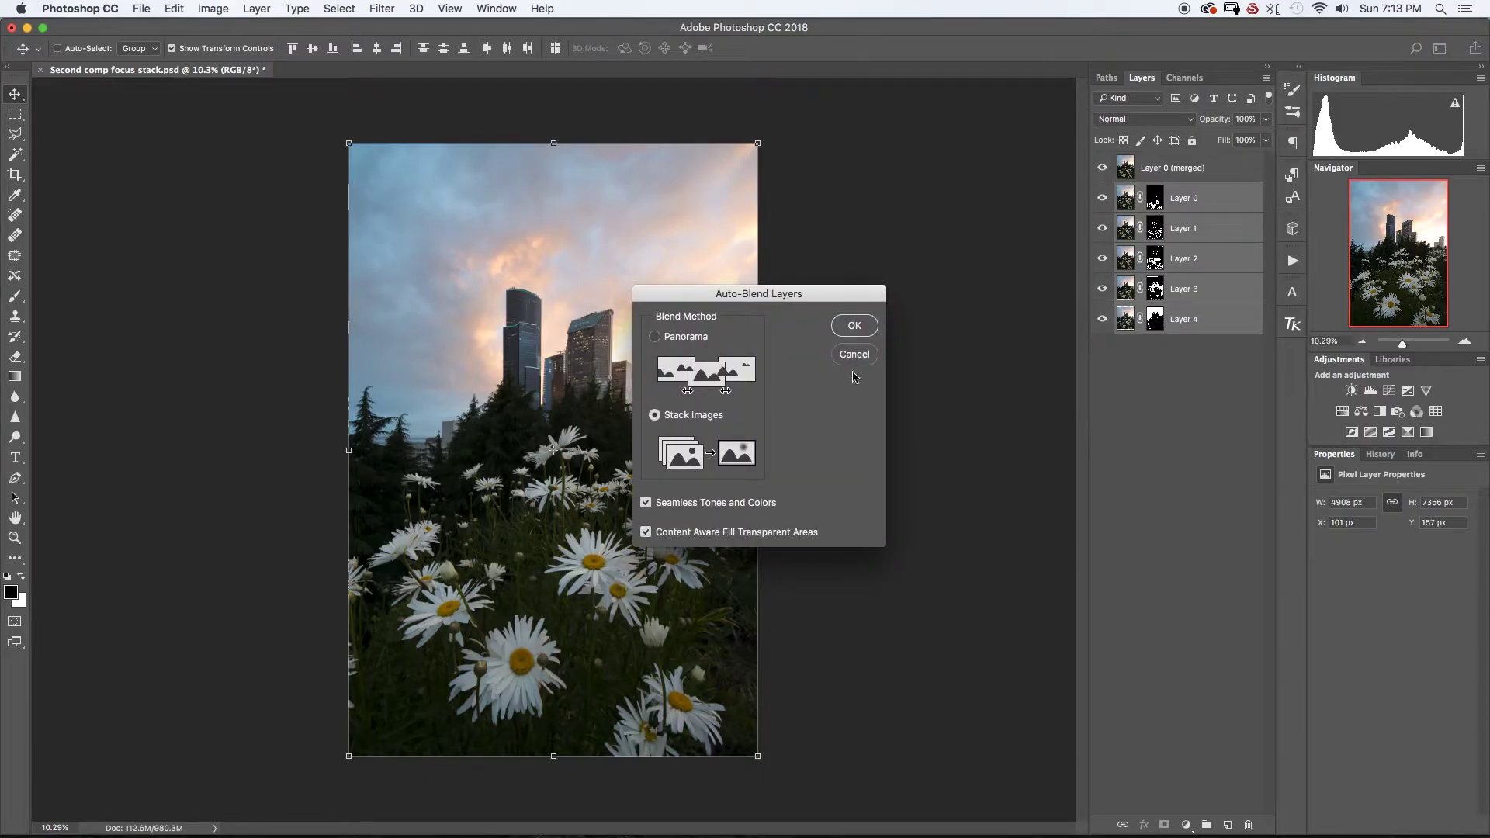
pyautogui.click(853, 359)
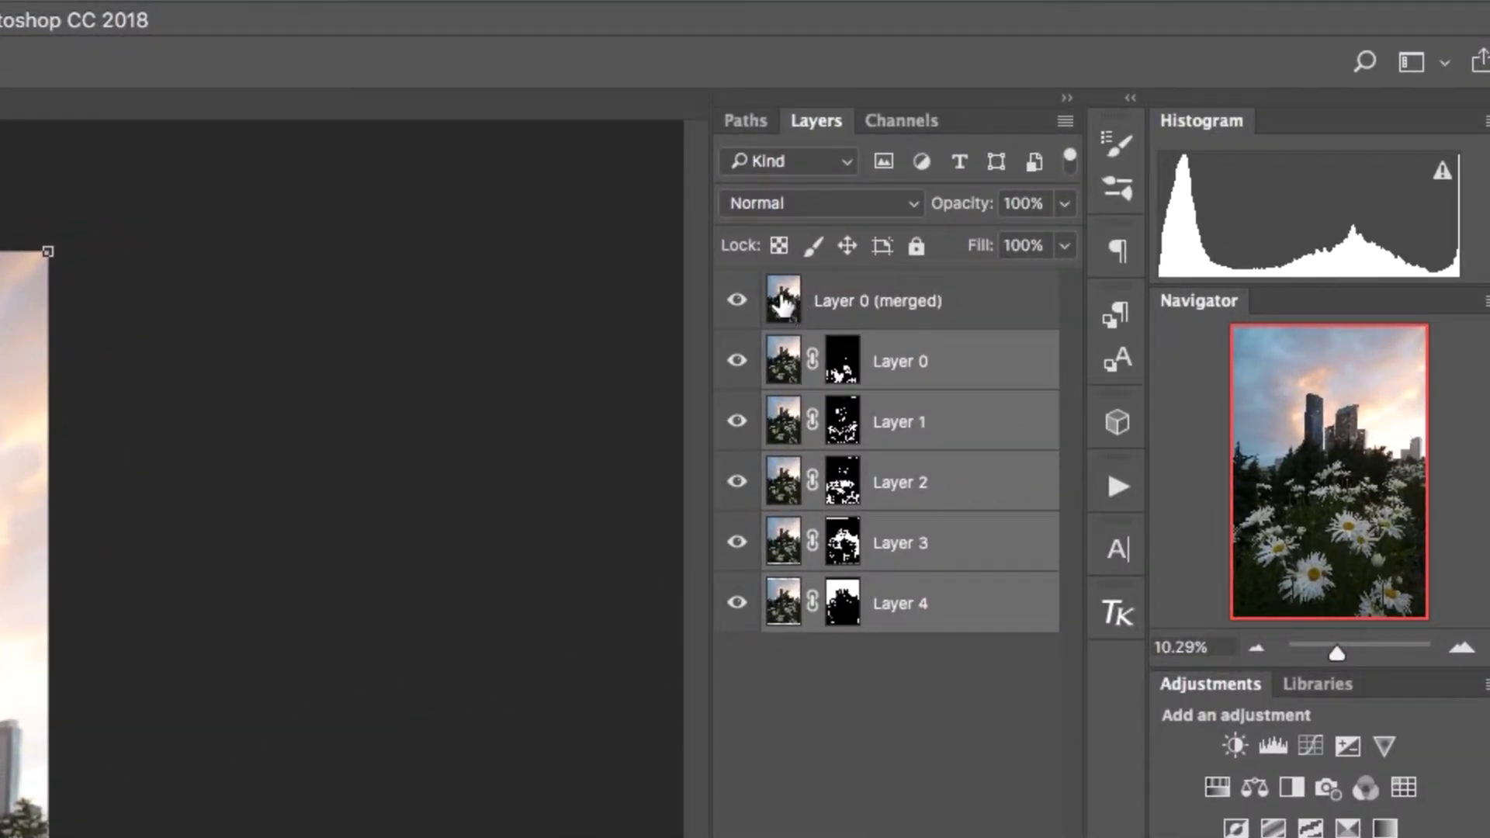
pyautogui.click(790, 306)
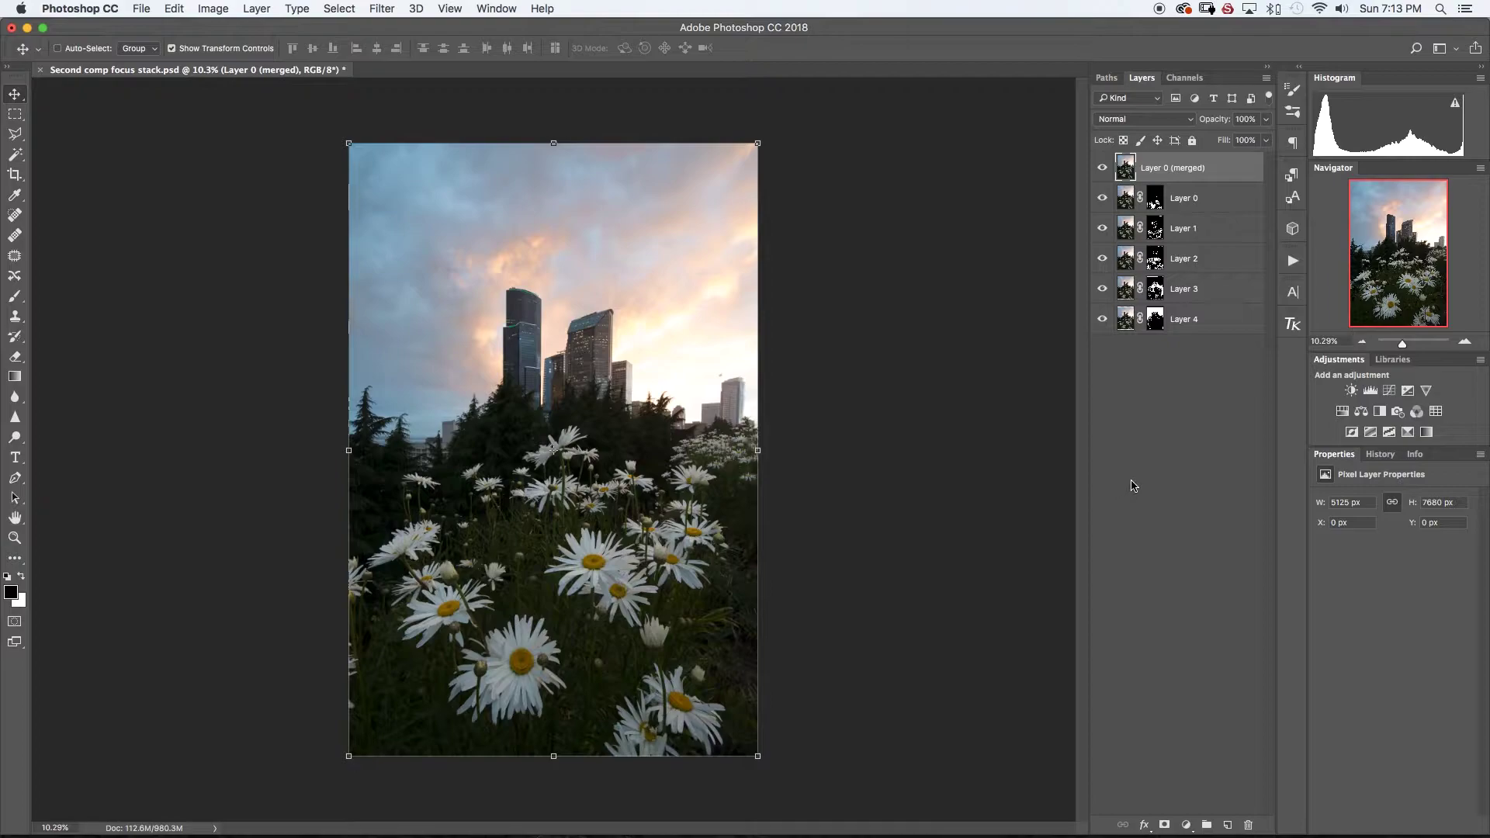
# Group all six layers into Group 1 with Cmd+G
pyautogui.keyDown('shift'); pyautogui.click(1220, 323); pyautogui.keyUp('shift')
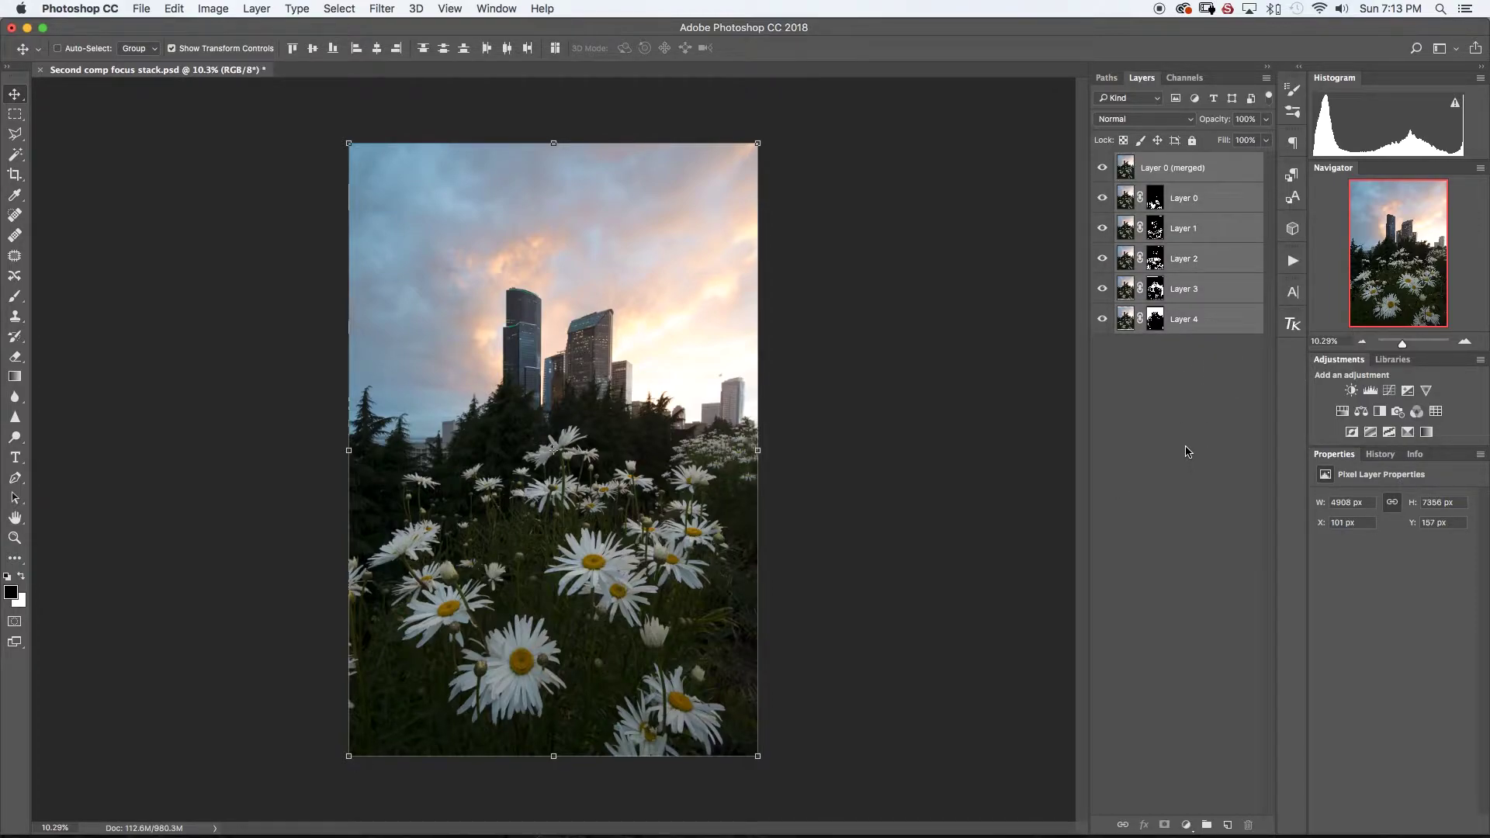
pyautogui.press('super')
pyautogui.press('super+g')
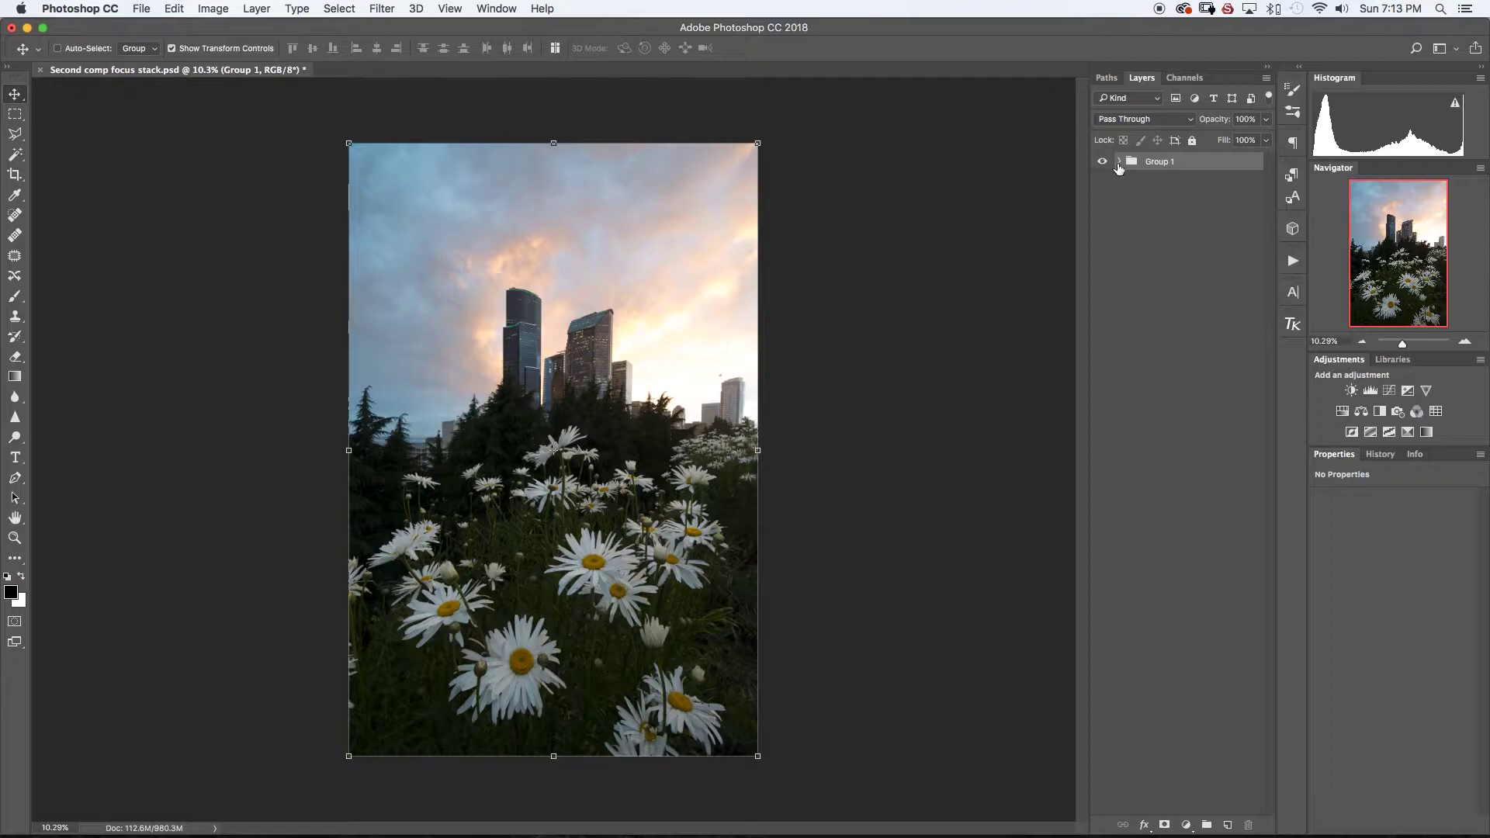
pyautogui.click(1119, 163)
# Stamp a merged layer of the visible layers, duplicate it, and move the copy above Group 1
pyautogui.press('super+alt+shift+e')
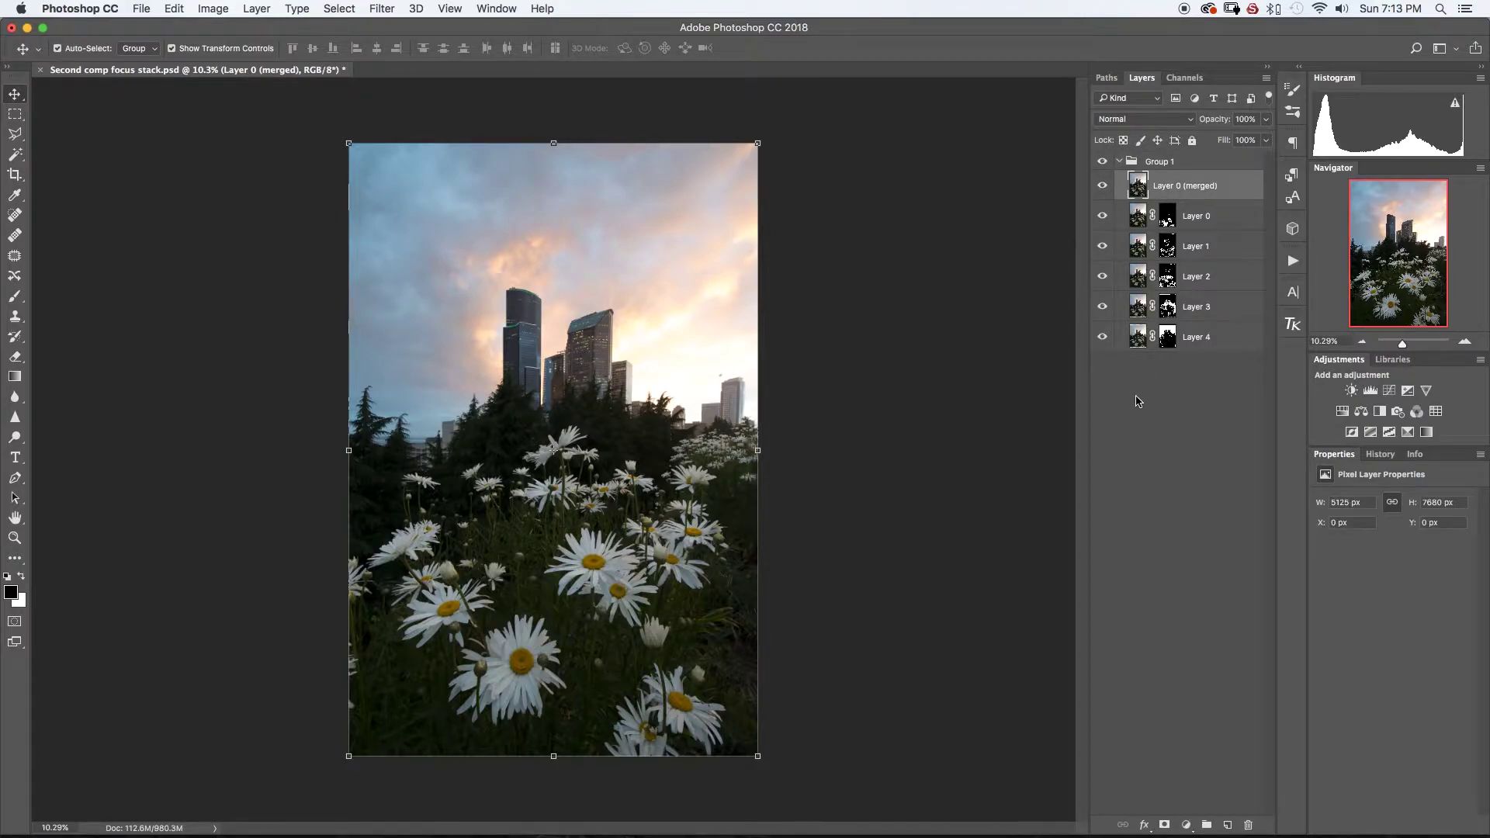
pyautogui.press('super+j')
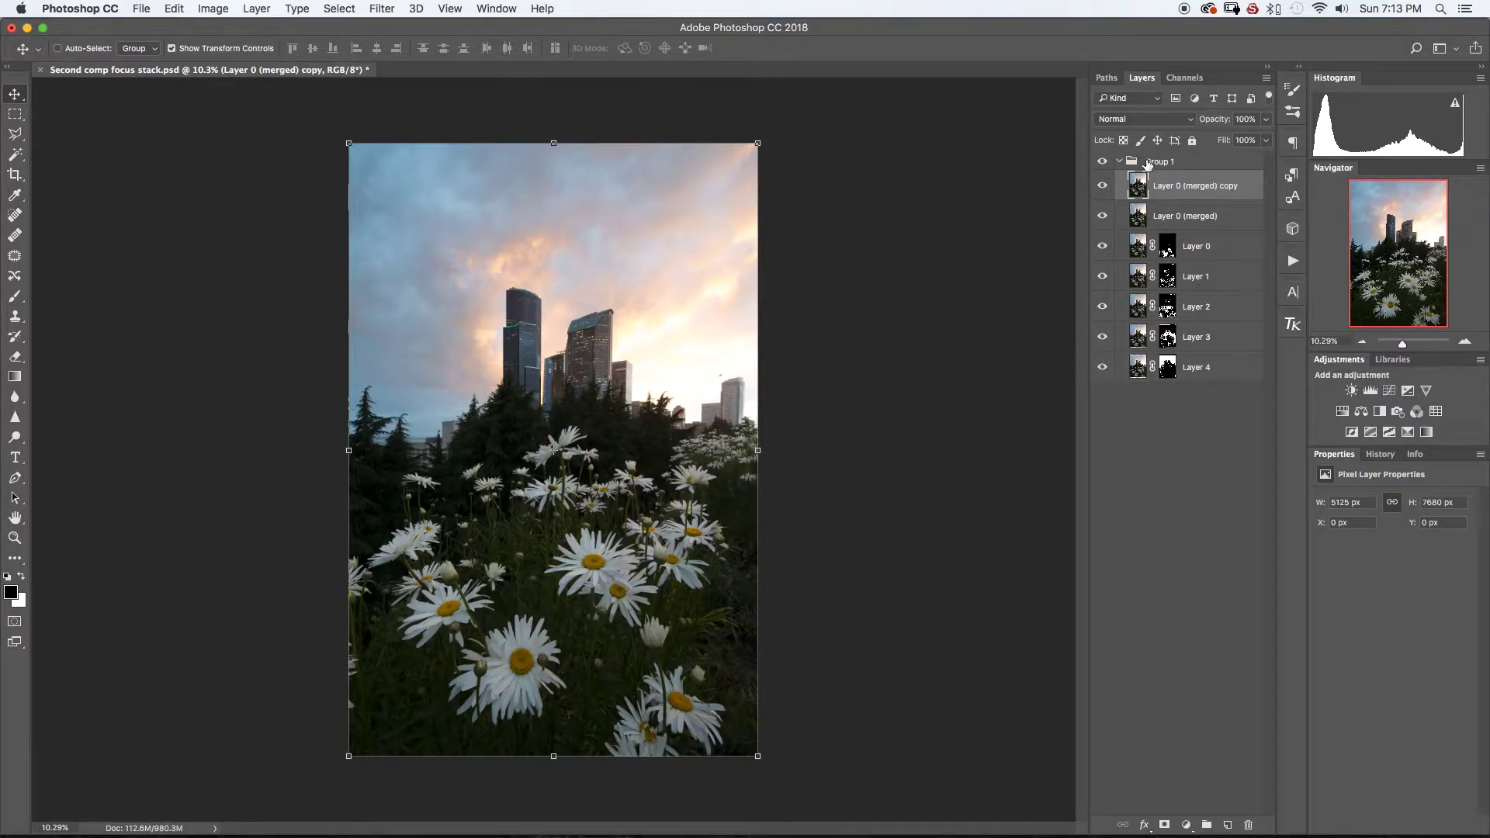
pyautogui.moveTo(1134, 184); pyautogui.dragTo(1129, 157)
pyautogui.click(1122, 191)
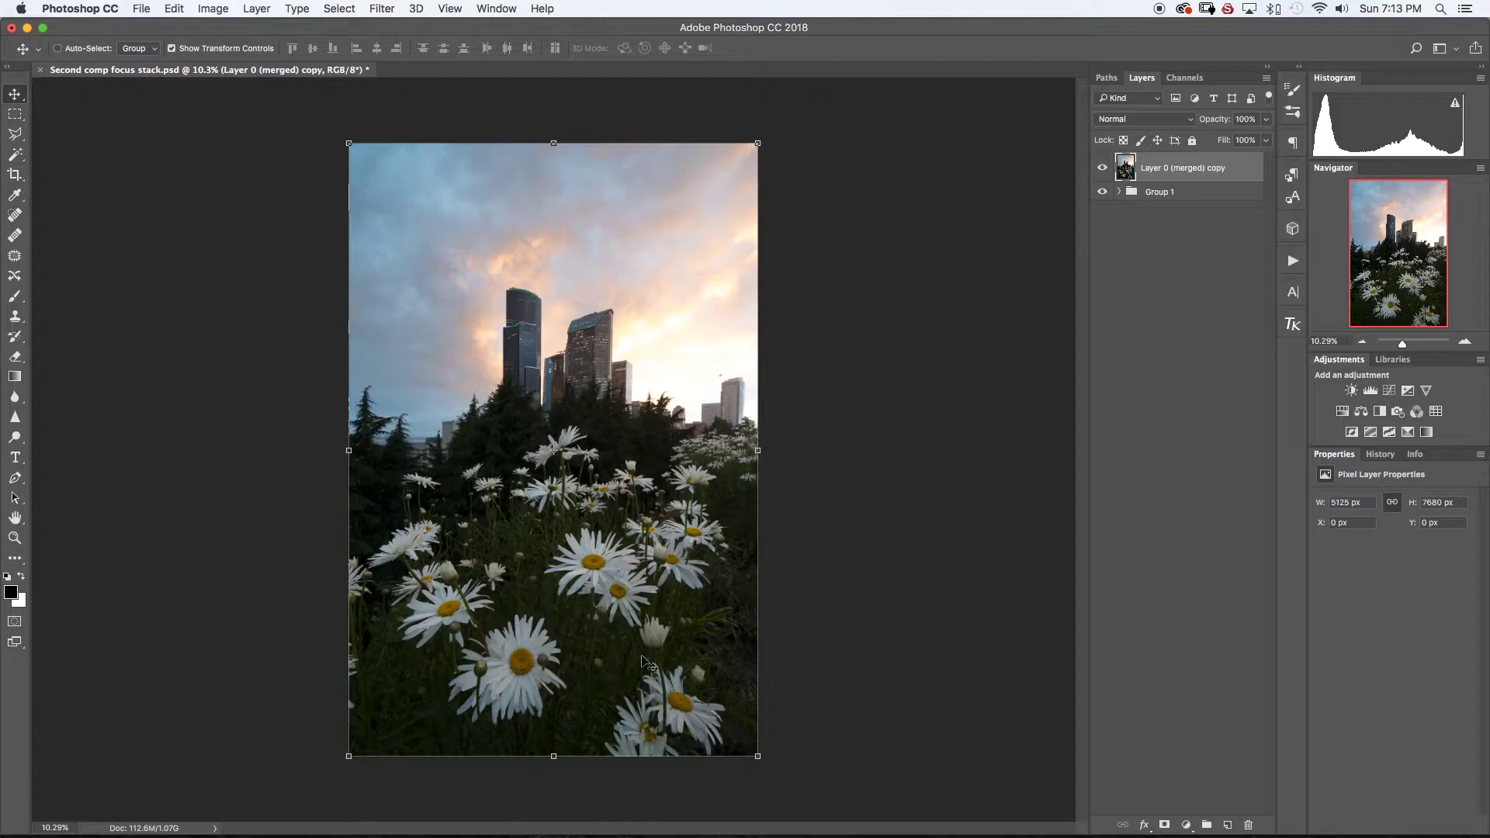
pyautogui.click(382, 8)
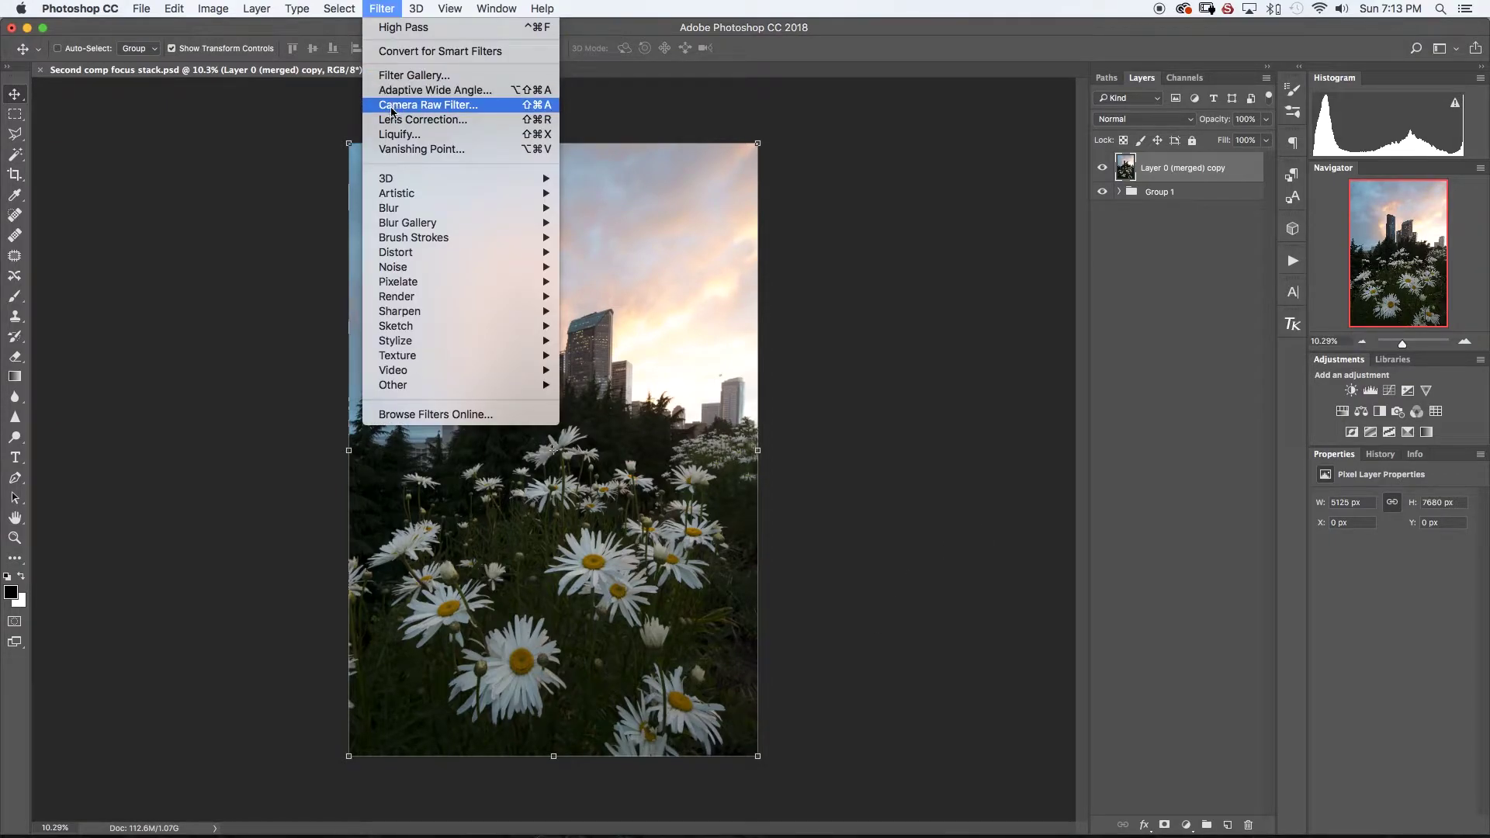
# Apply a Camera Raw Filter to the merged copy with Highlights -40 and Shadows +15
pyautogui.click(390, 107)
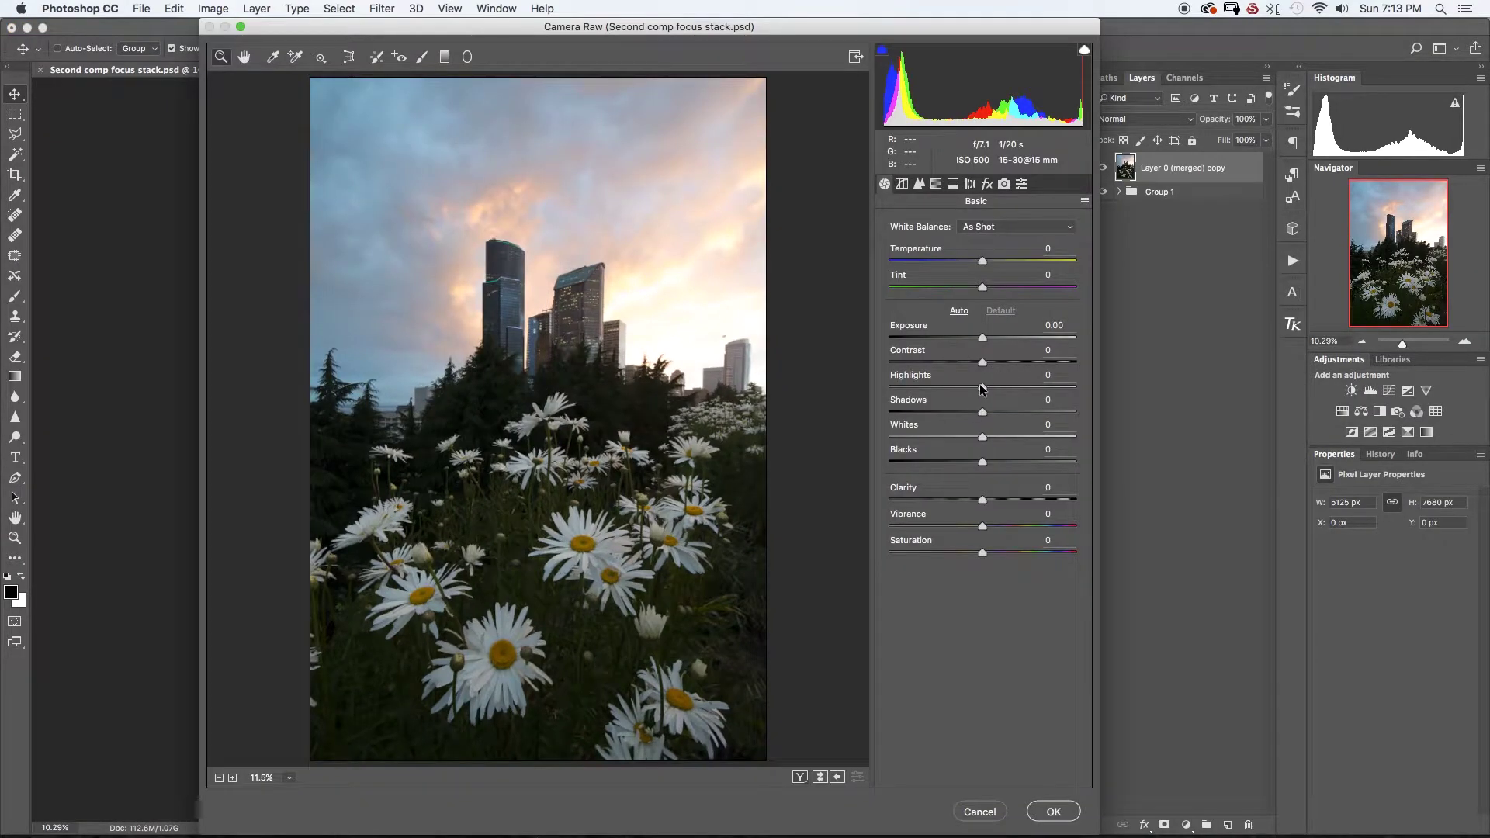
pyautogui.moveTo(979, 390); pyautogui.dragTo(945, 390)
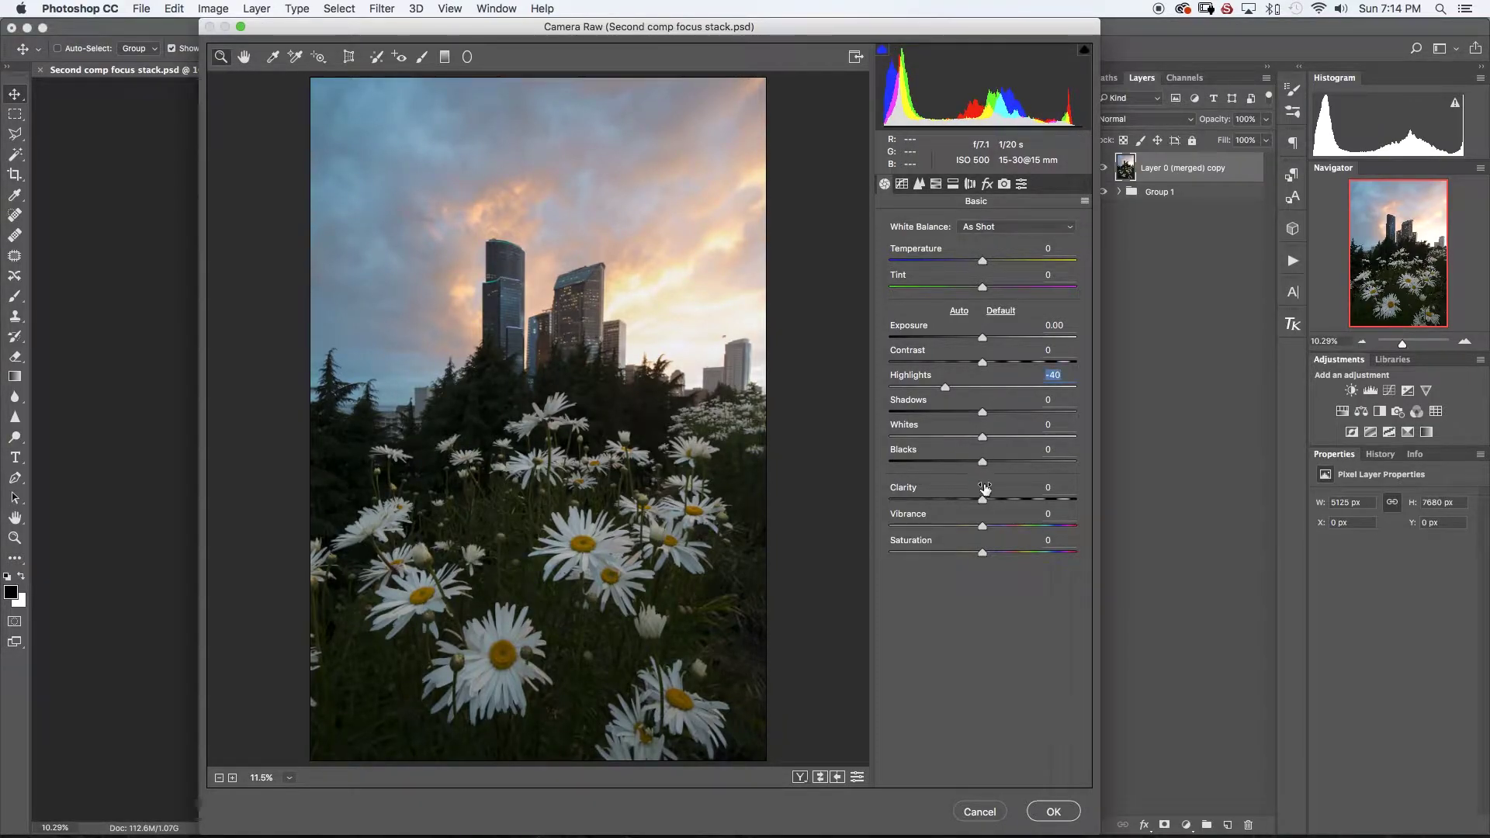
pyautogui.moveTo(980, 414); pyautogui.dragTo(994, 413)
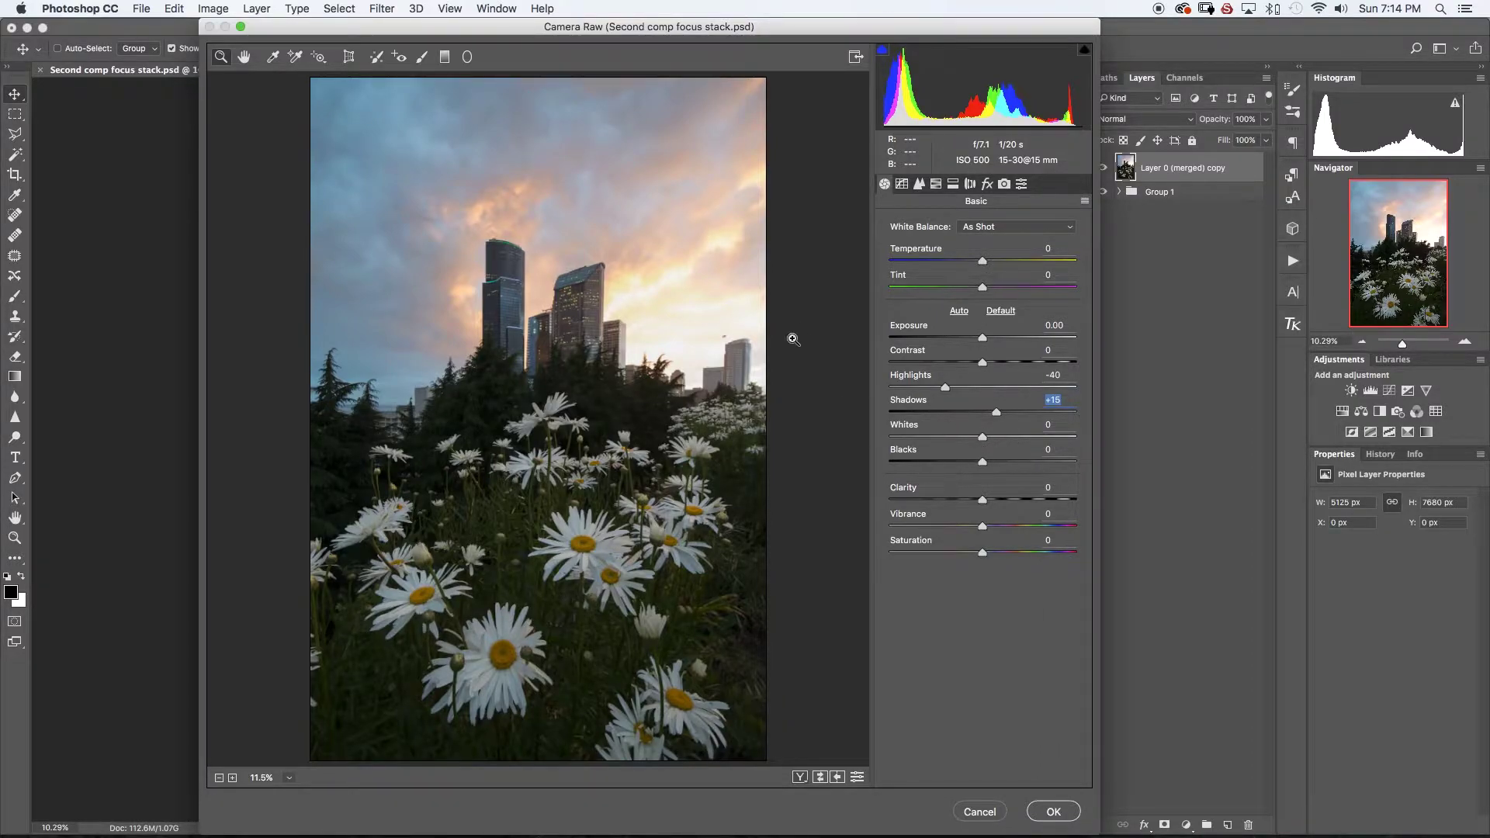
pyautogui.click(1052, 811)
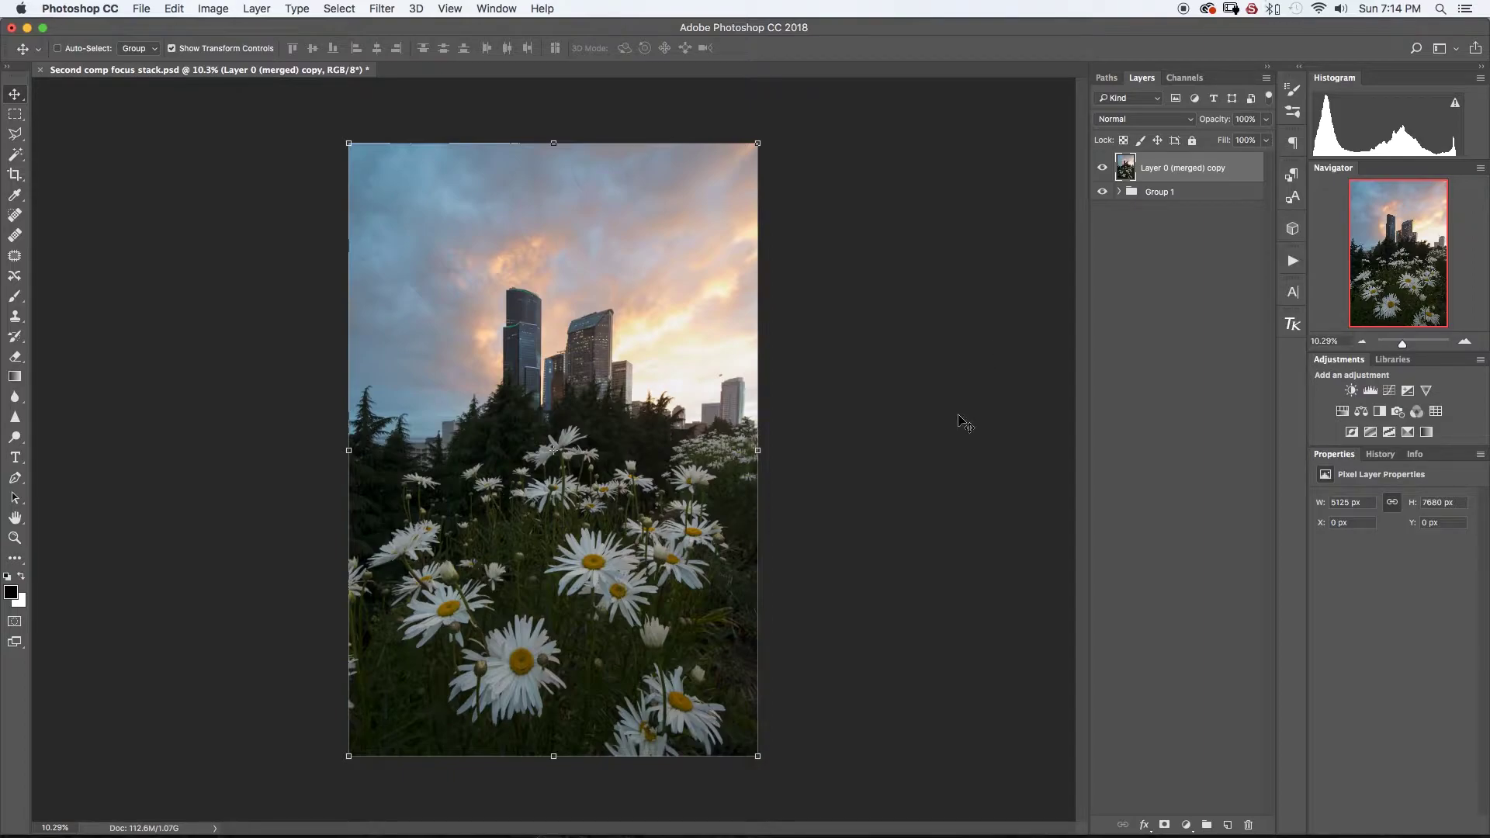
# Blur the Layer 0 (merged) copy with a 36-pixel Gaussian Blur
pyautogui.click(381, 9)
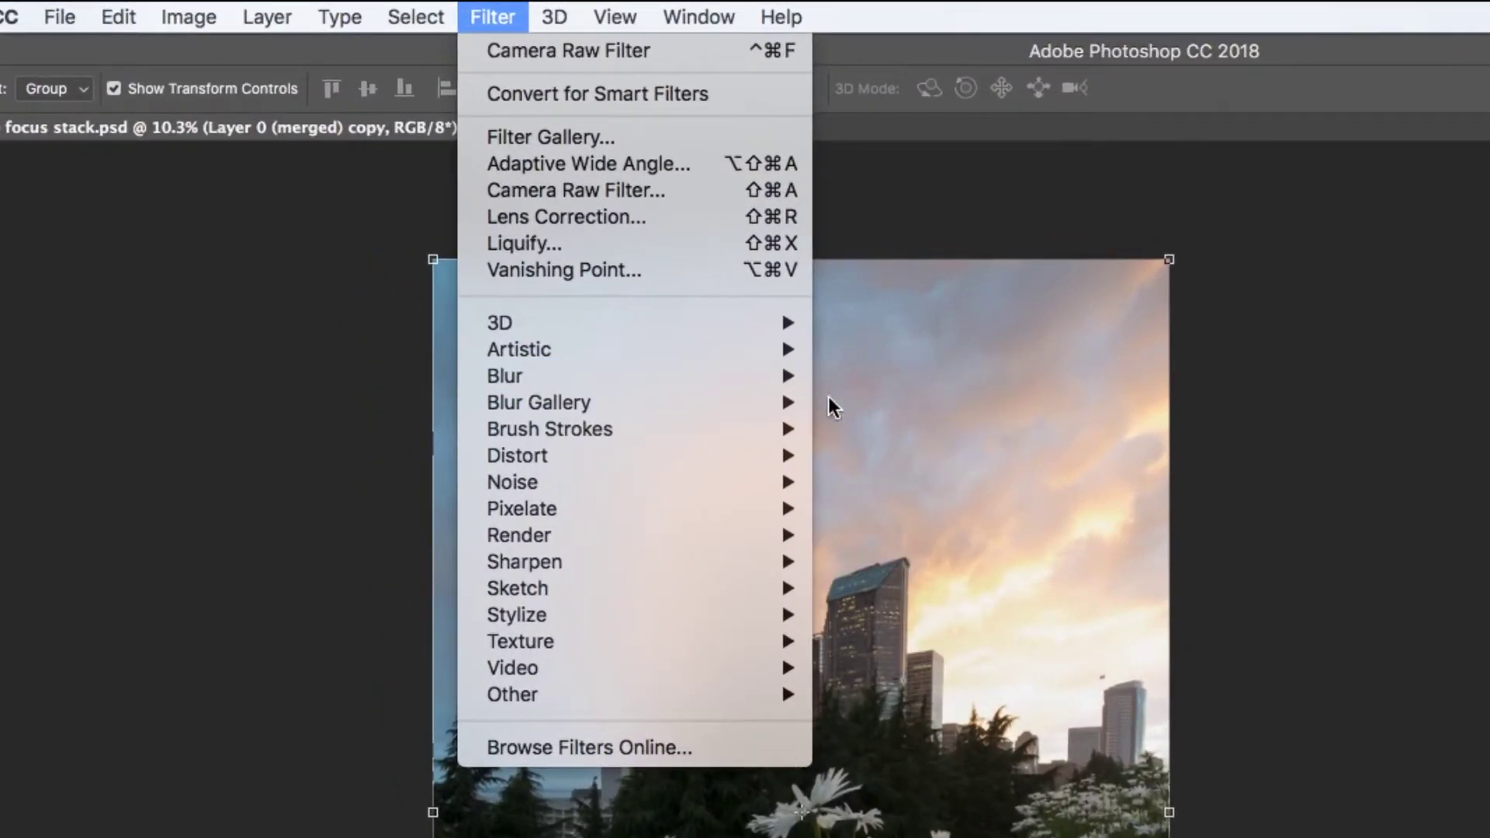
pyautogui.moveTo(555, 204)
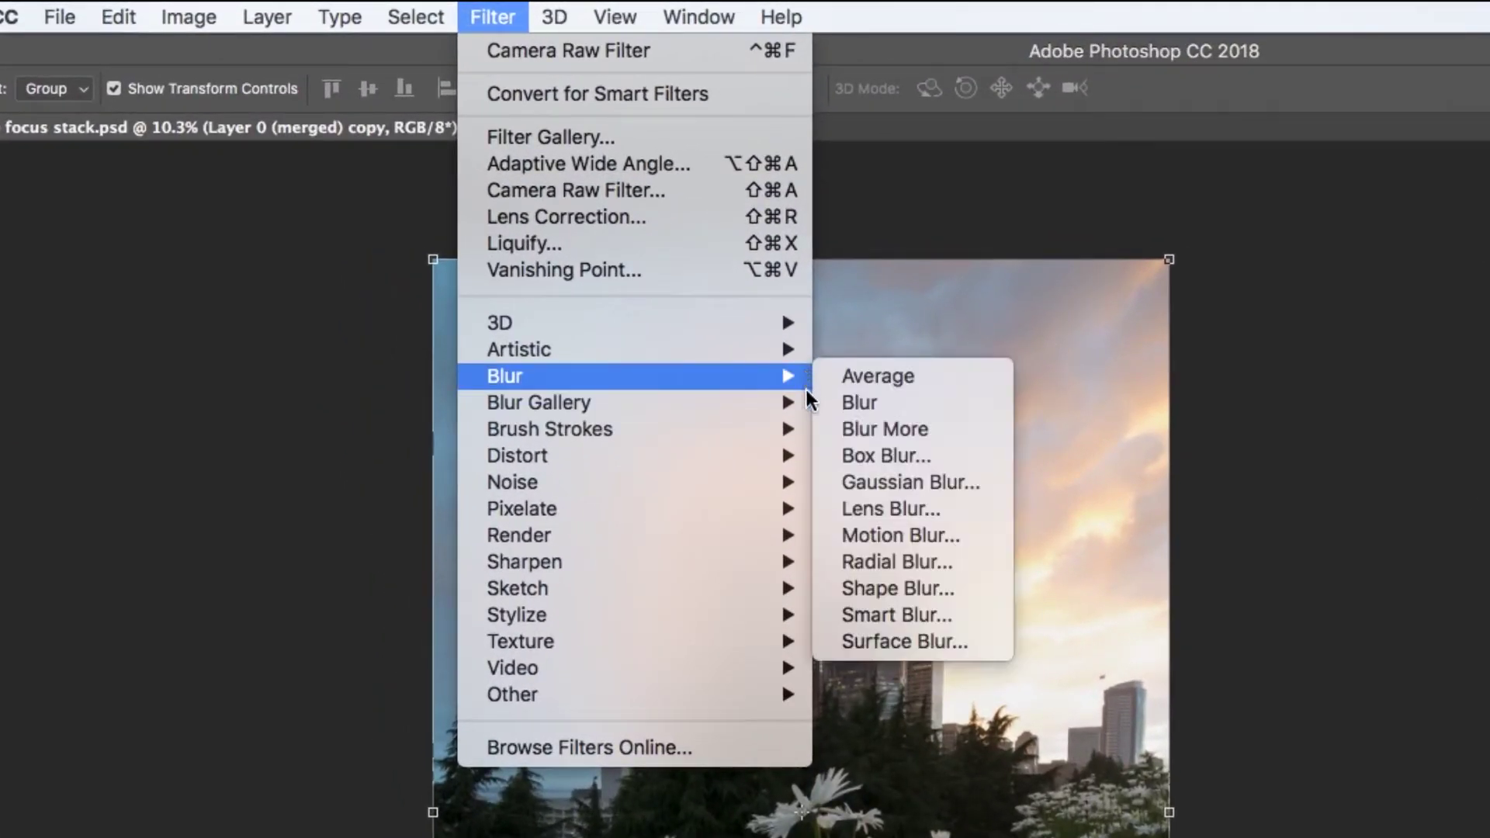
pyautogui.click(873, 482)
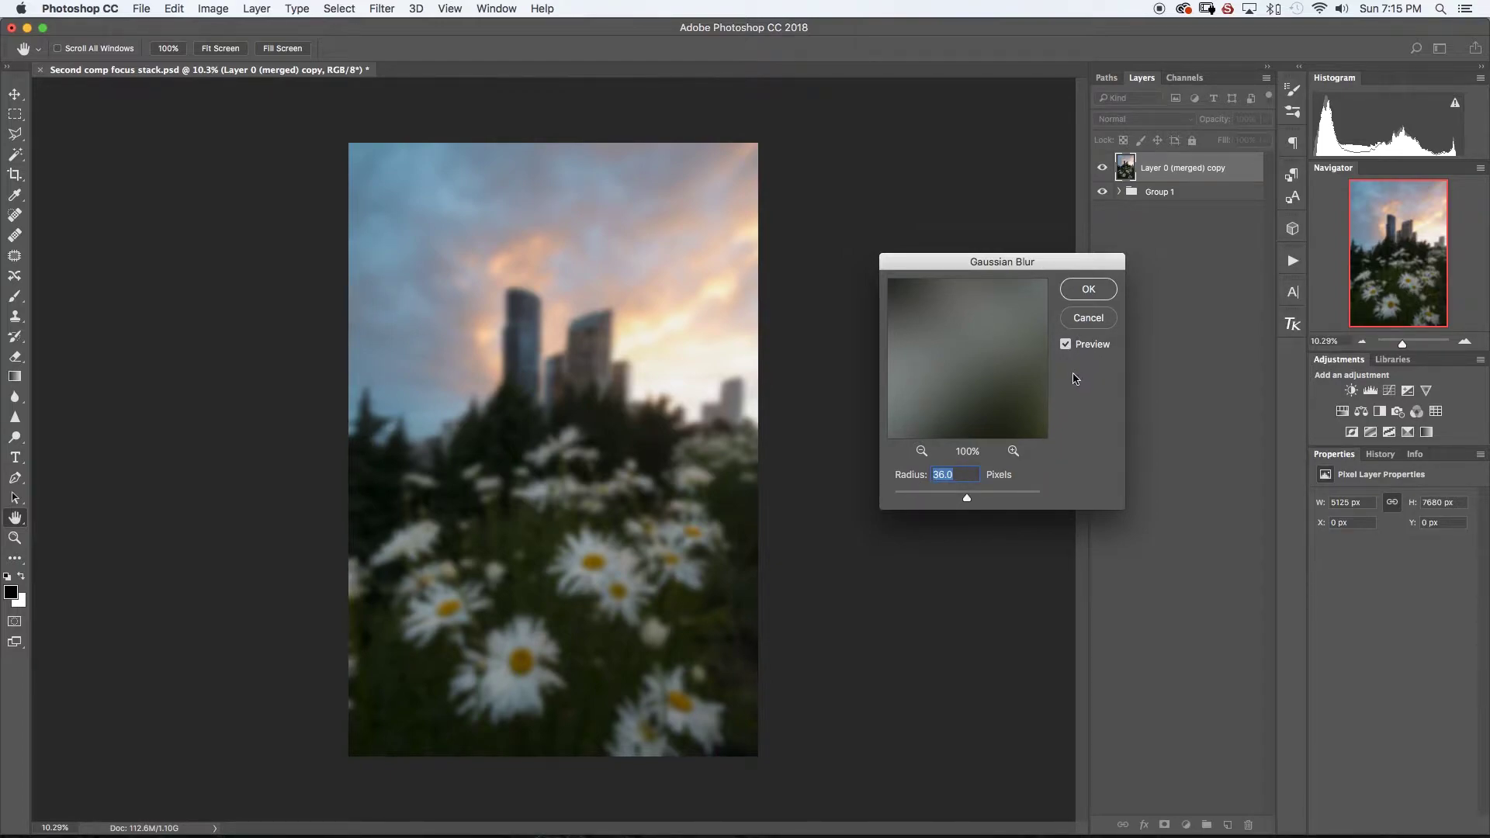
pyautogui.click(1085, 292)
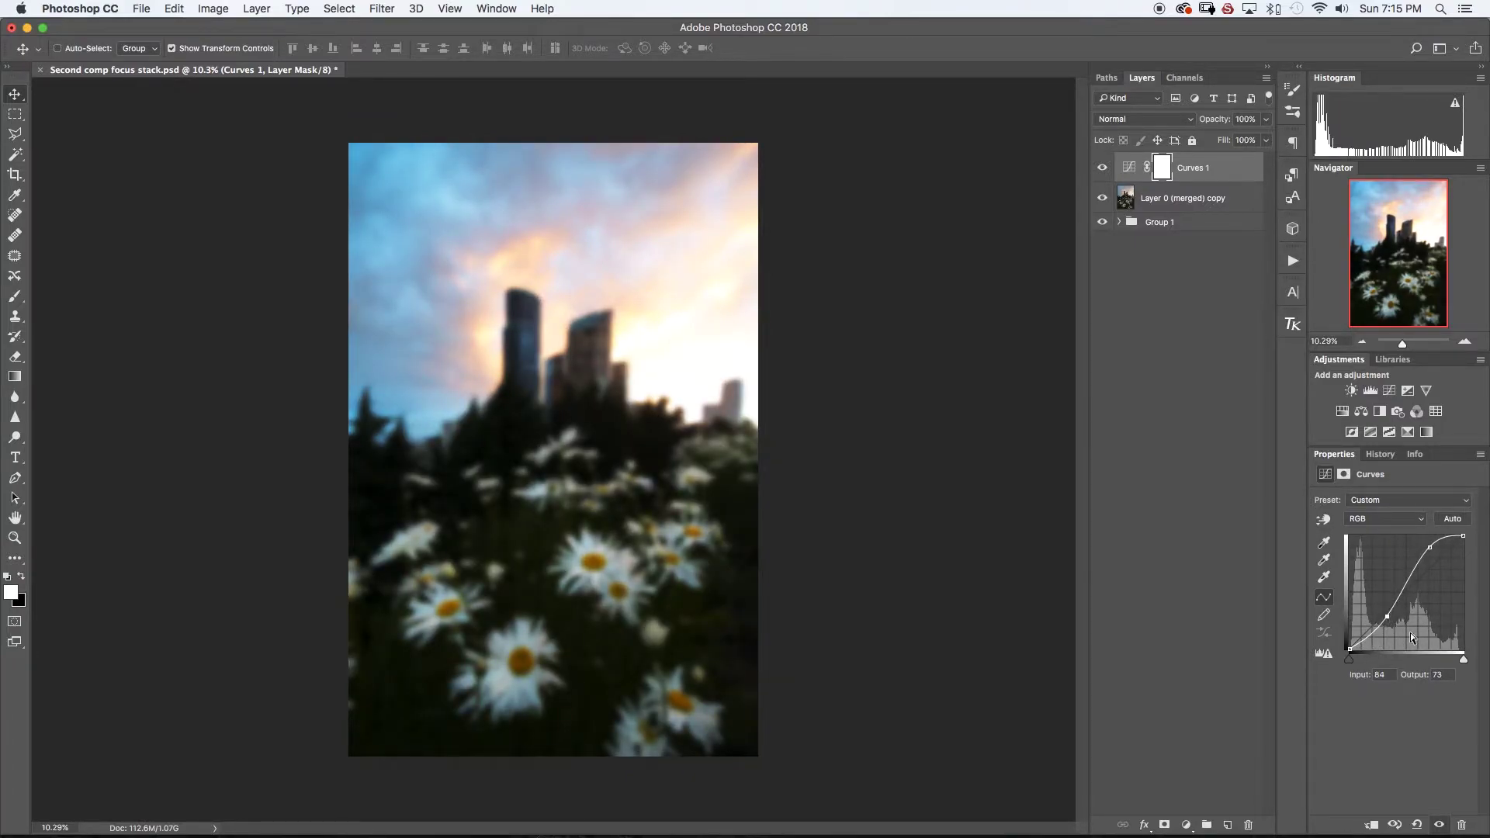
# Raise the Curves 1 upper highlight point to steepen the brightening S-curve
pyautogui.moveTo(1429, 547); pyautogui.dragTo(1431, 548)
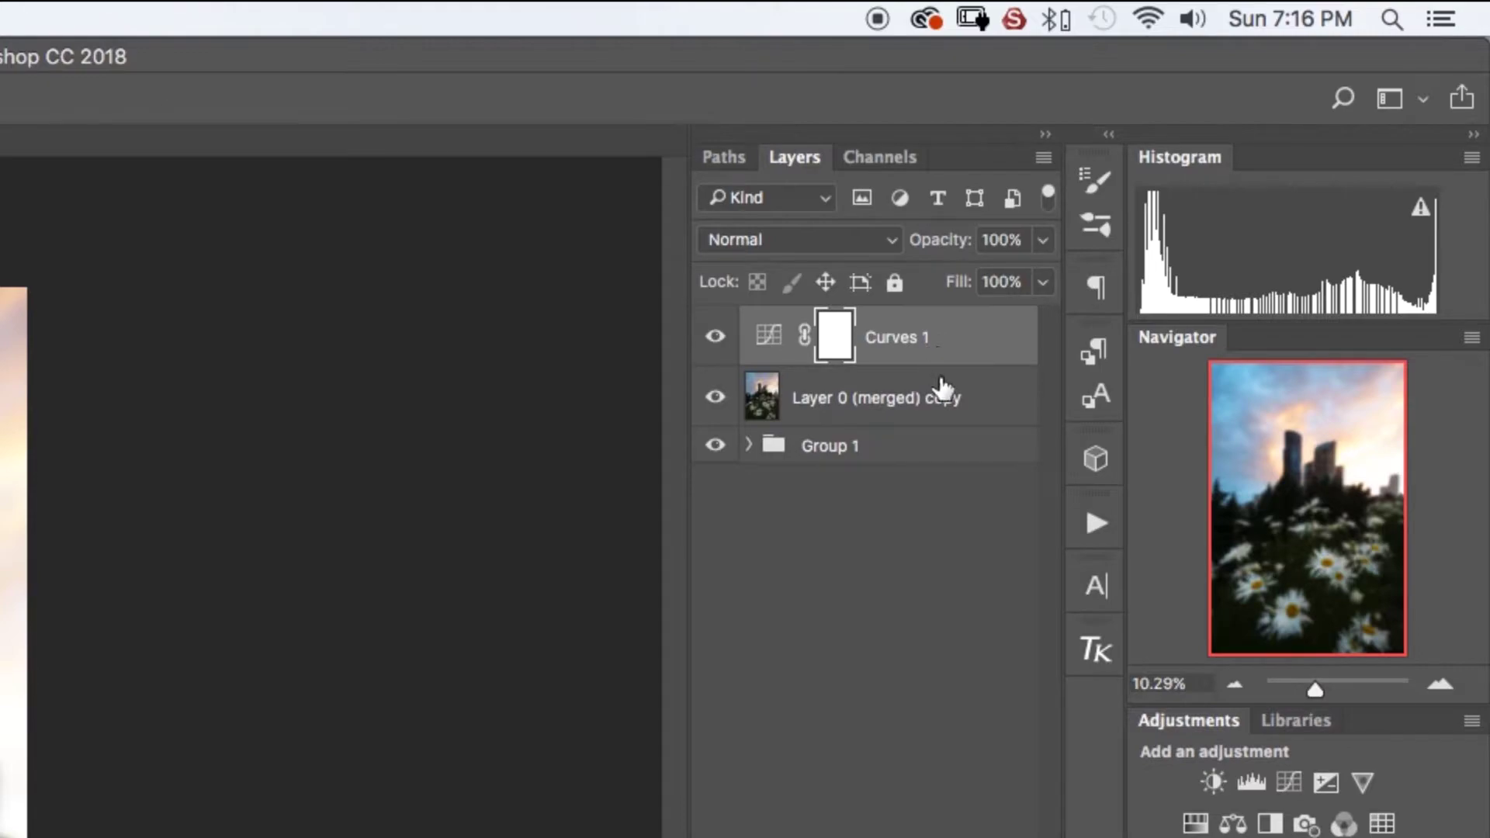
# Clip Curves 1 to the blurred merged copy and lower the copy's opacity to about 18%
pyautogui.moveTo(941, 384); pyautogui.dragTo(945, 360)
pyautogui.keyDown('alt'); pyautogui.click(945, 363); pyautogui.keyUp('alt')
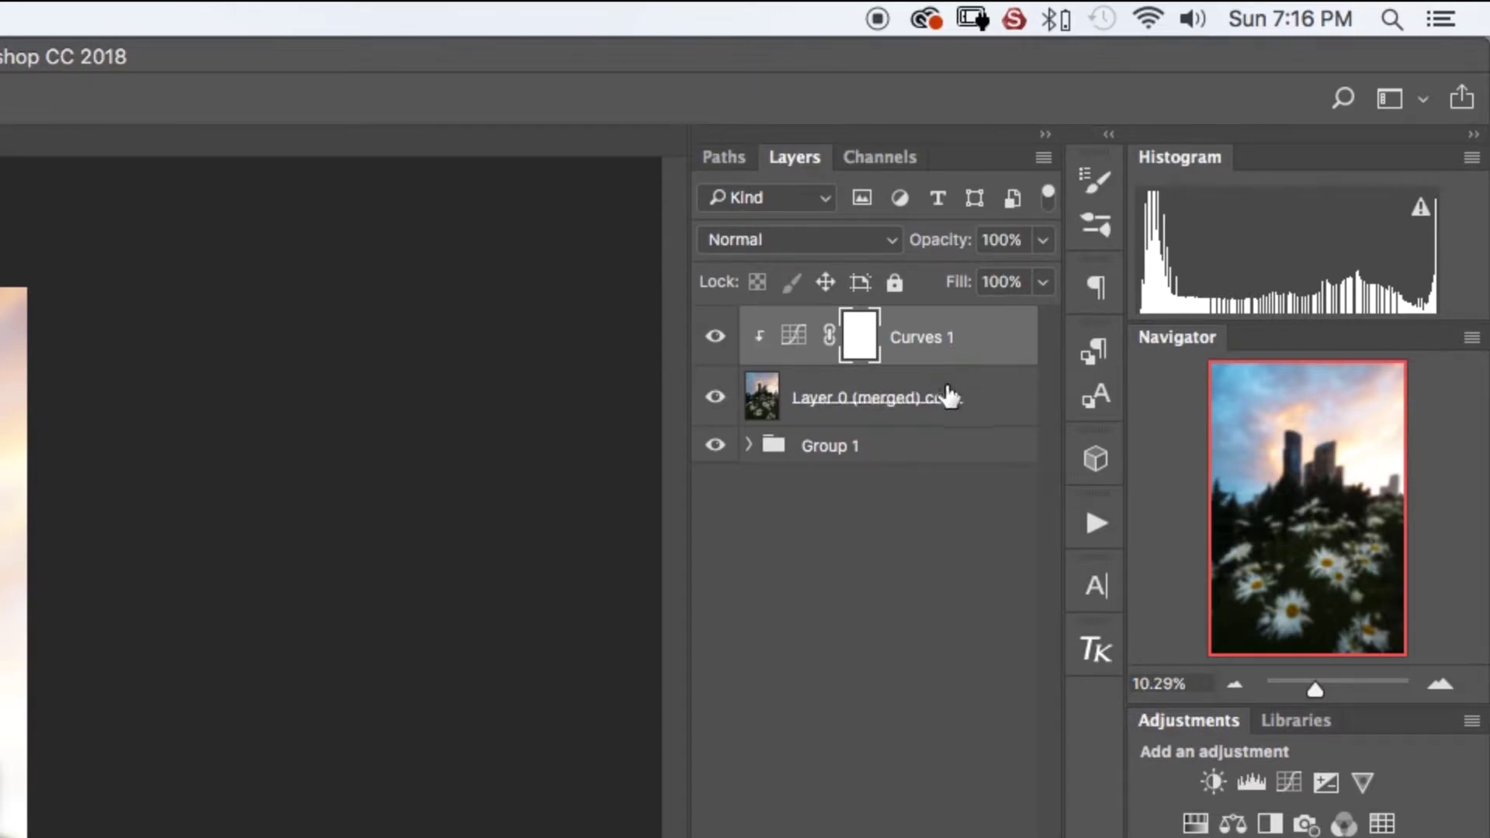
pyautogui.click(985, 396)
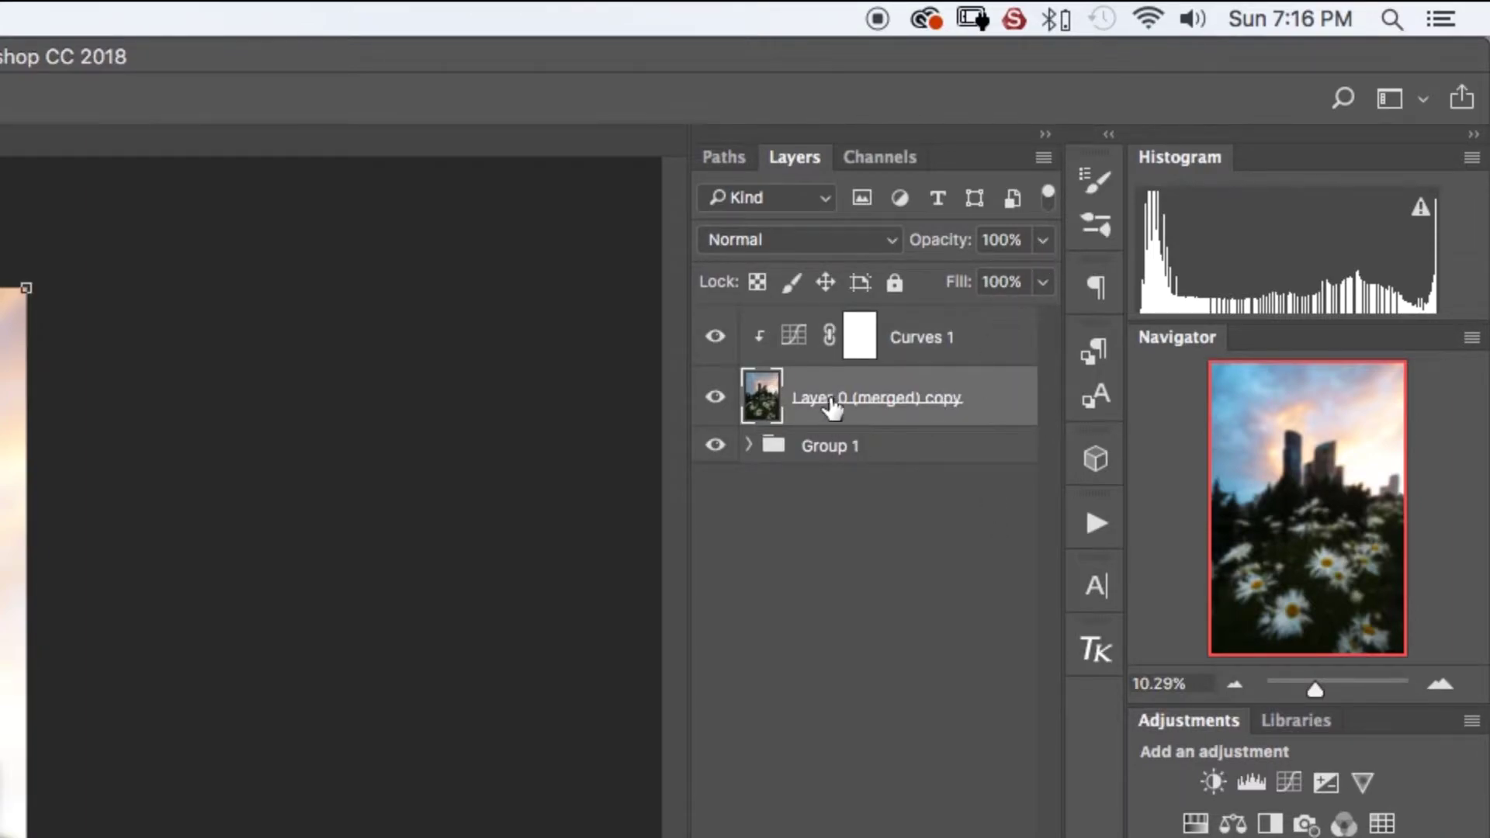
pyautogui.click(1042, 240)
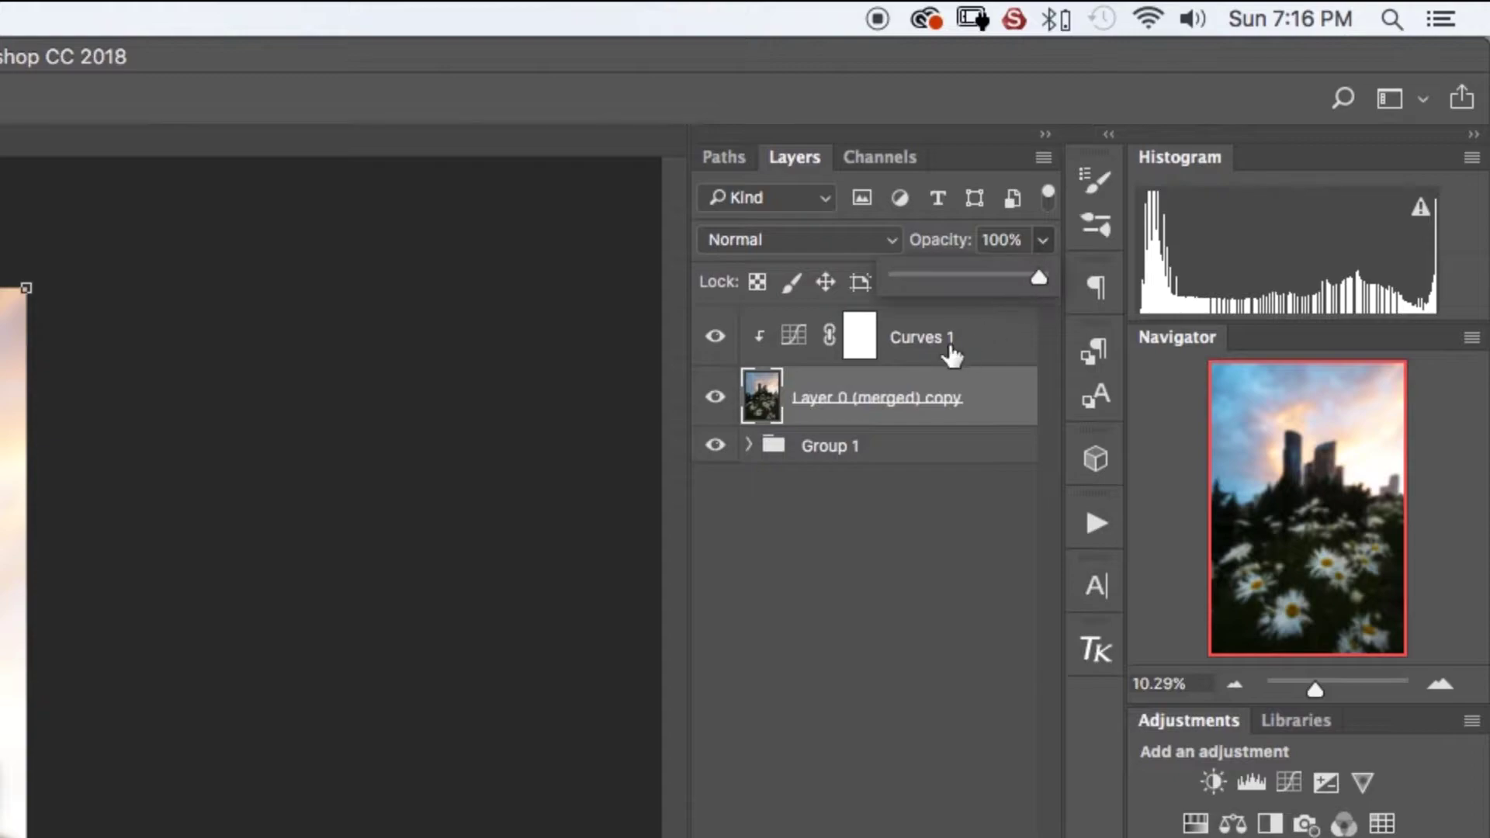
pyautogui.click(920, 278)
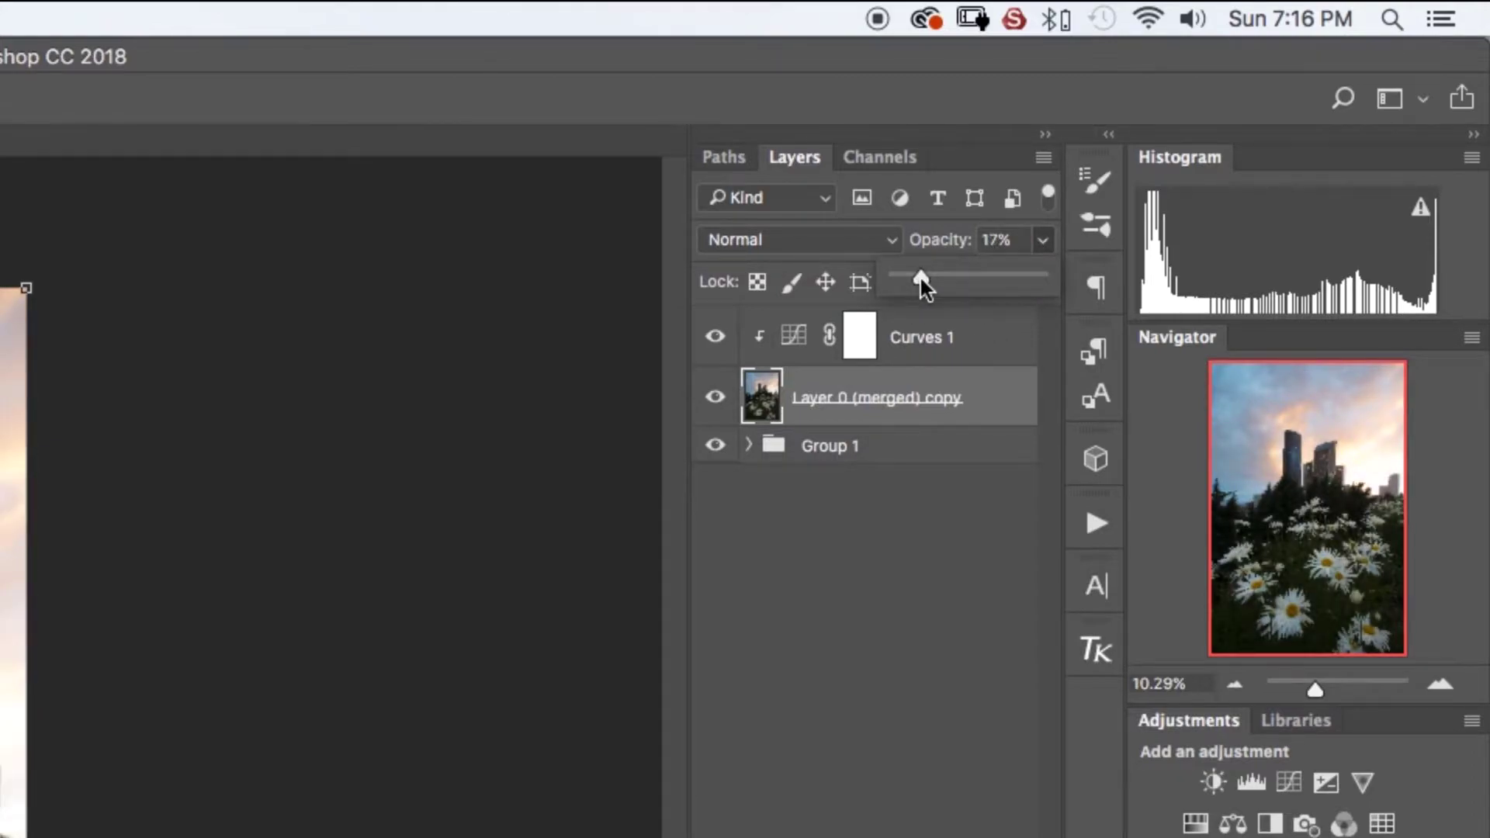
pyautogui.moveTo(920, 277); pyautogui.dragTo(928, 306)
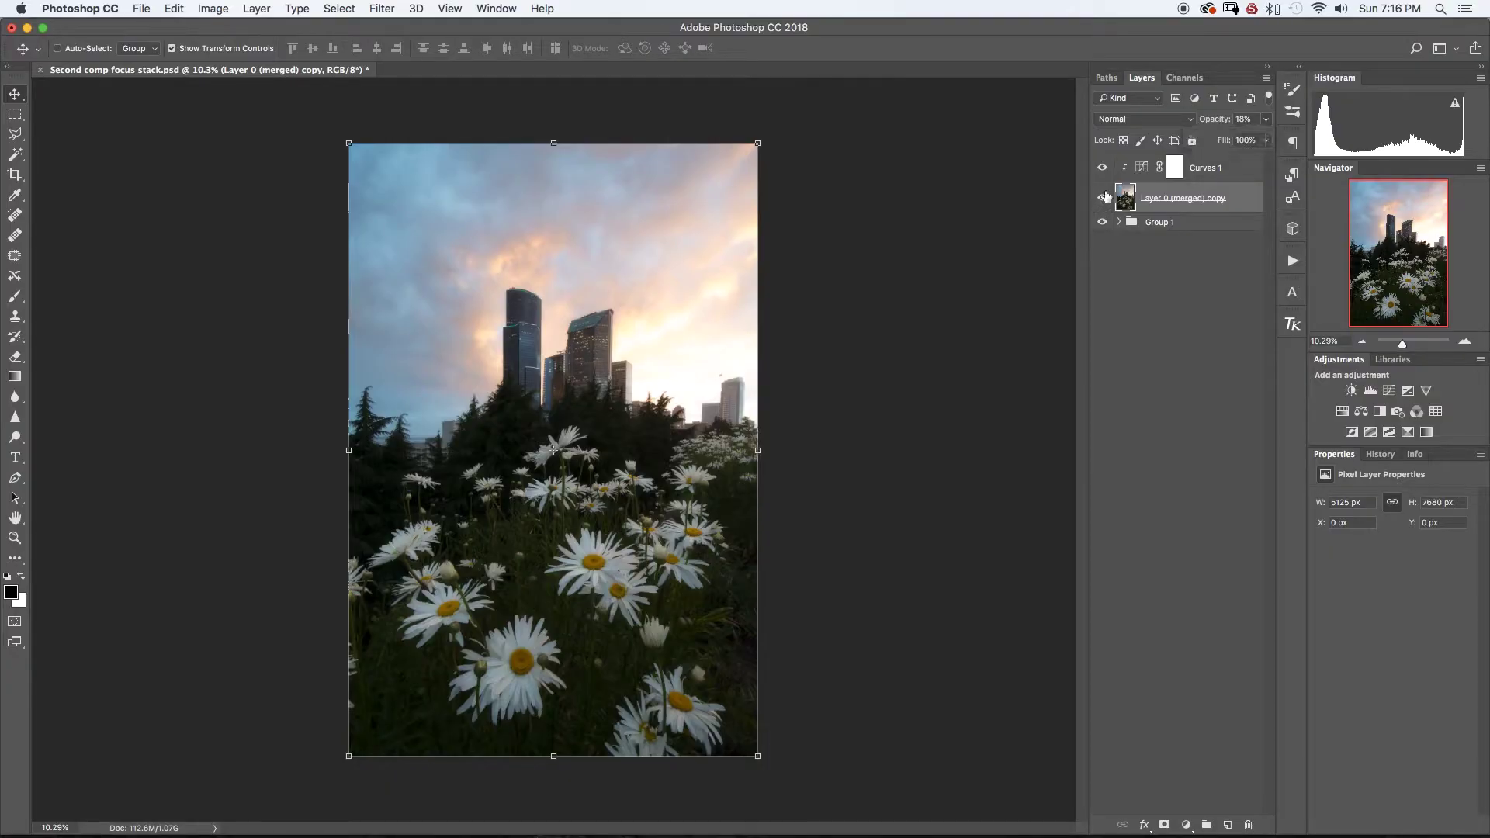
# Set the blurred copy to 20% opacity, toggling its visibility to compare before and after
pyautogui.click(715, 396)
pyautogui.click(1105, 200)
pyautogui.click(1106, 200)
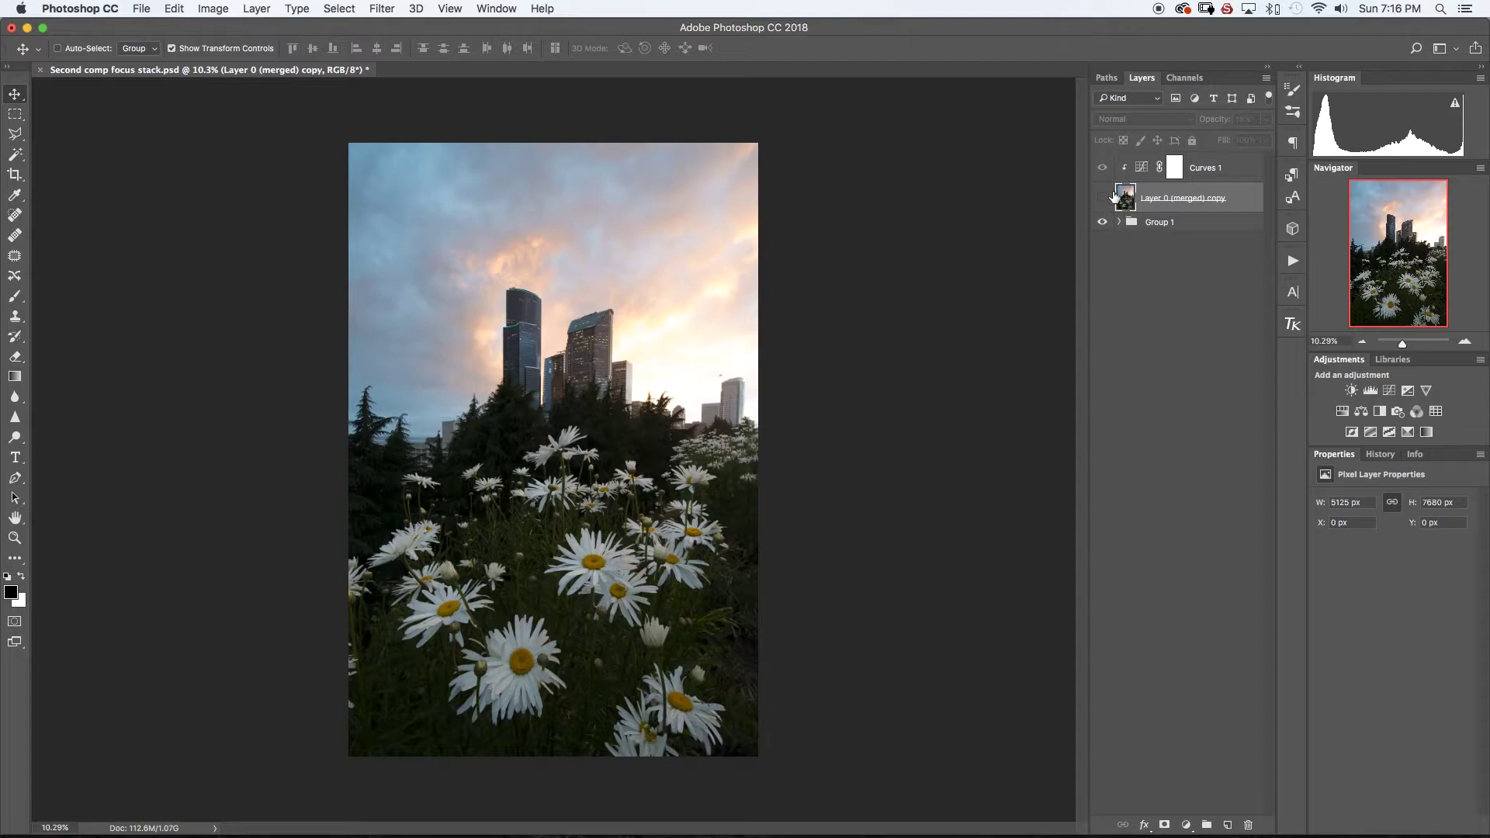
pyautogui.click(1105, 202)
pyautogui.click(1265, 118)
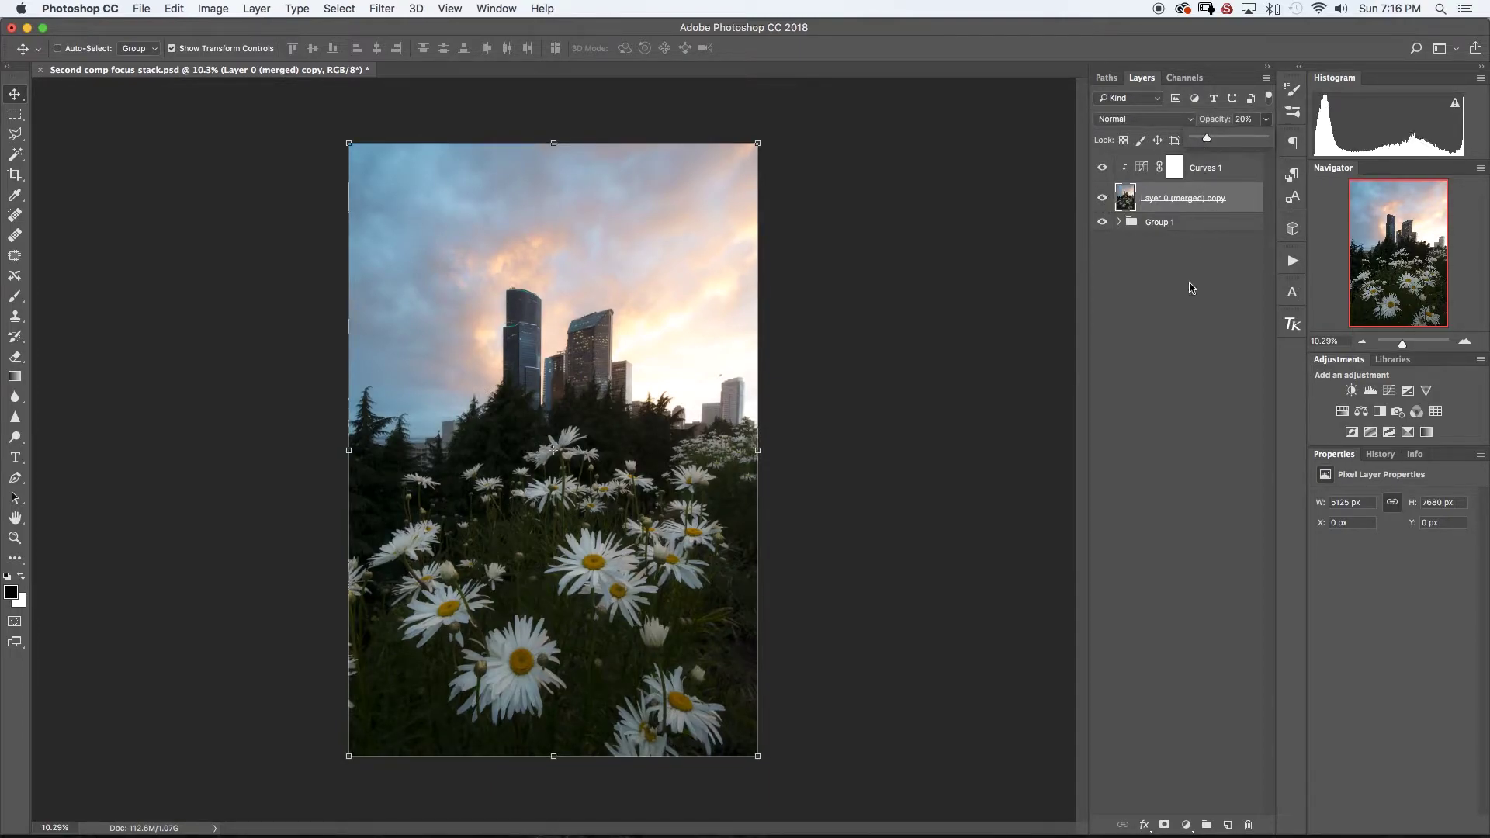
pyautogui.click(1103, 200)
pyautogui.click(1103, 201)
# Toggle the blurred copy off and on to compare, then fit the whole image in the window
pyautogui.scroll(1, 683, 448)
pyautogui.scroll(6, 683, 448)
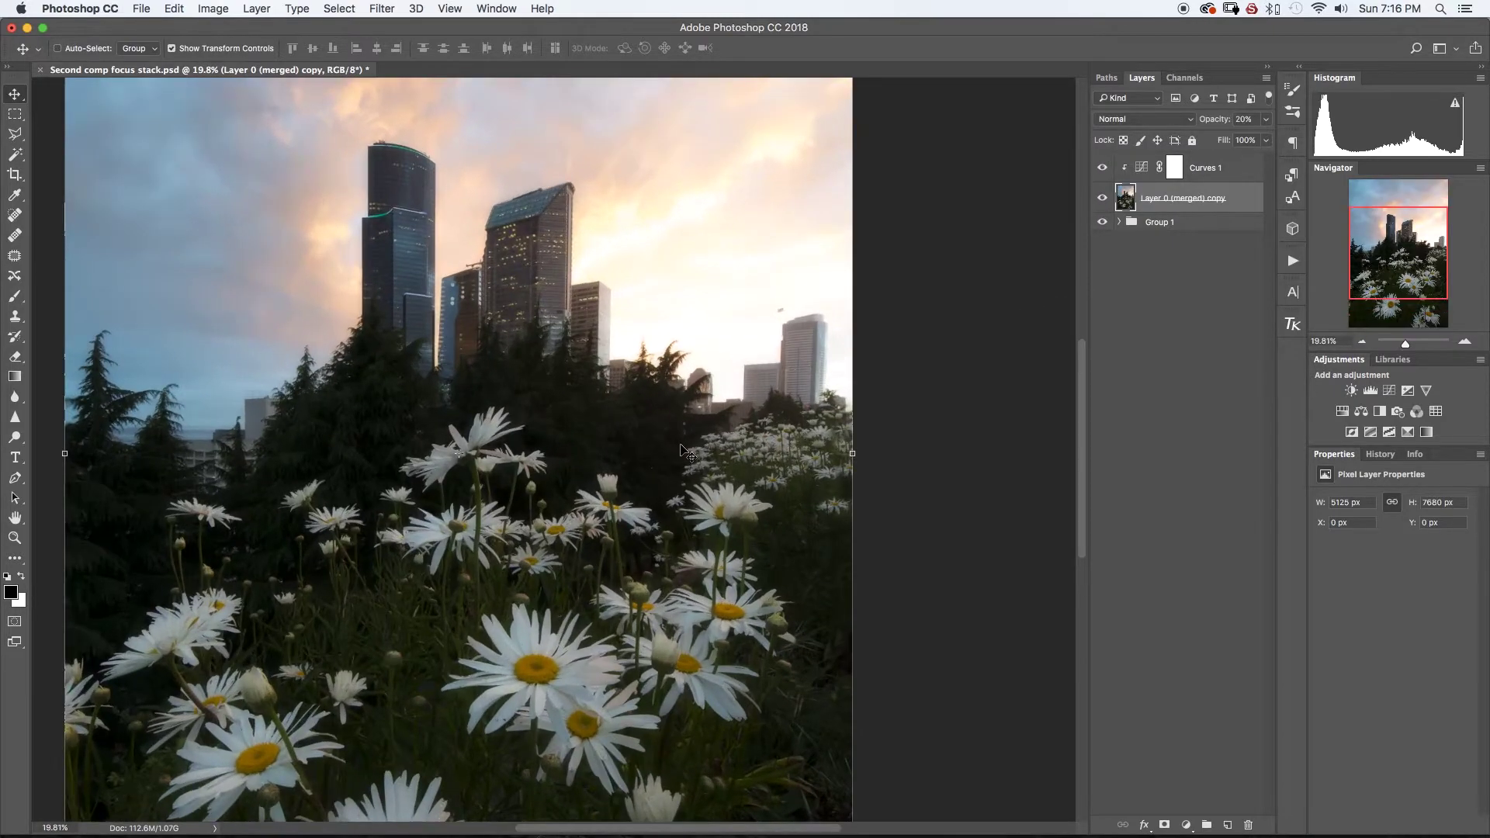
pyautogui.click(1103, 199)
pyautogui.click(1103, 200)
pyautogui.click(1102, 200)
pyautogui.click(1103, 199)
pyautogui.press('super+0')
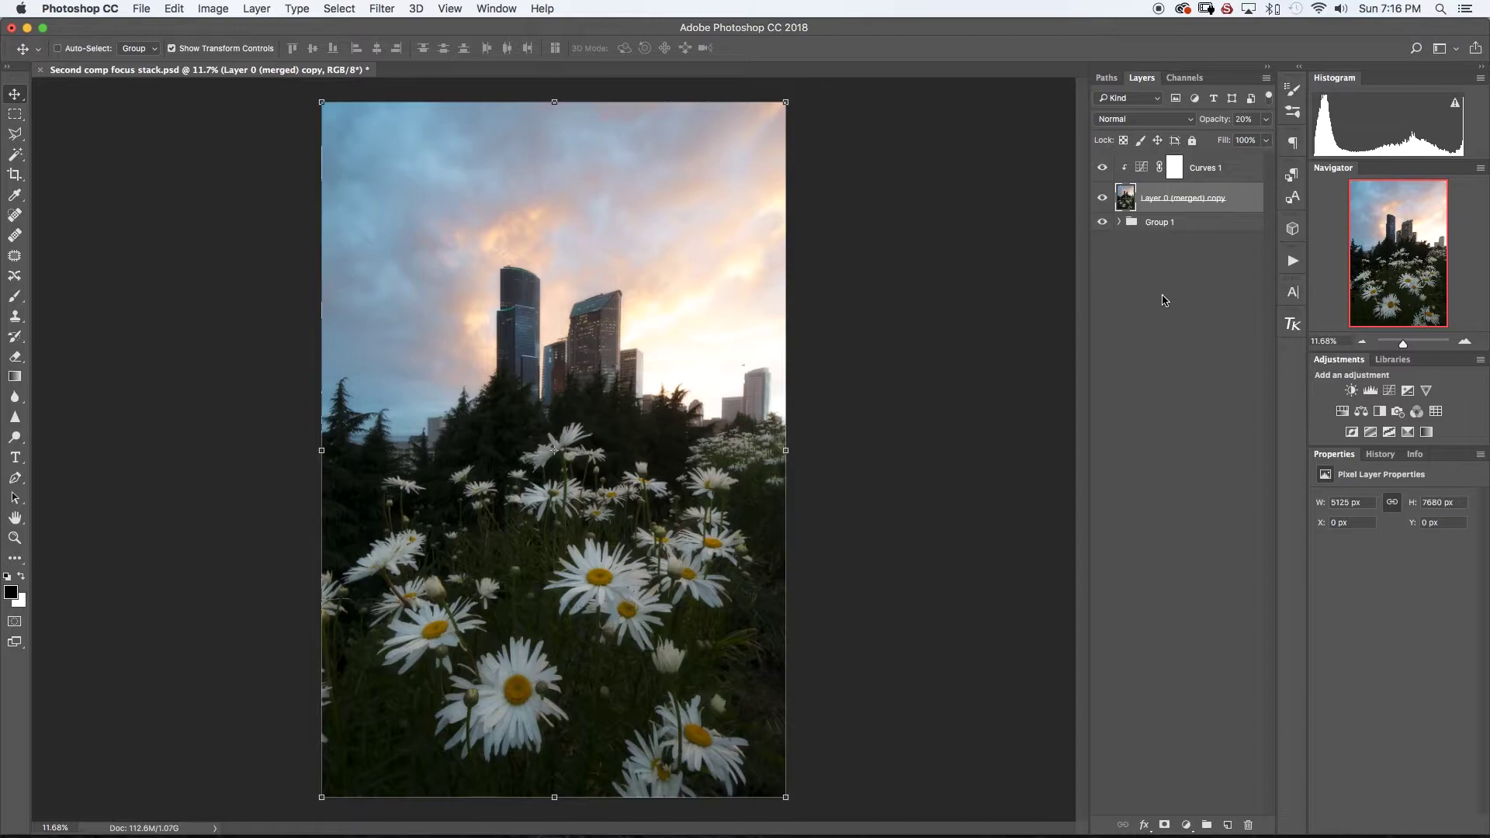
pyautogui.click(1206, 259)
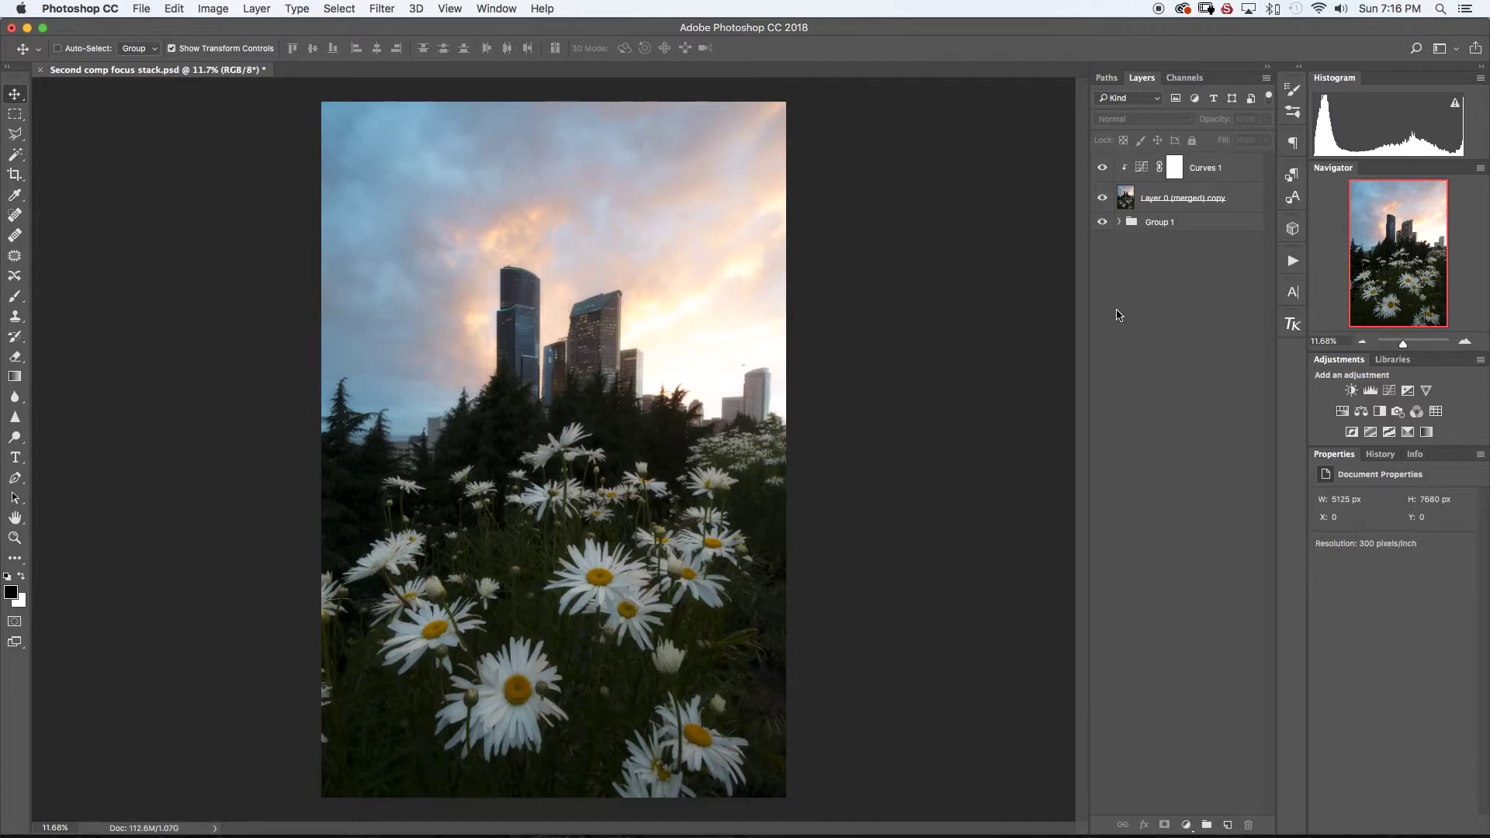
# Stamp the visible layers into Layer 5 and apply a 3-pixel High Pass filter
pyautogui.press('super')
pyautogui.press('super+alt+shift+e')
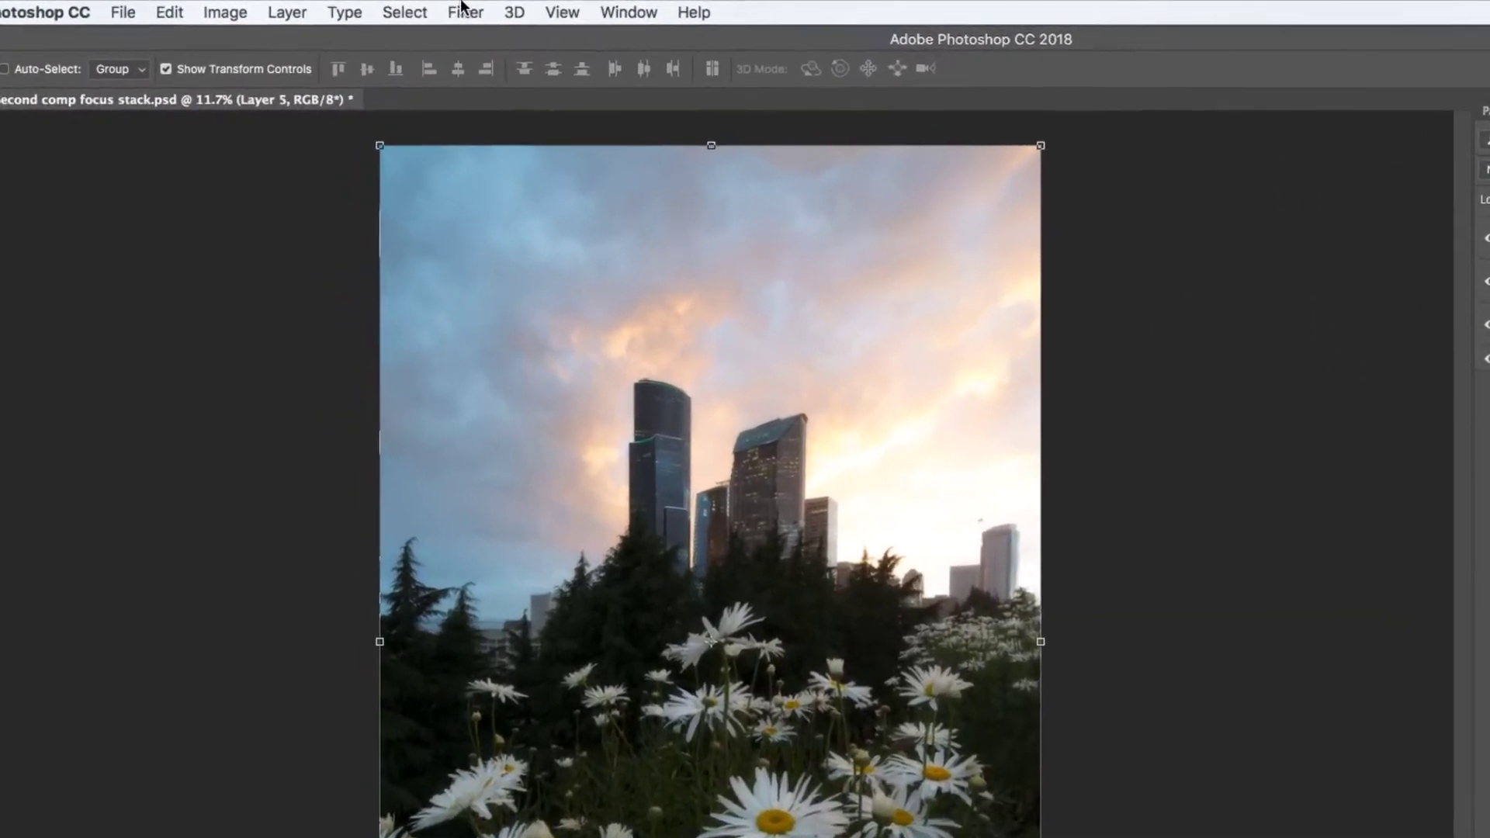
pyautogui.click(381, 8)
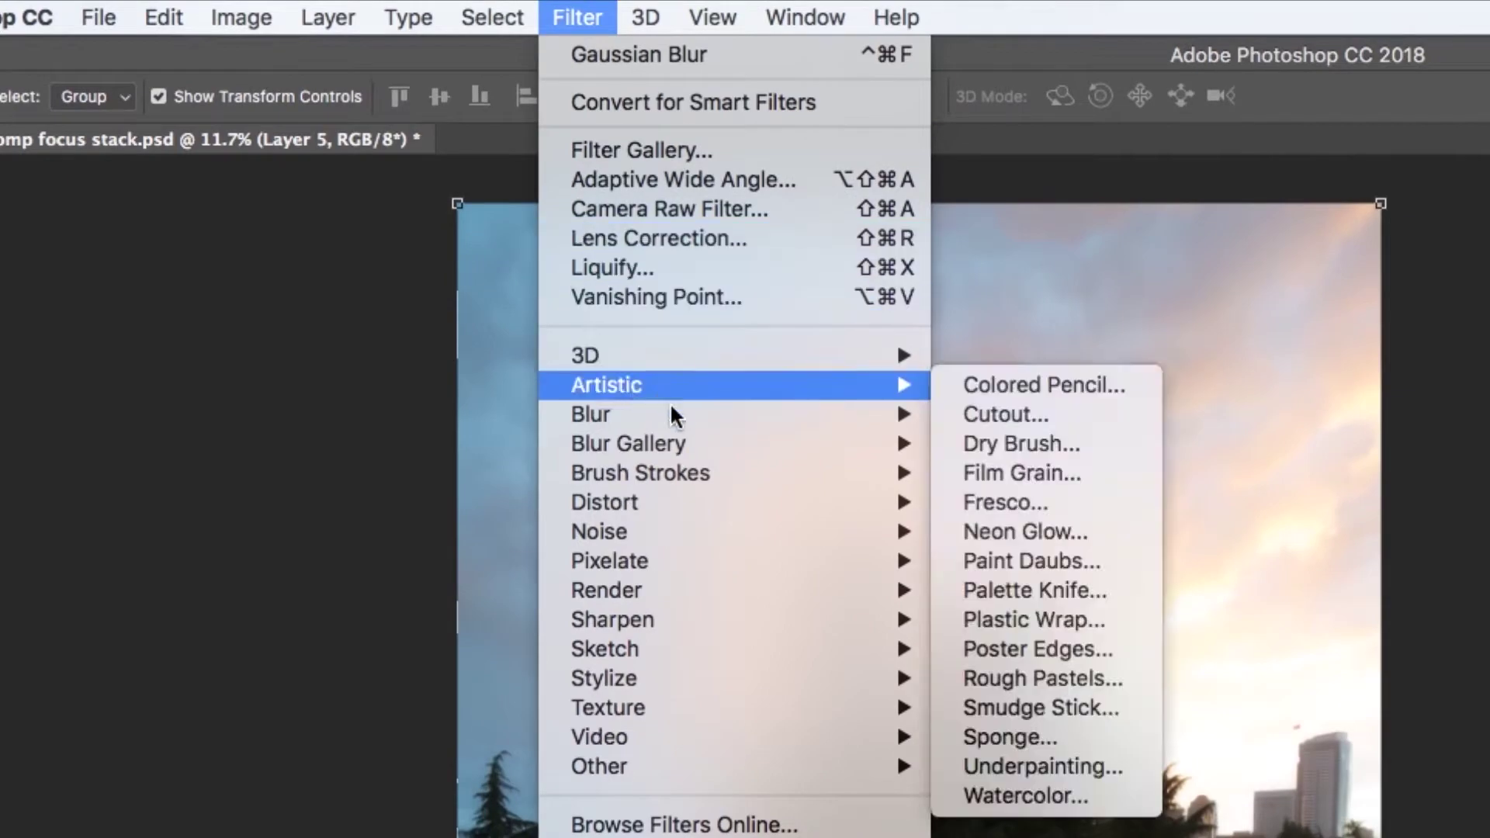
pyautogui.moveTo(884, 768)
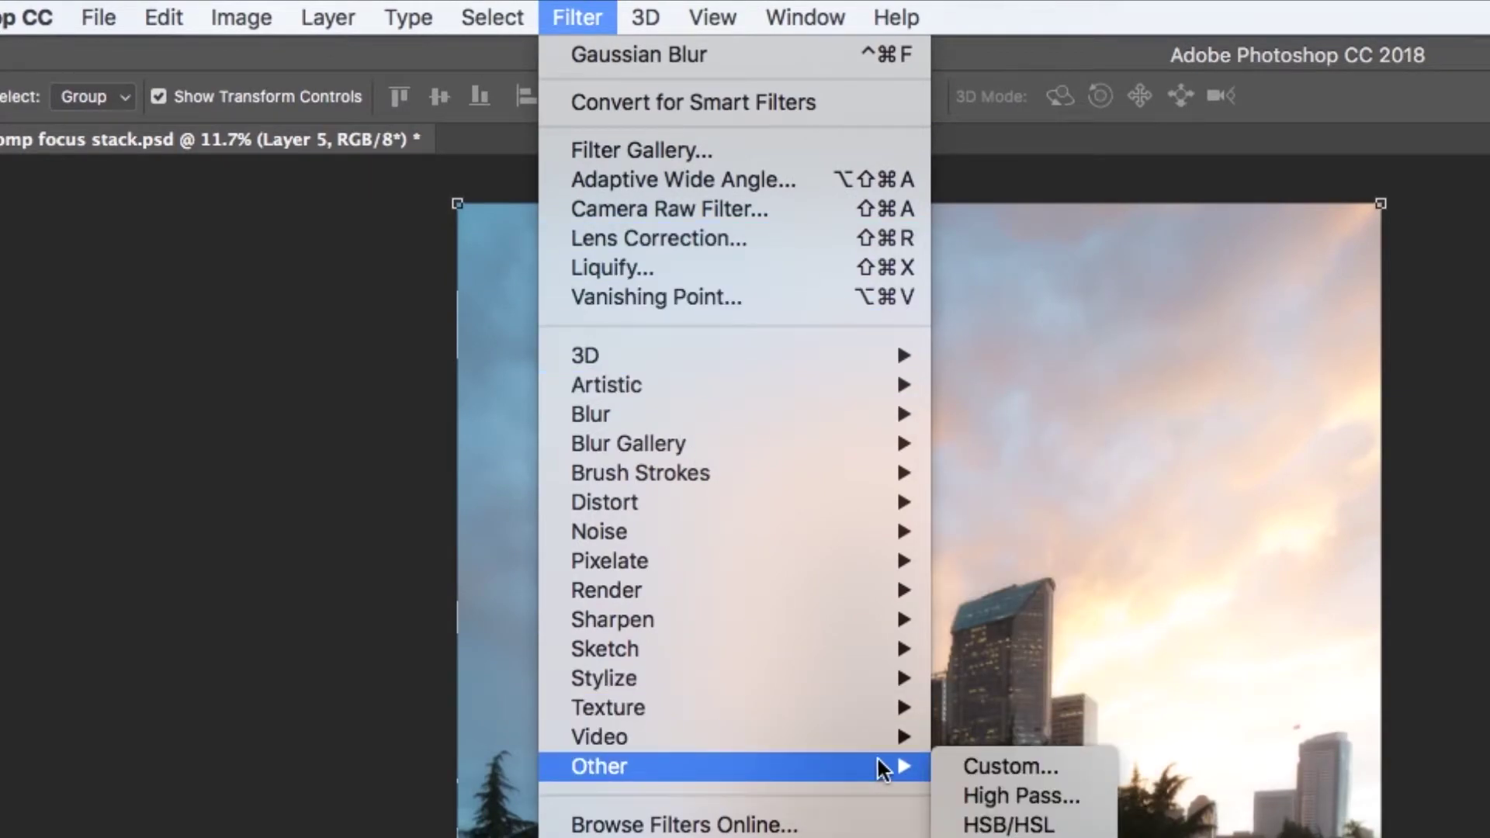
pyautogui.click(988, 795)
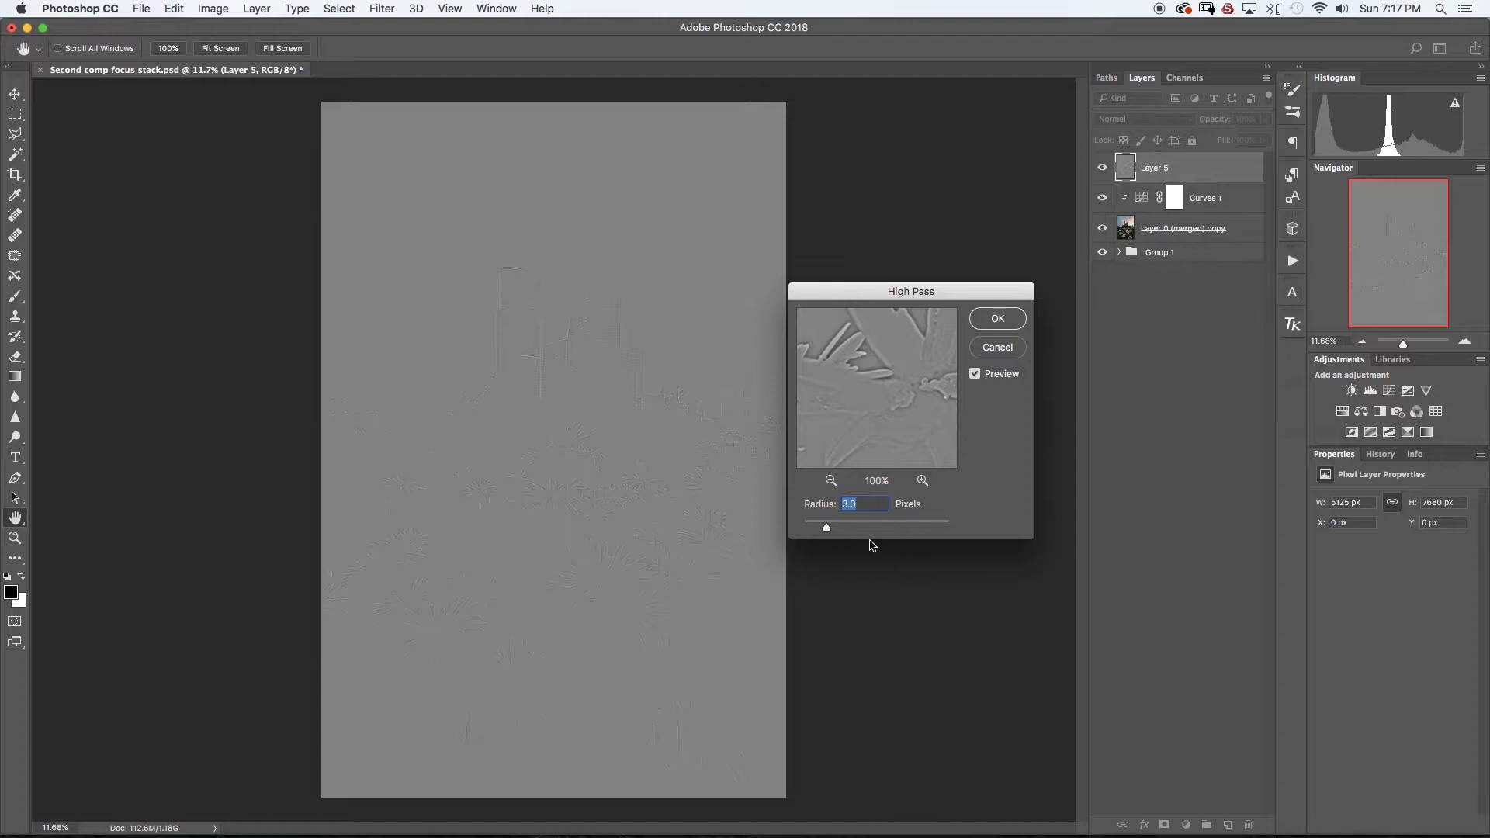
pyautogui.click(993, 324)
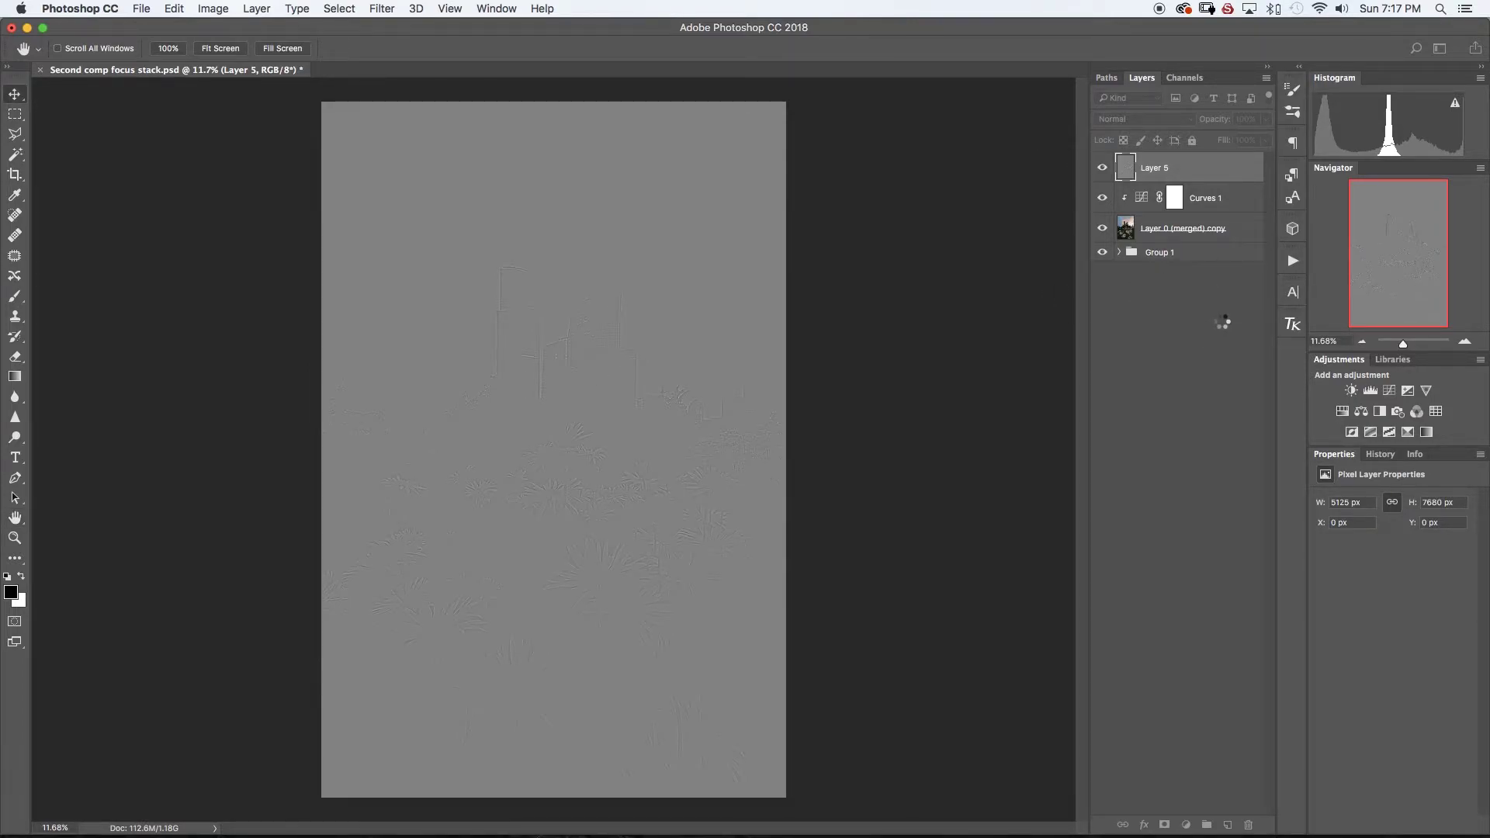
# Set Layer 5's blend mode to Overlay
pyautogui.press('super+t')
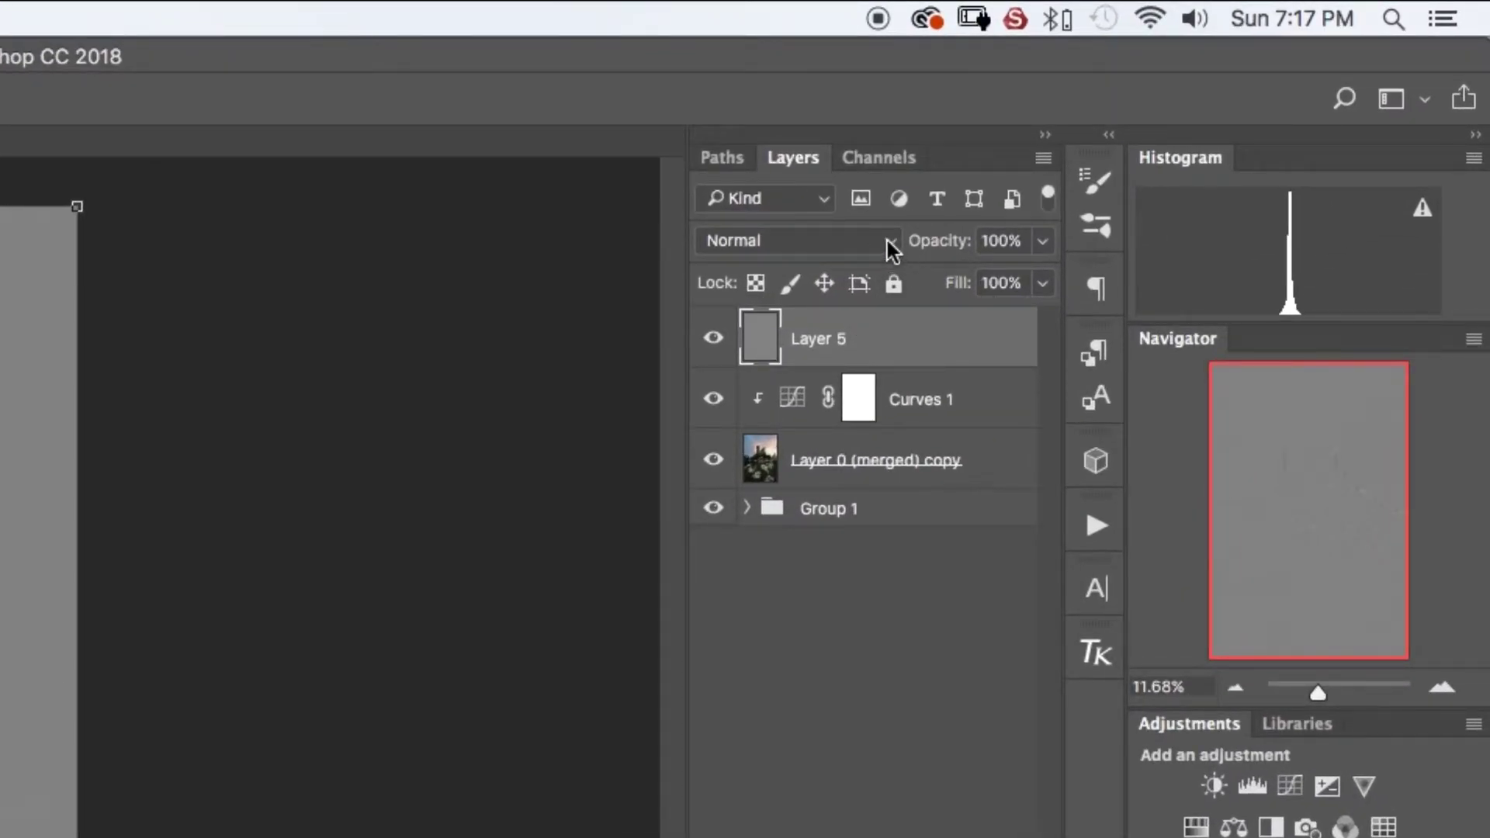
pyautogui.click(890, 247)
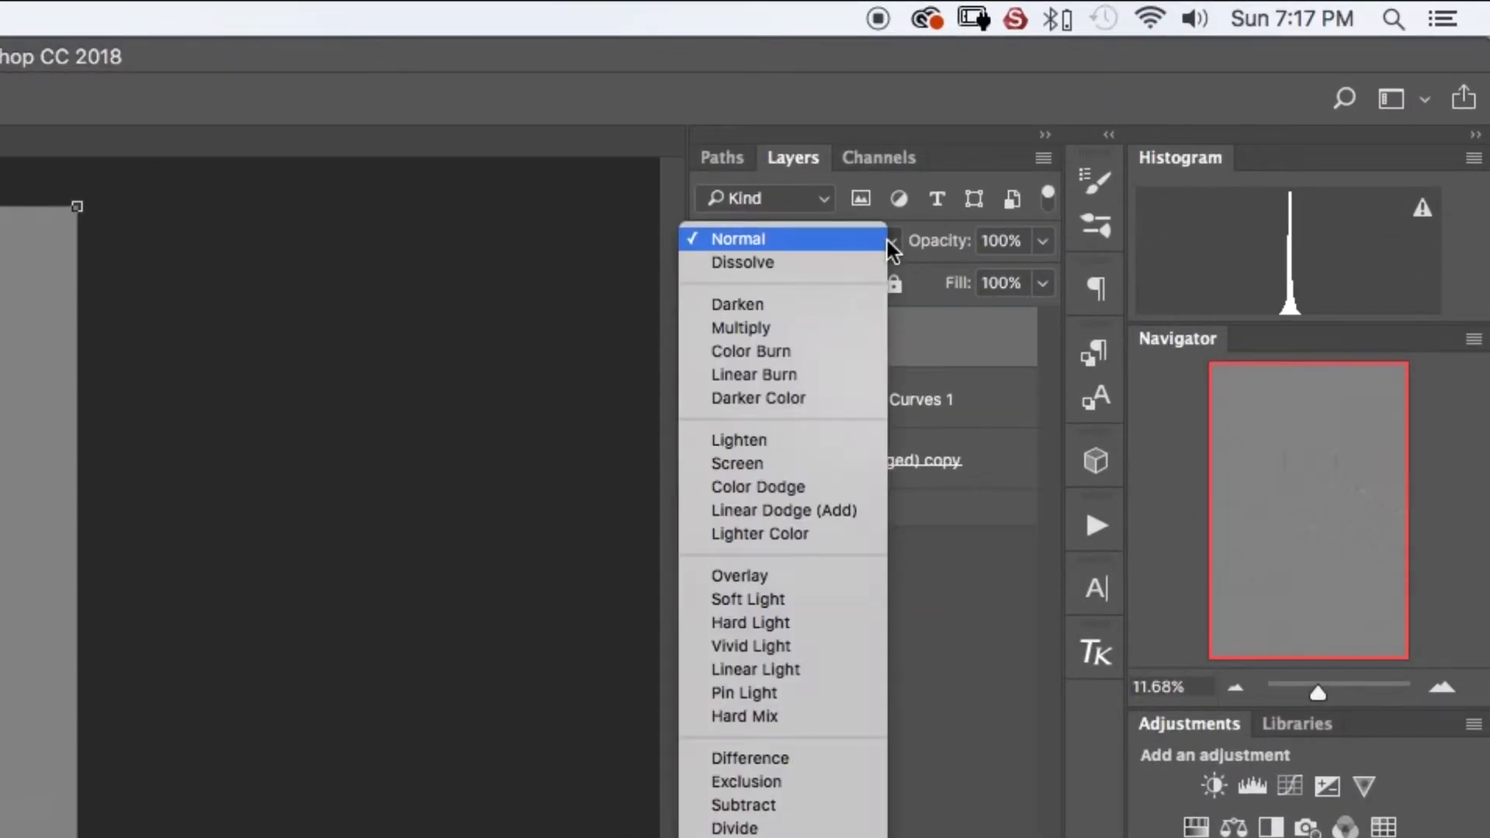
pyautogui.click(791, 576)
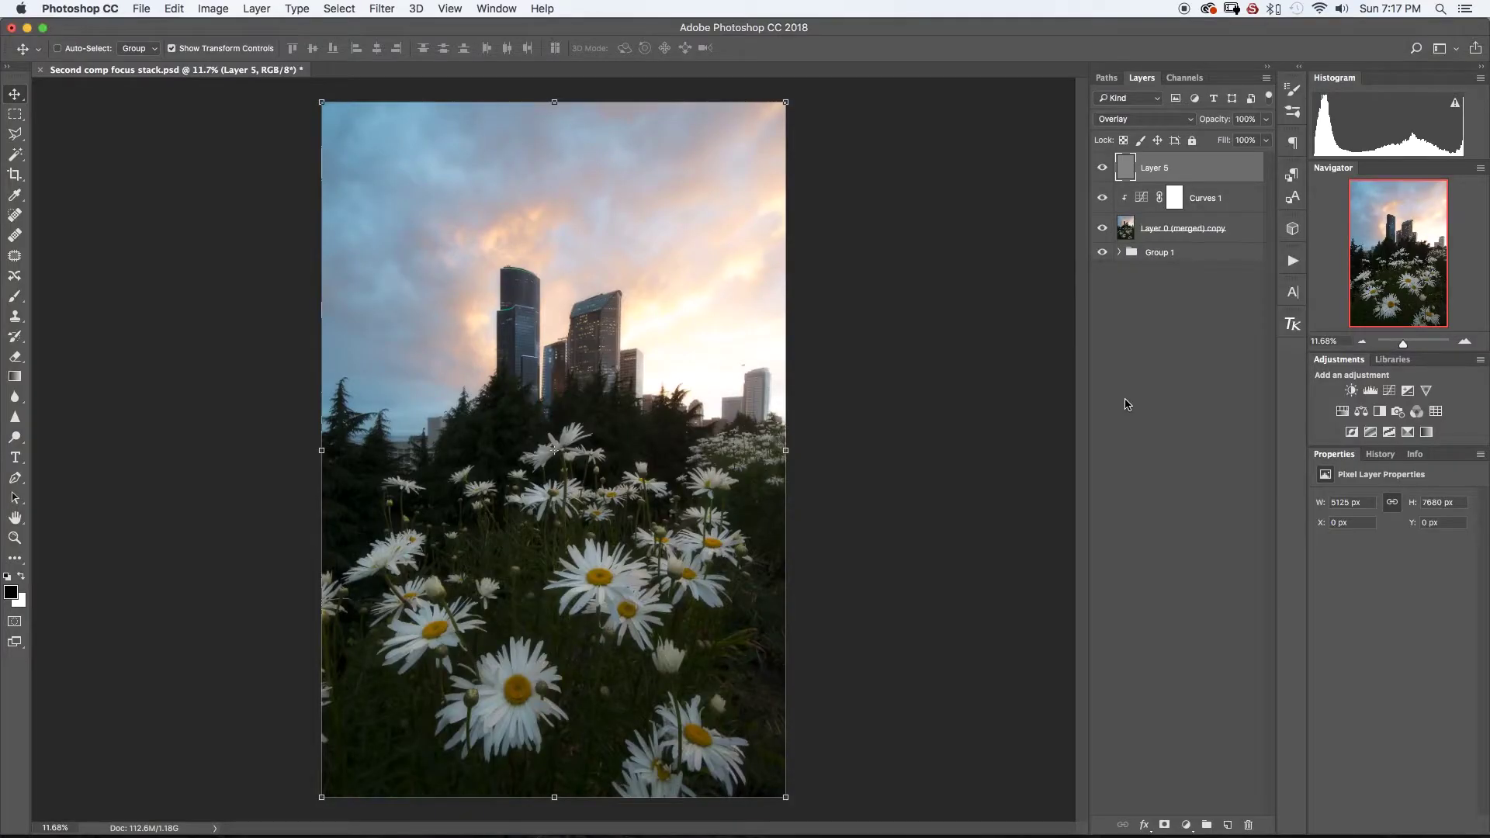
pyautogui.scroll(4, 582, 454)
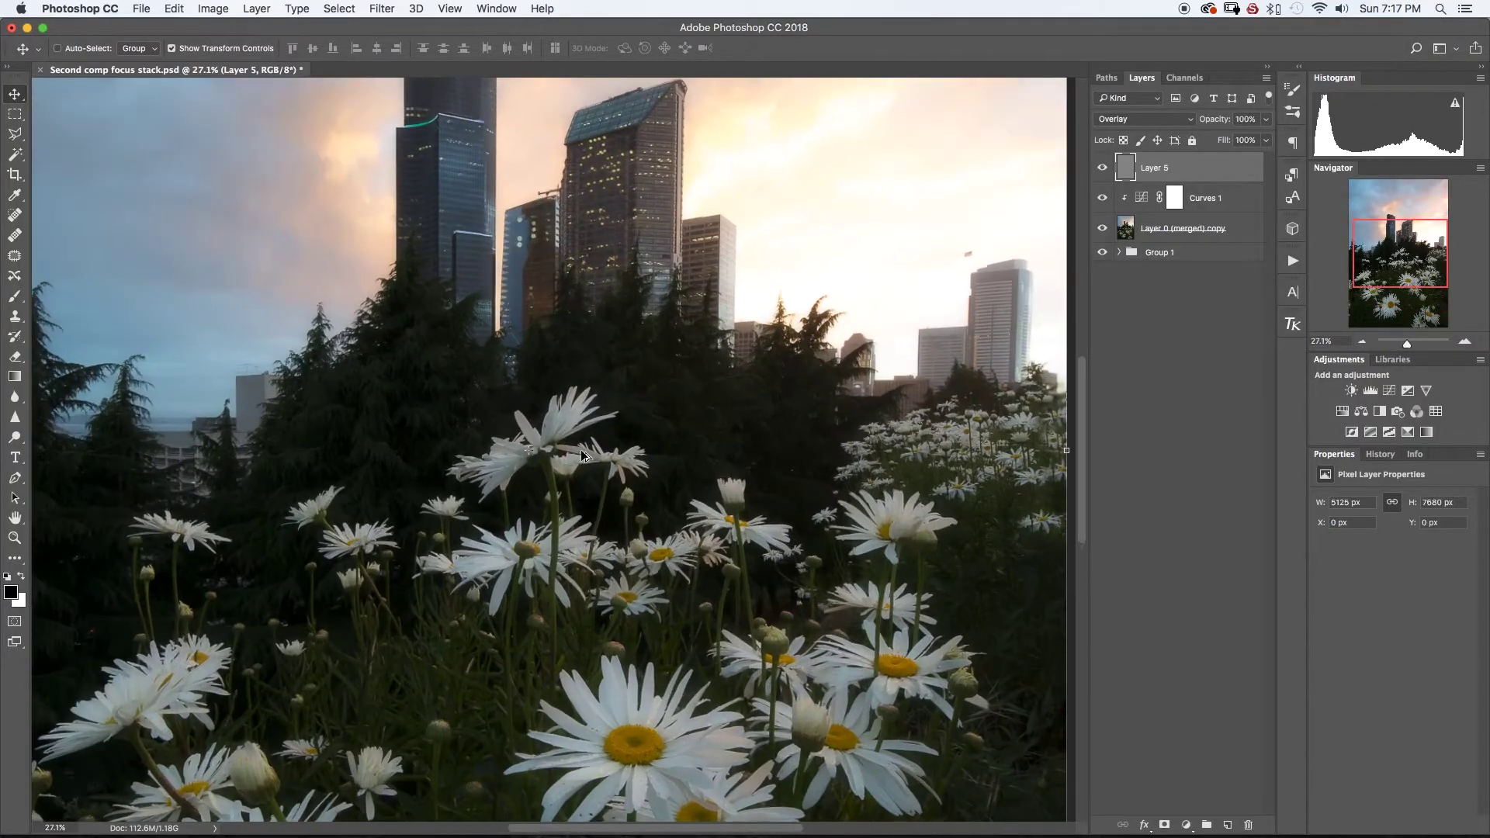
pyautogui.scroll(1, 582, 453)
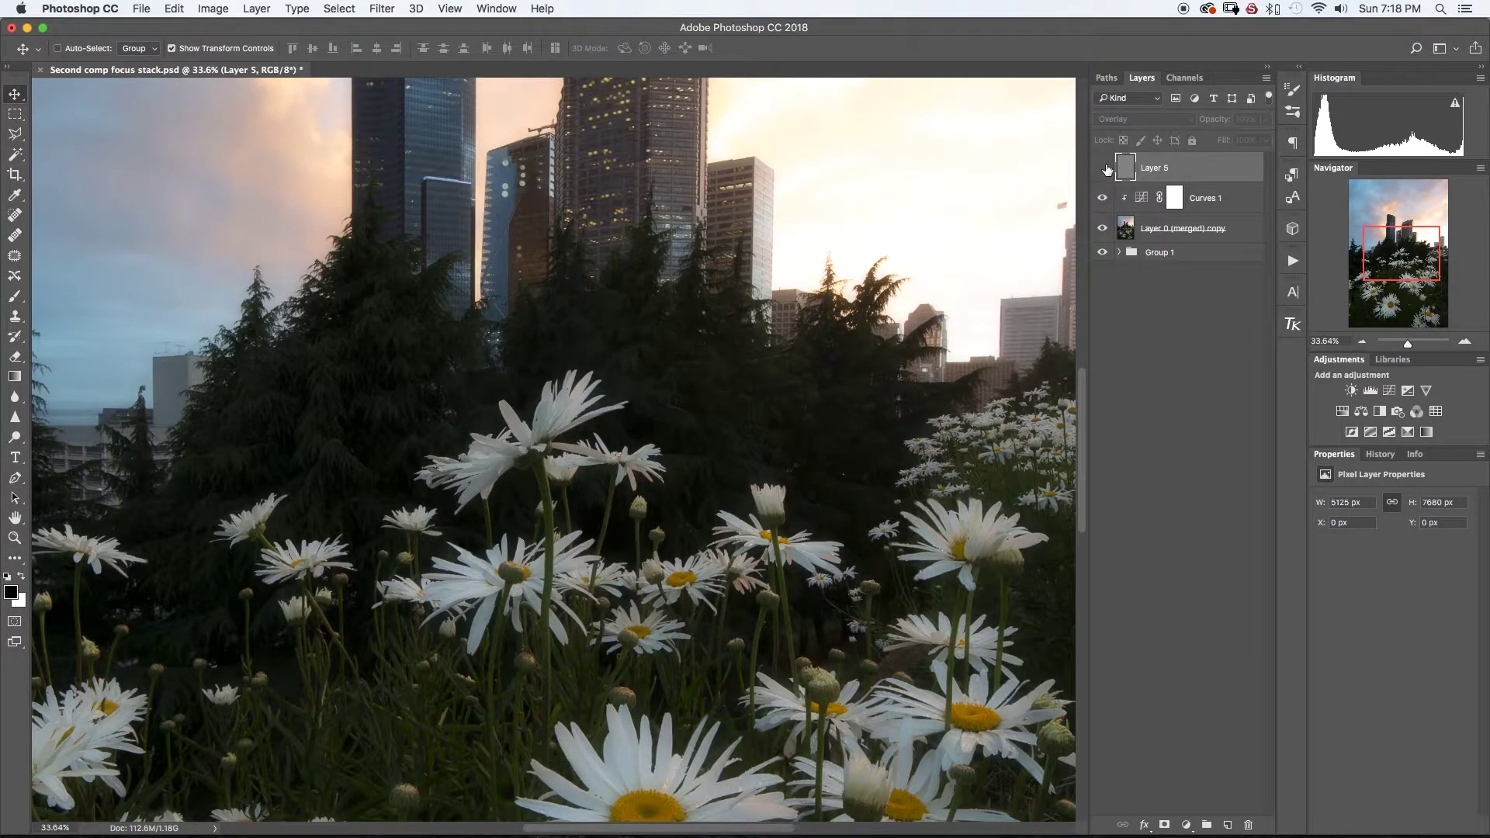
# Toggle Layer 5 and the merged copy on and off to compare the sharpening
pyautogui.click(1102, 168)
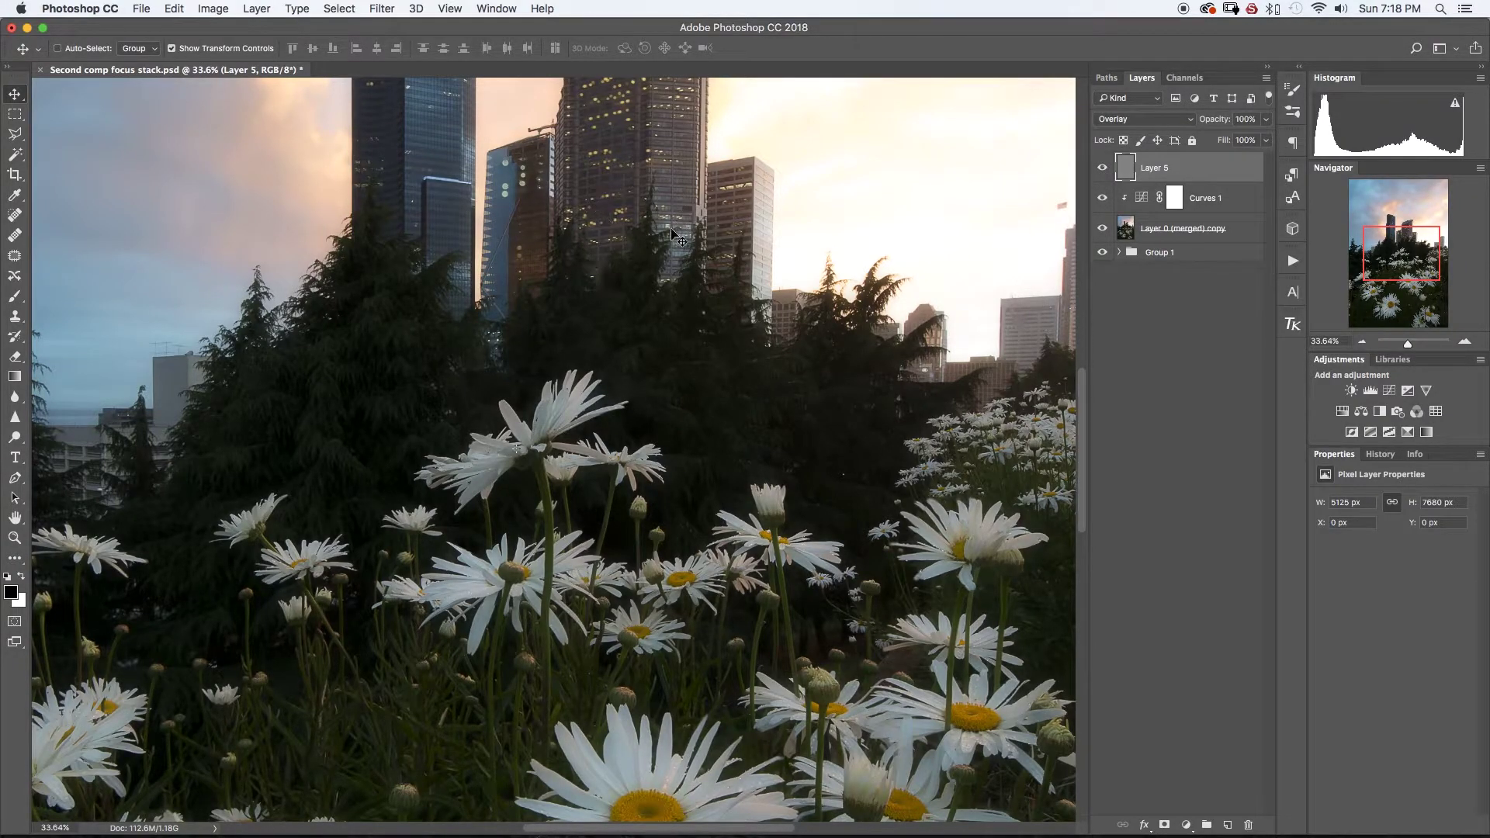
pyautogui.click(1103, 168)
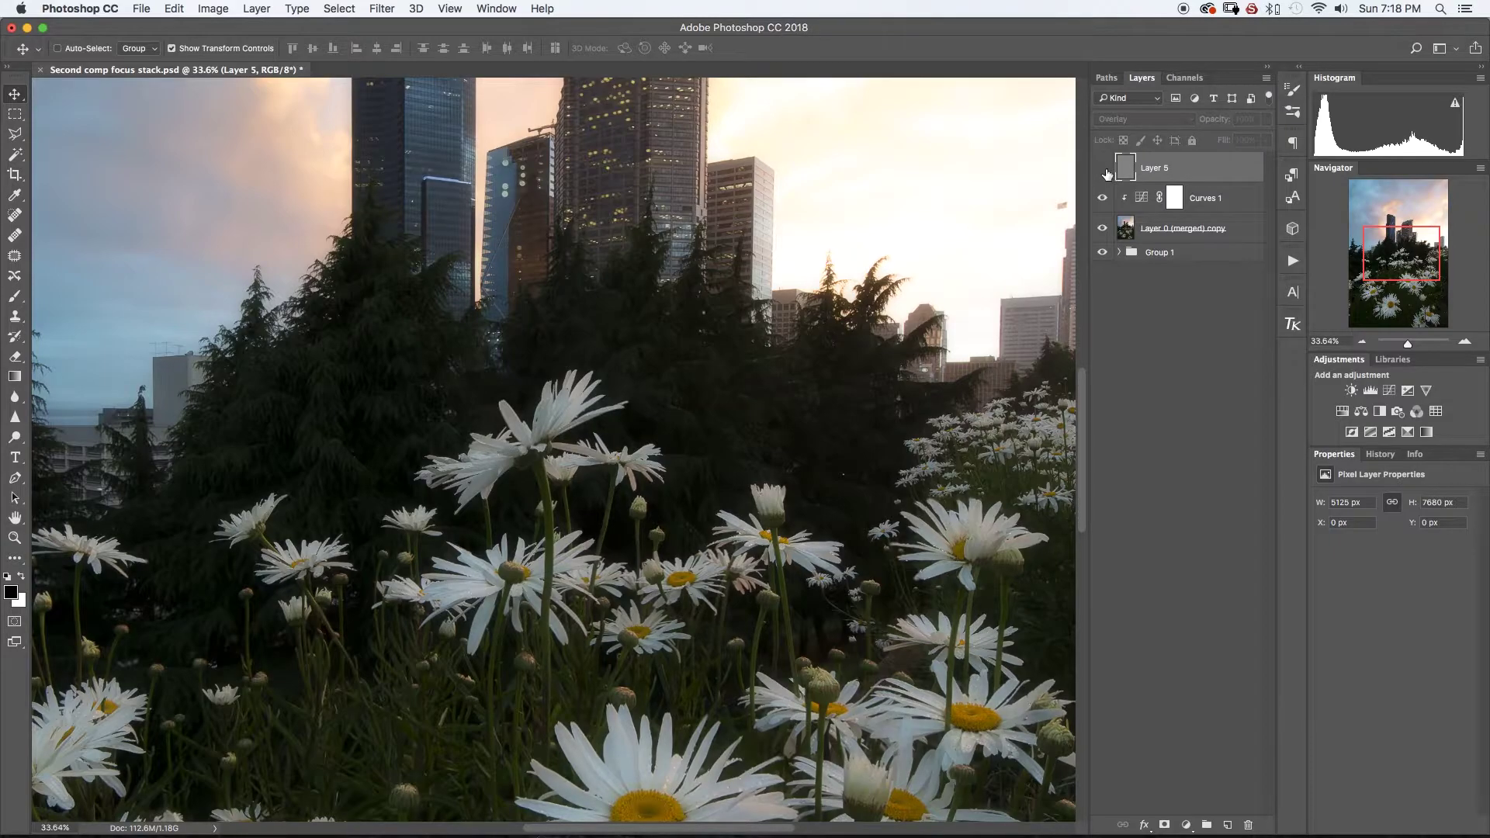
pyautogui.click(1103, 168)
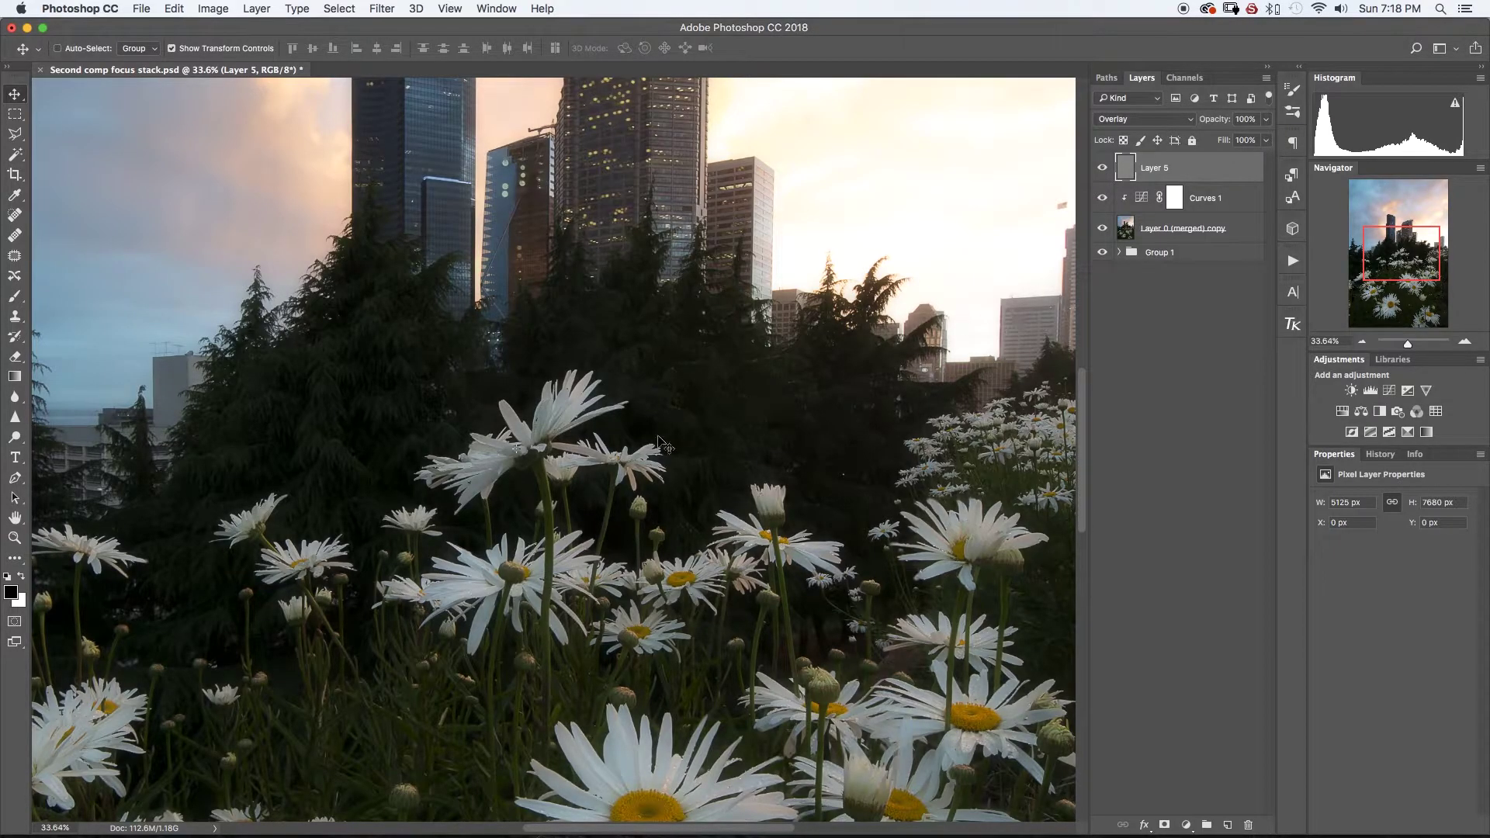
pyautogui.scroll(-2, 669, 435)
pyautogui.scroll(-3, 641, 566)
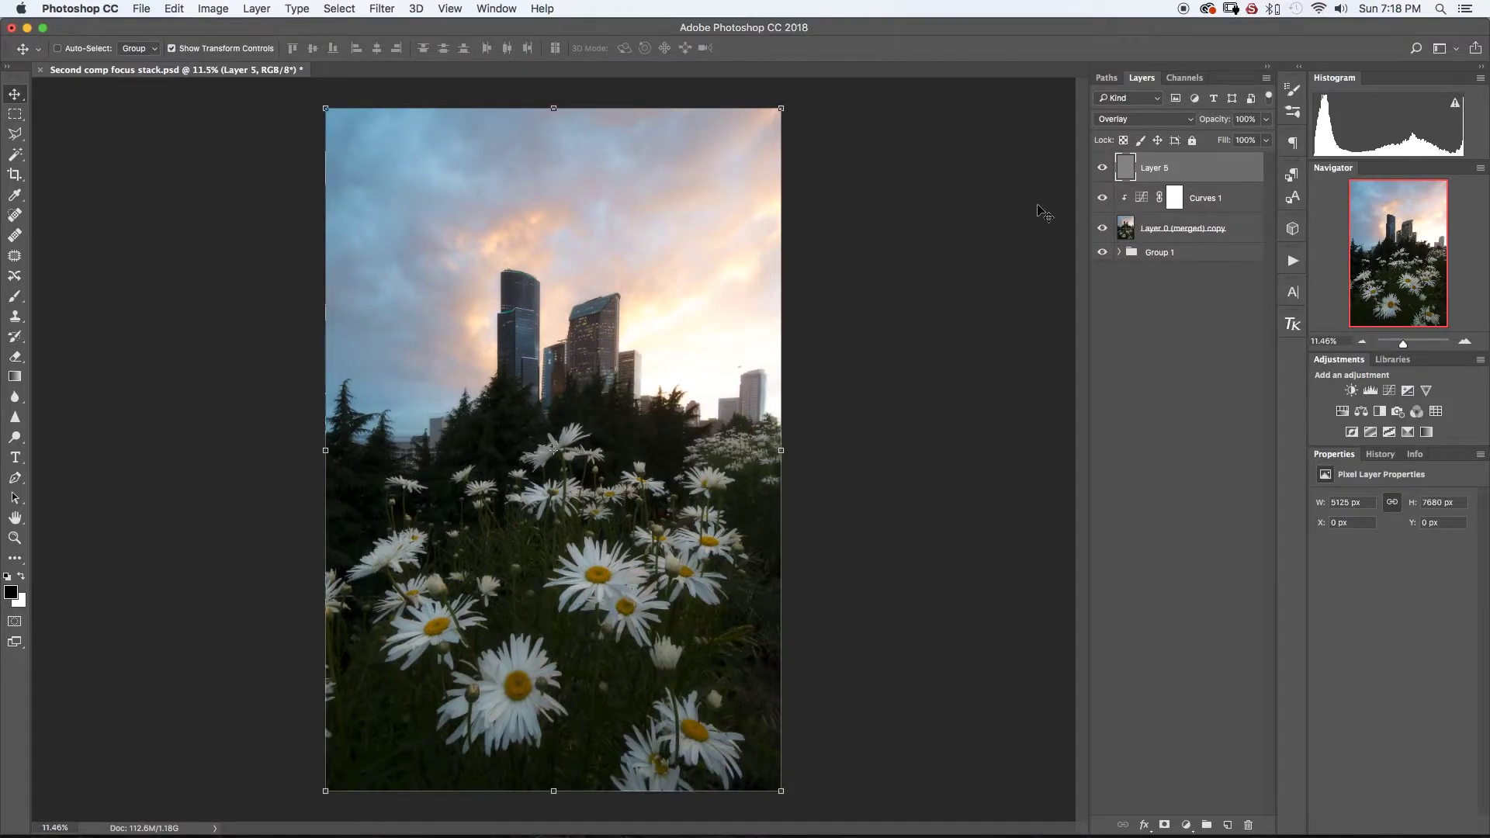
pyautogui.click(1102, 230)
pyautogui.click(1102, 232)
pyautogui.click(1183, 303)
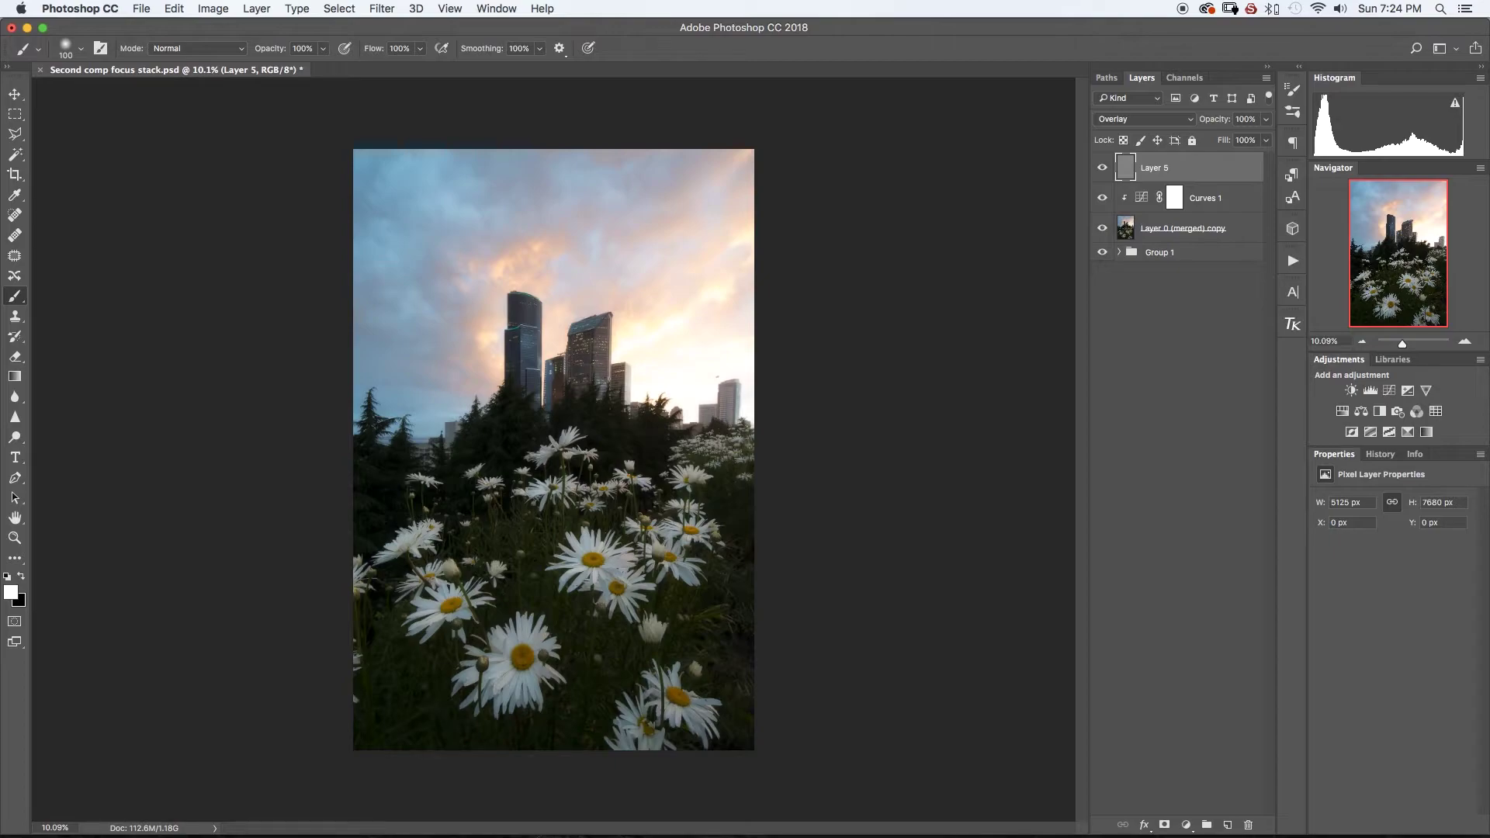
# Create a new Overlay layer filled with 50% neutral gray
pyautogui.click(259, 8)
pyautogui.moveTo(288, 31)
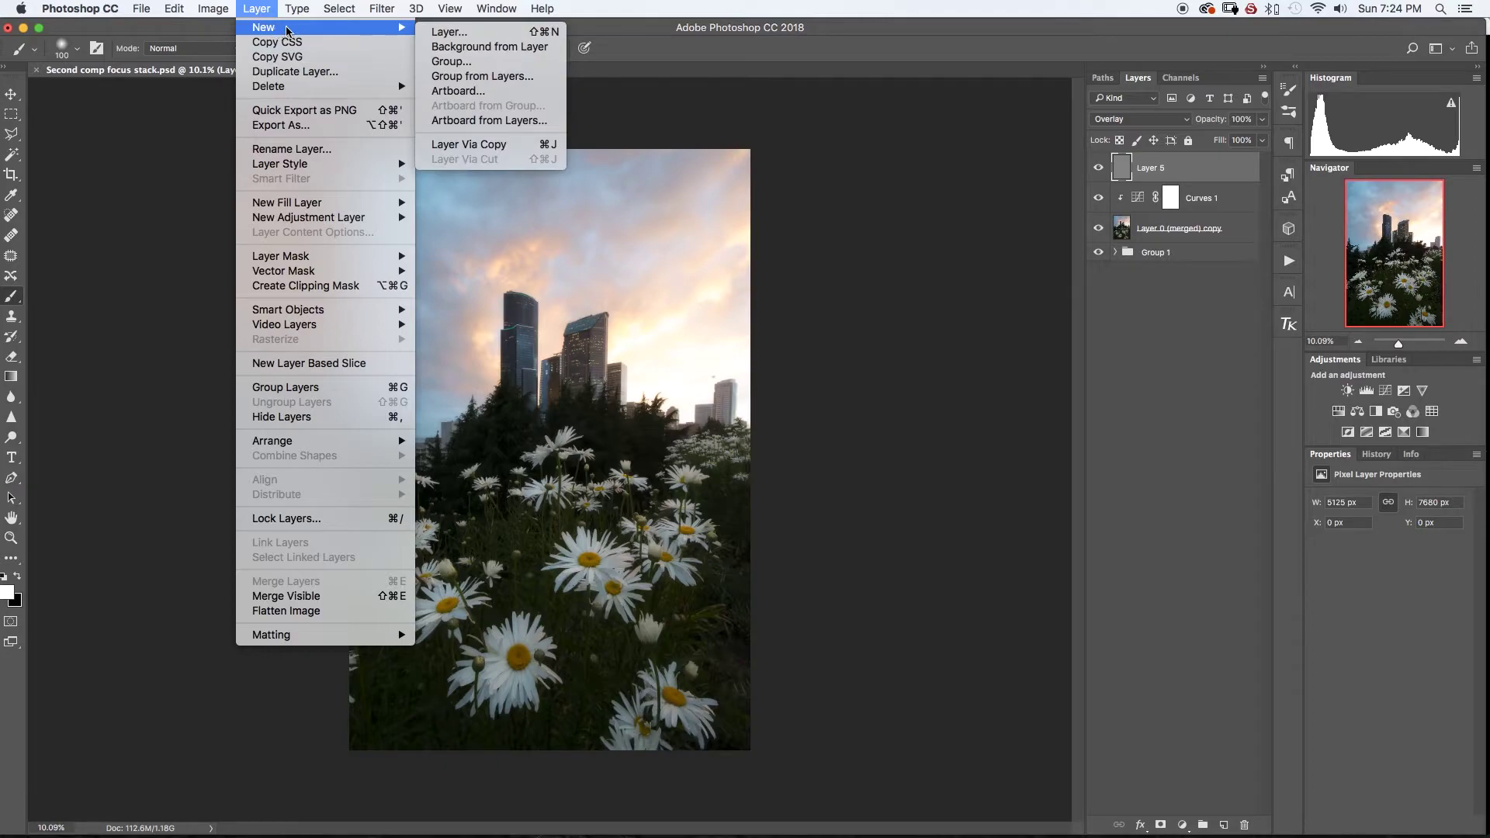
pyautogui.click(461, 35)
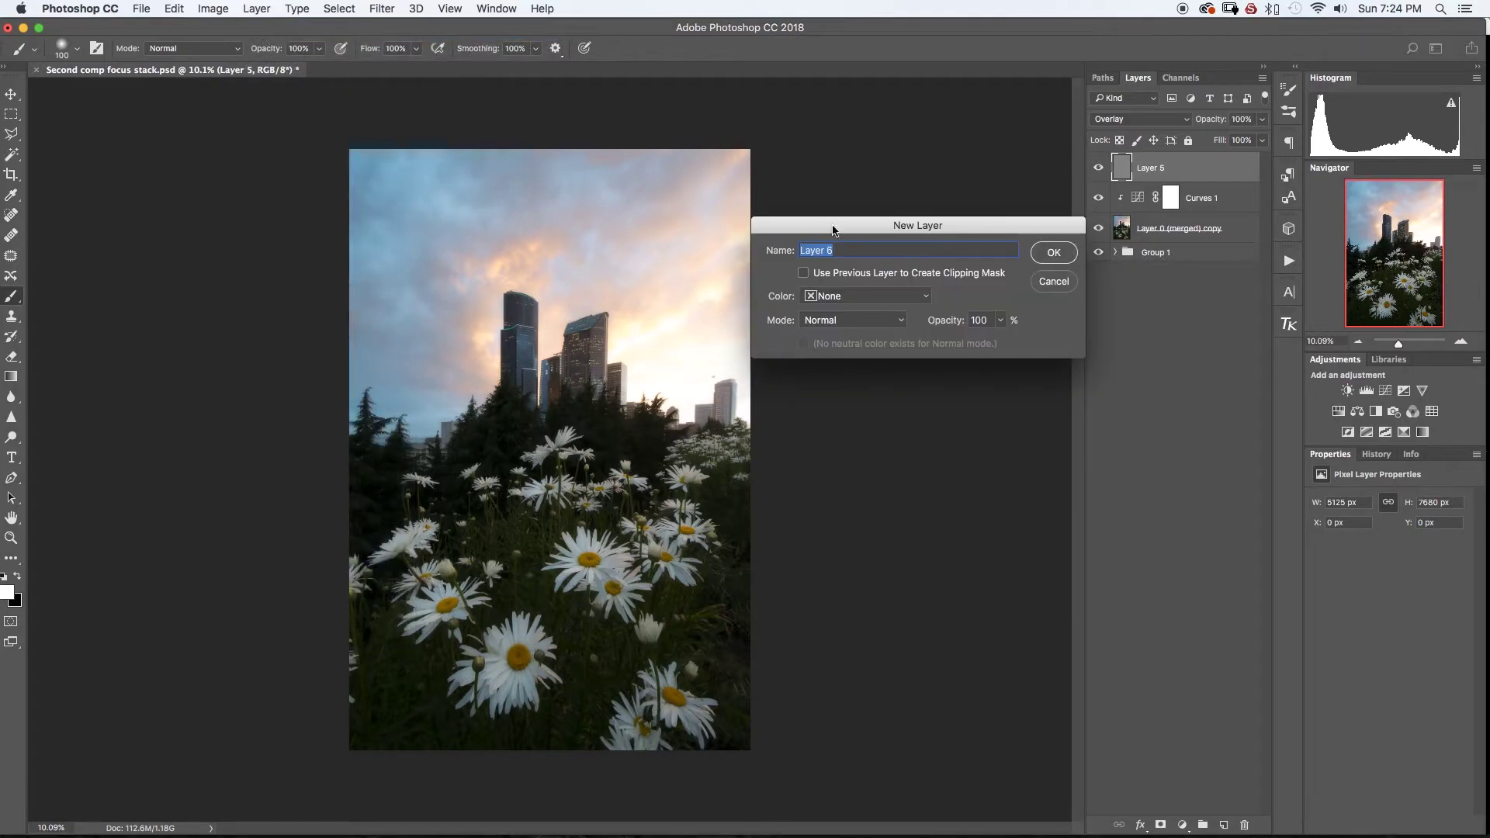
pyautogui.click(900, 319)
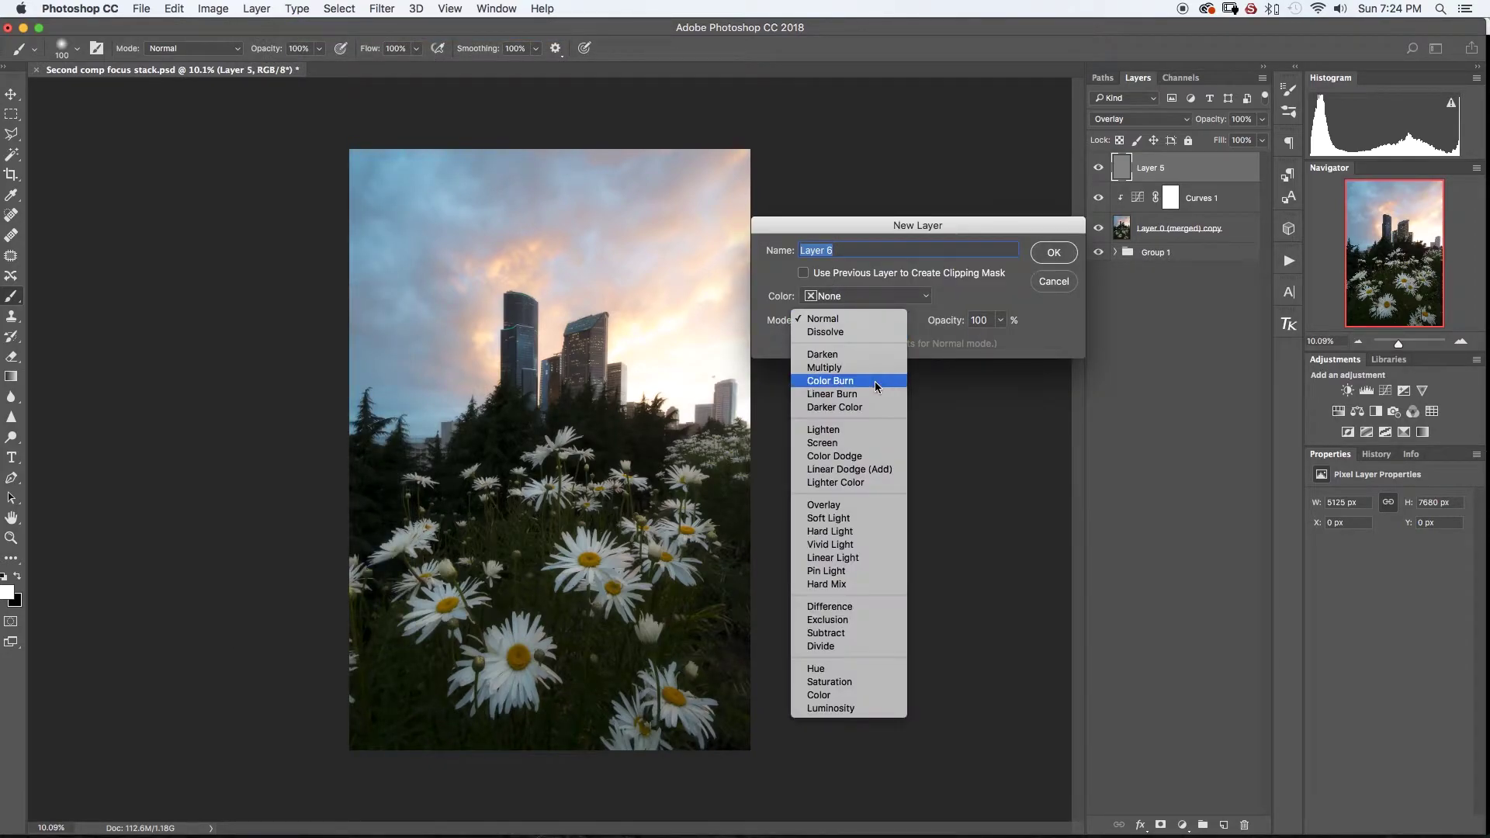
pyautogui.click(842, 506)
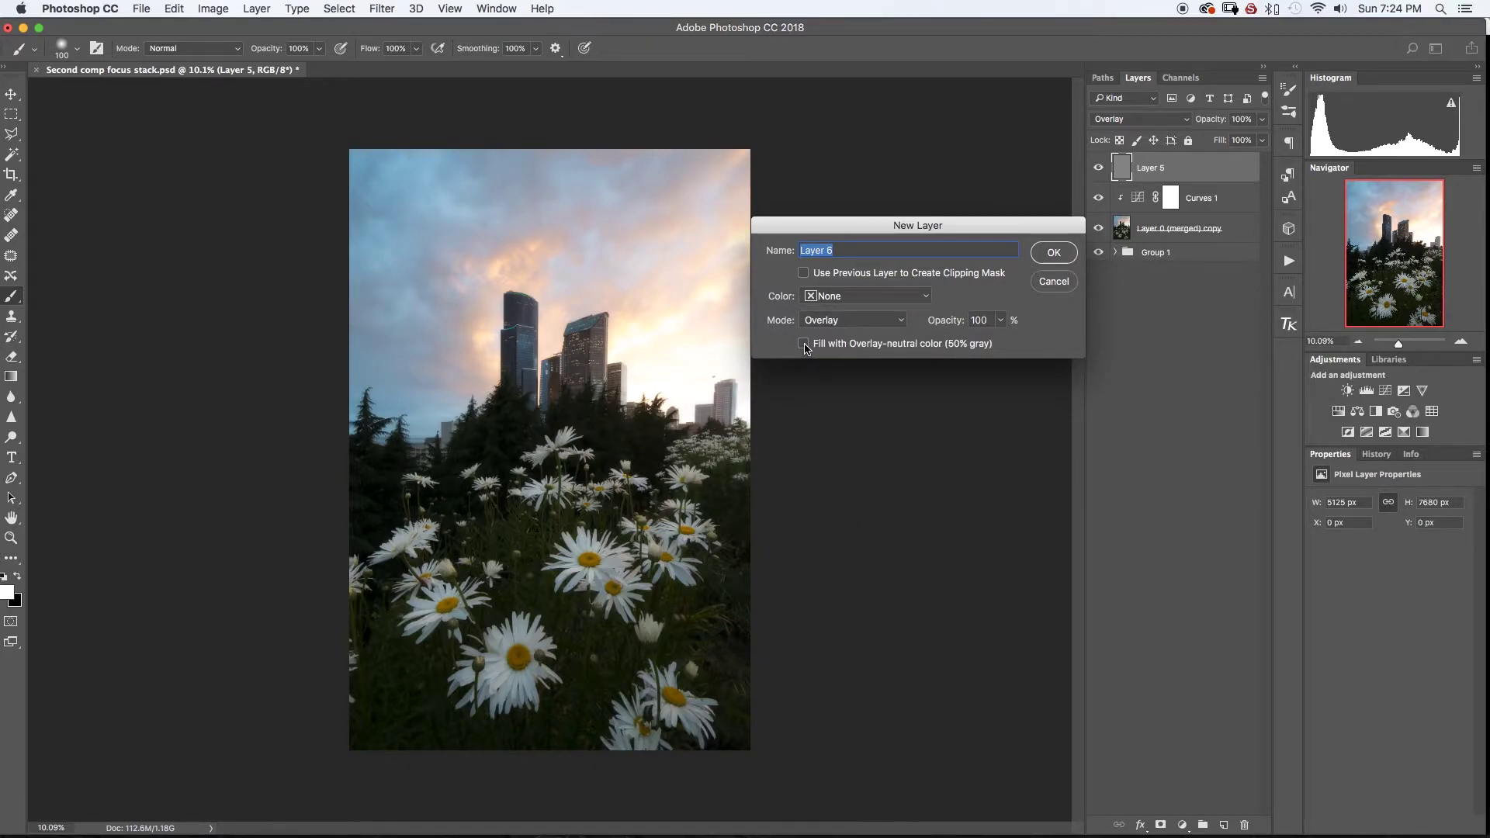
pyautogui.click(804, 344)
pyautogui.click(1054, 253)
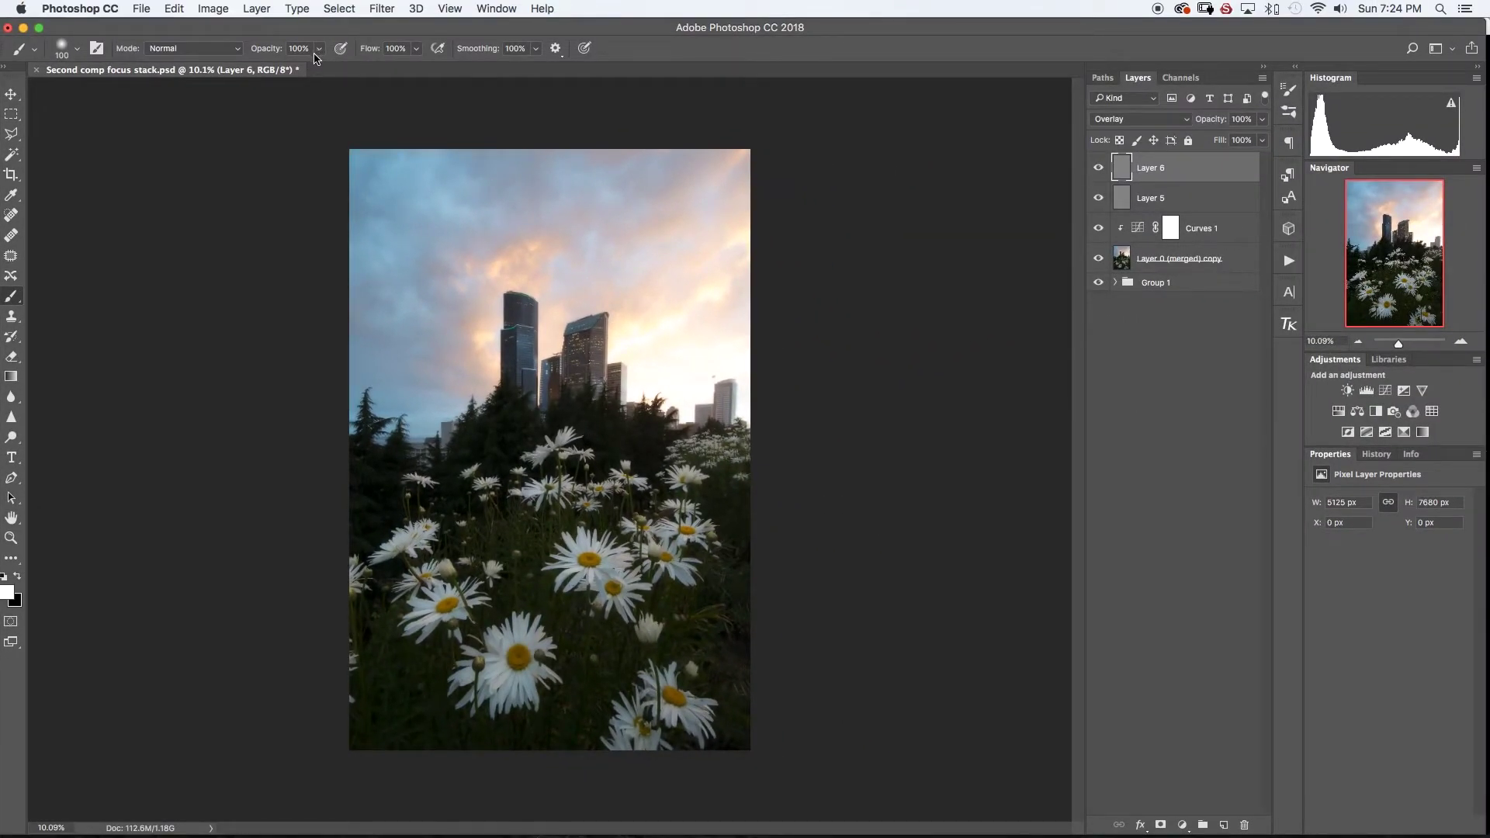
# Set the brush to 30% opacity and 40% flow
pyautogui.click(318, 49)
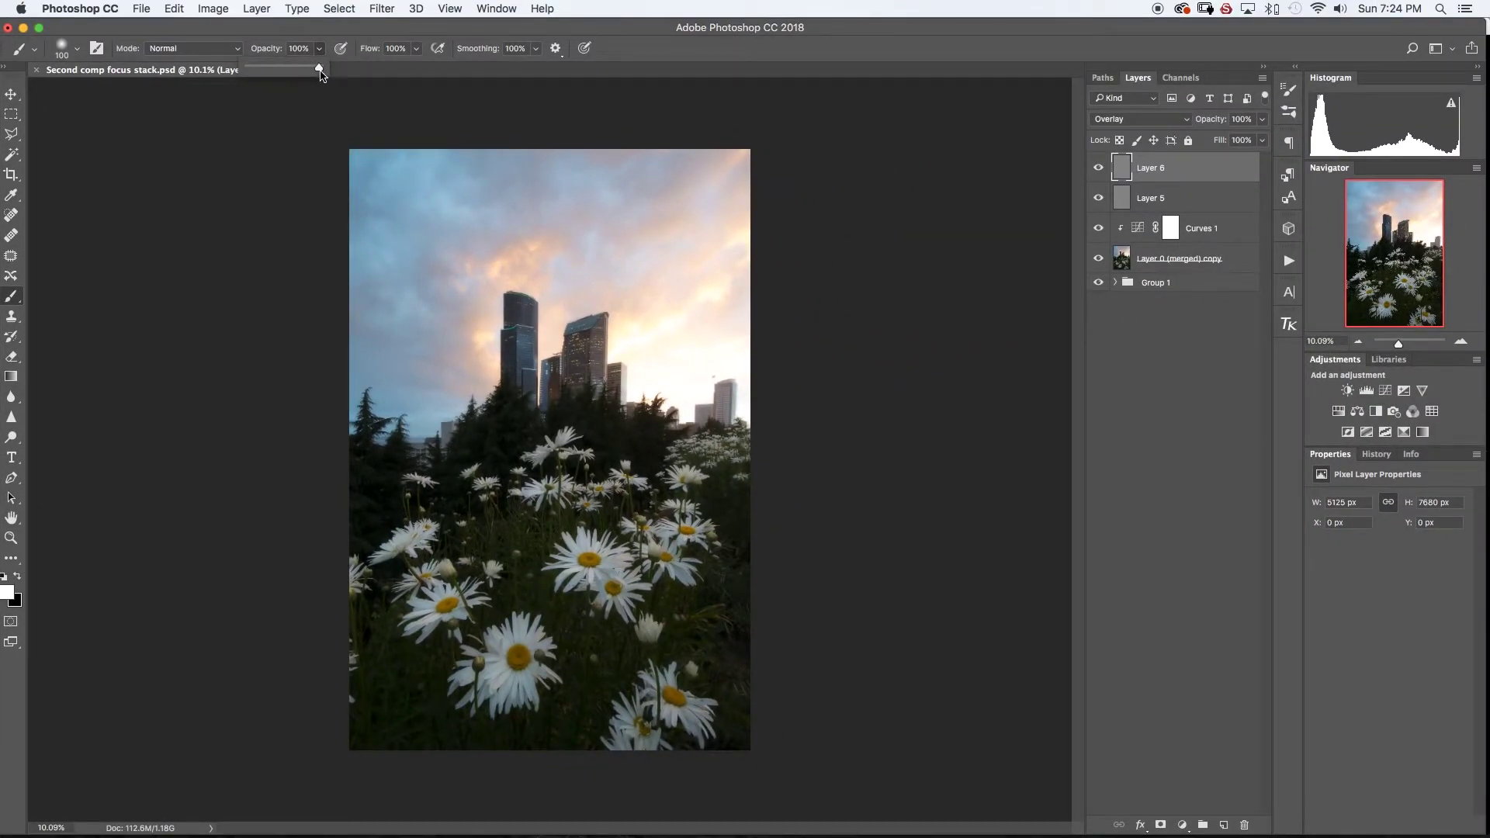
pyautogui.moveTo(319, 71); pyautogui.dragTo(276, 73)
pyautogui.click(400, 49)
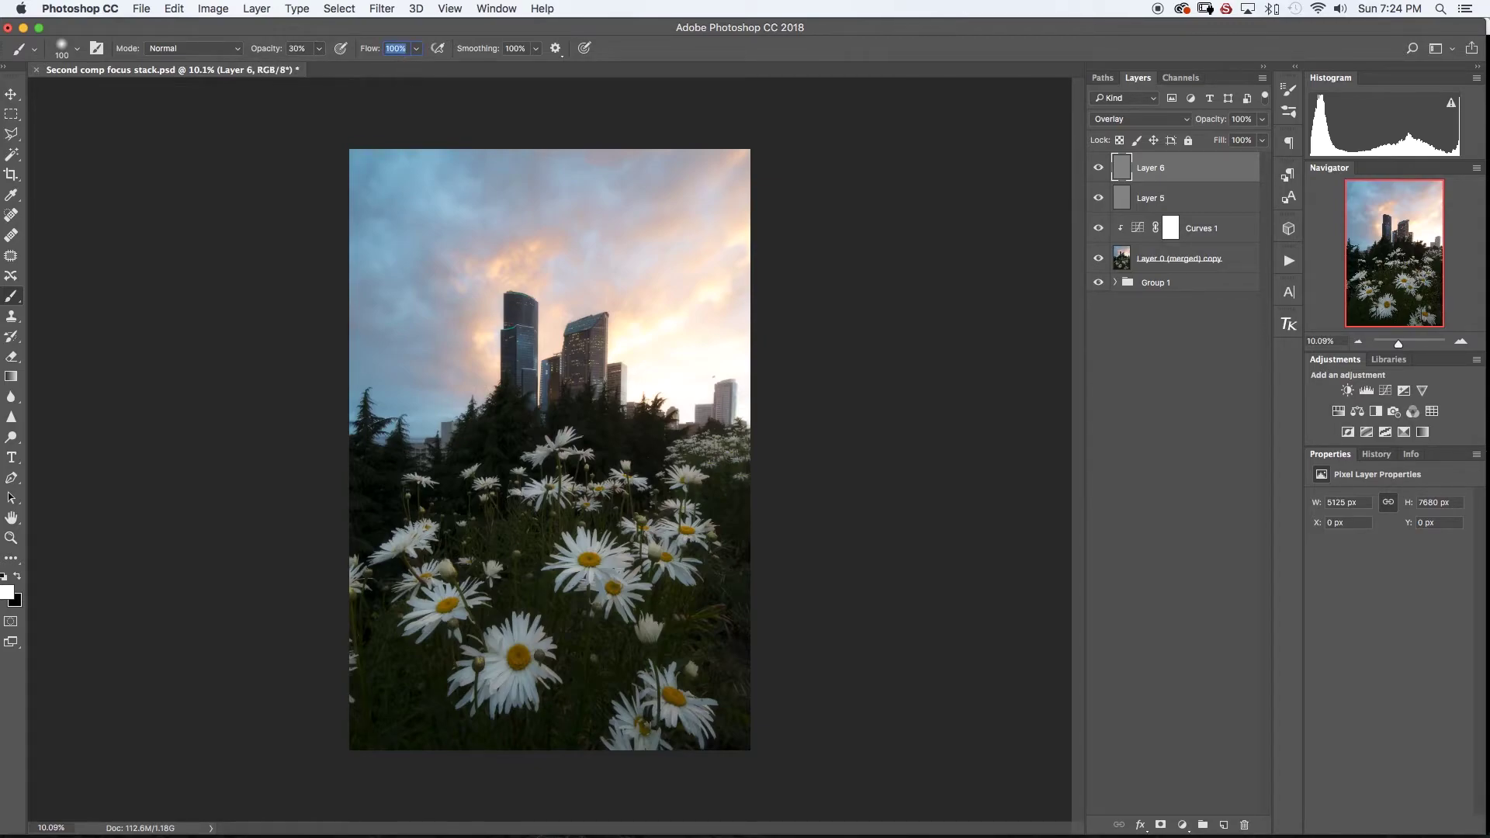
pyautogui.write('40')
# Enlarge the brush to 174 px and paint white over the daisy centres on Layer 6
pyautogui.scroll(5, 512, 682)
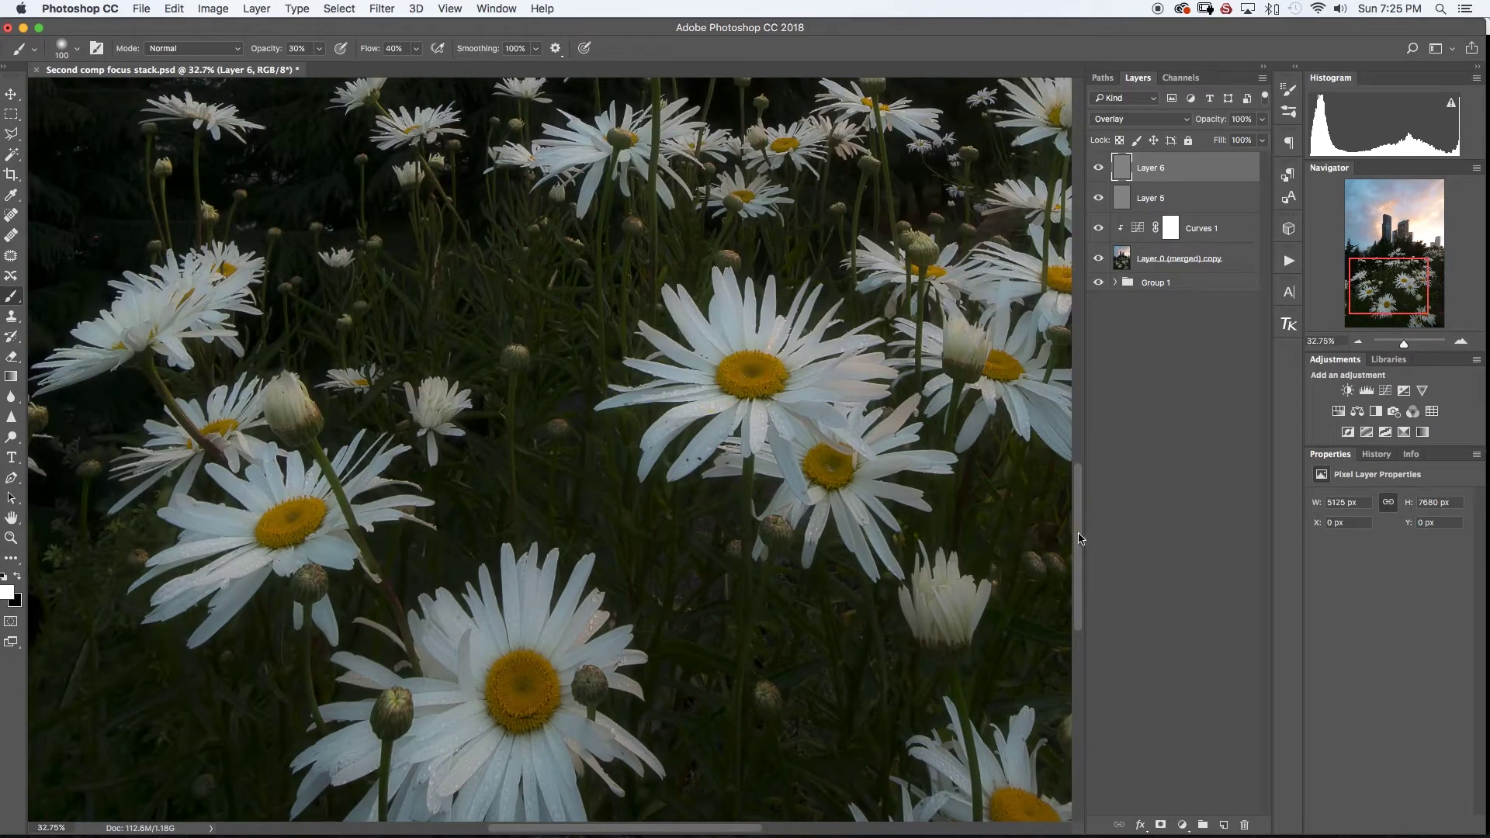
pyautogui.moveTo(1078, 537); pyautogui.dragTo(1078, 605)
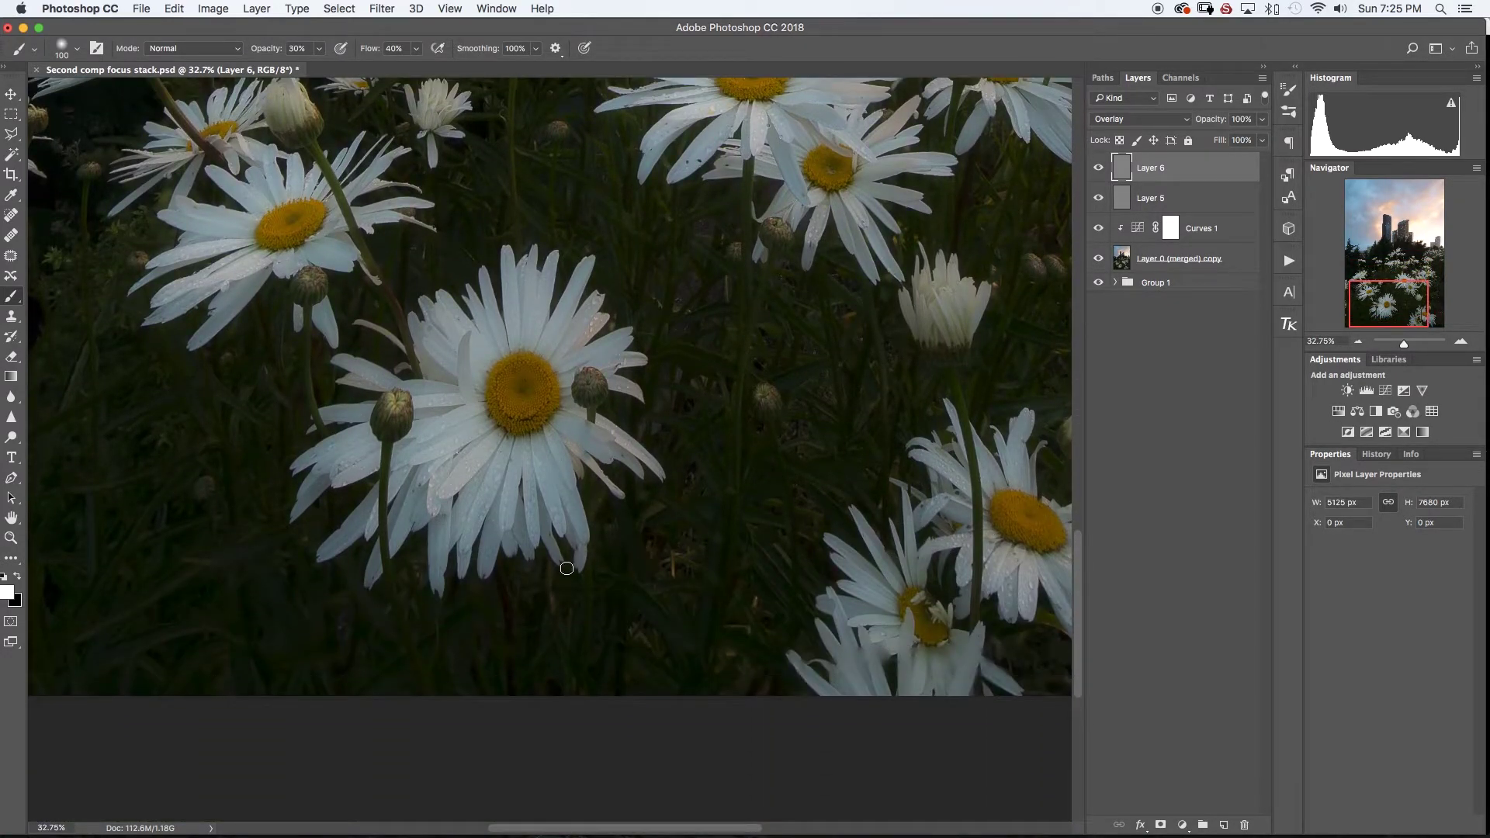
pyautogui.moveTo(492, 439); pyautogui.dragTo(514, 439)
pyautogui.moveTo(546, 389)
pyautogui.mouseDown()
pyautogui.moveTo(512, 381)
pyautogui.moveTo(554, 390)
pyautogui.mouseUp()
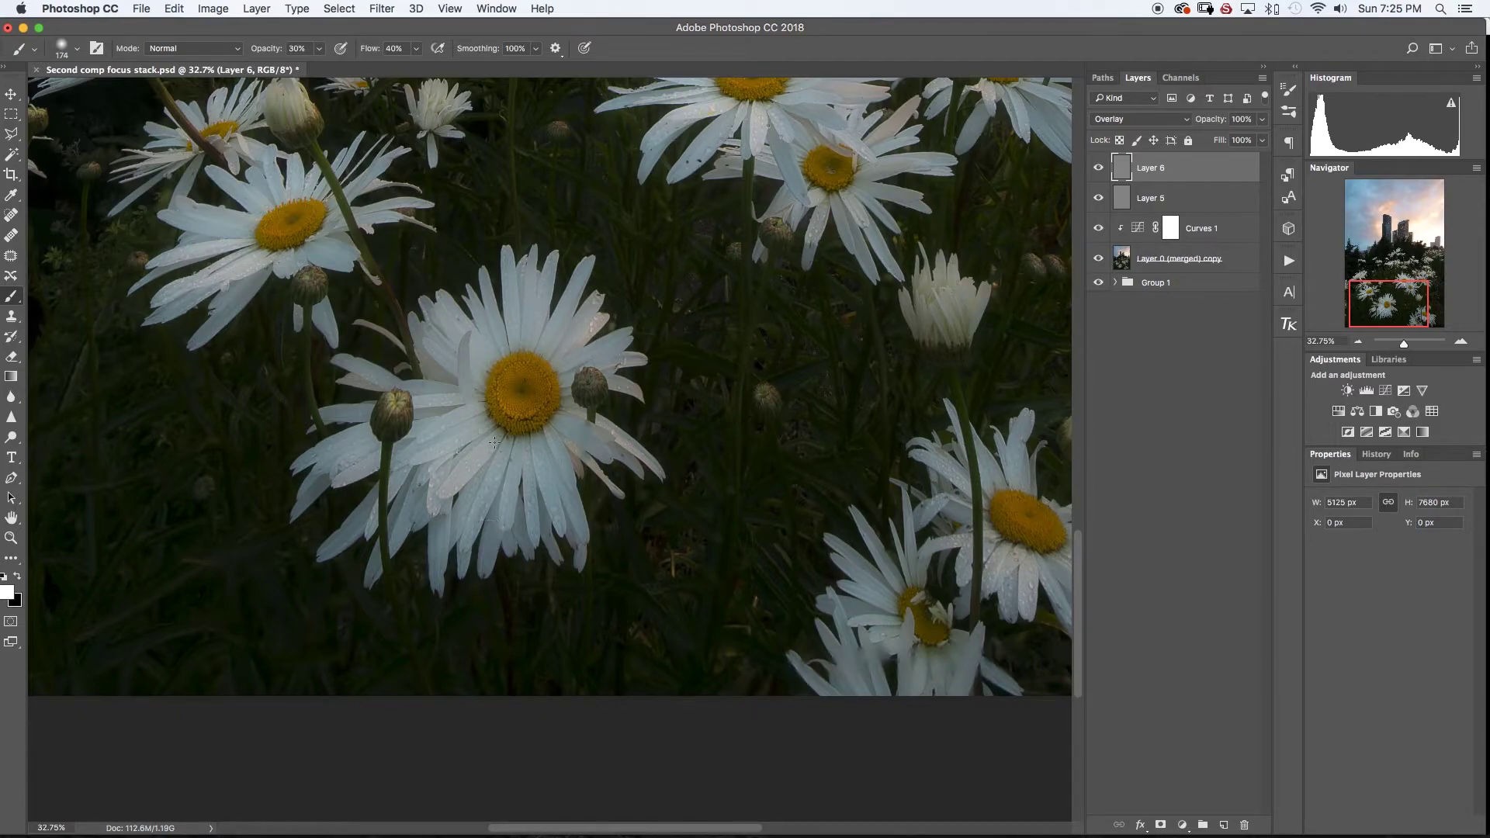
pyautogui.scroll(-3, 495, 442)
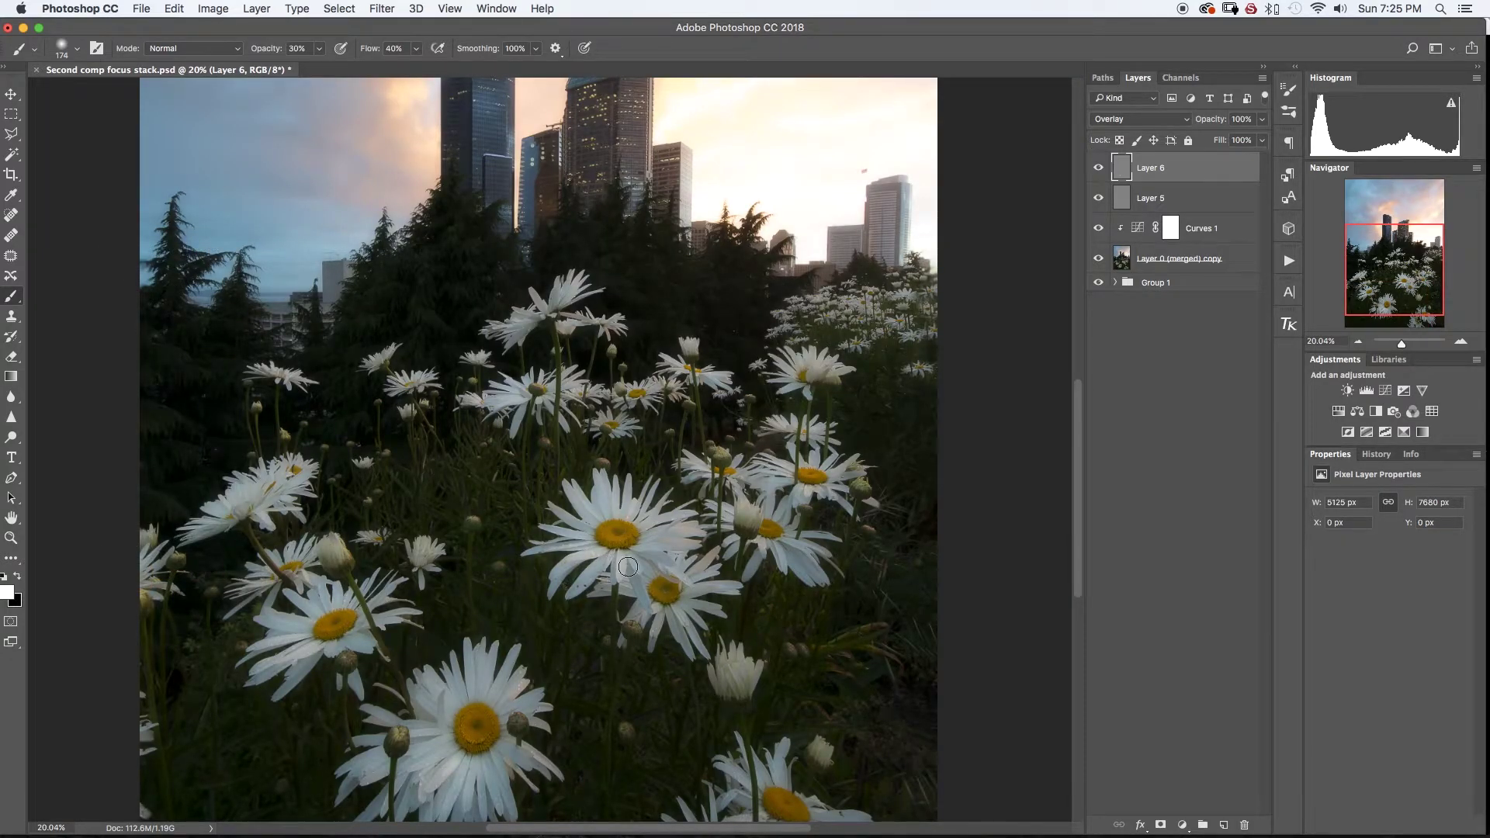
pyautogui.scroll(3, 477, 733)
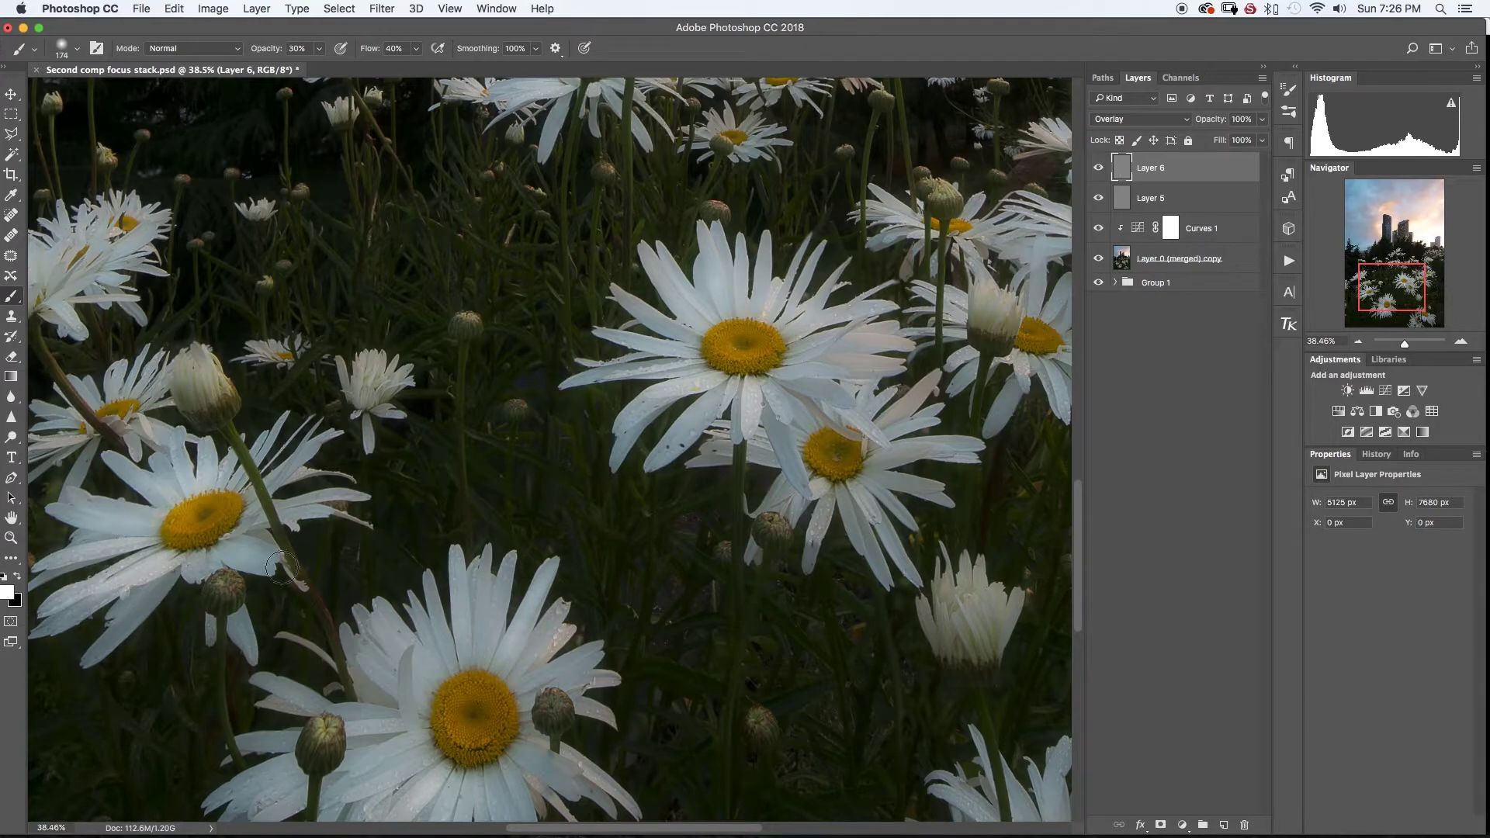
pyautogui.hscroll(5, 190, 548)
pyautogui.moveTo(819, 835)
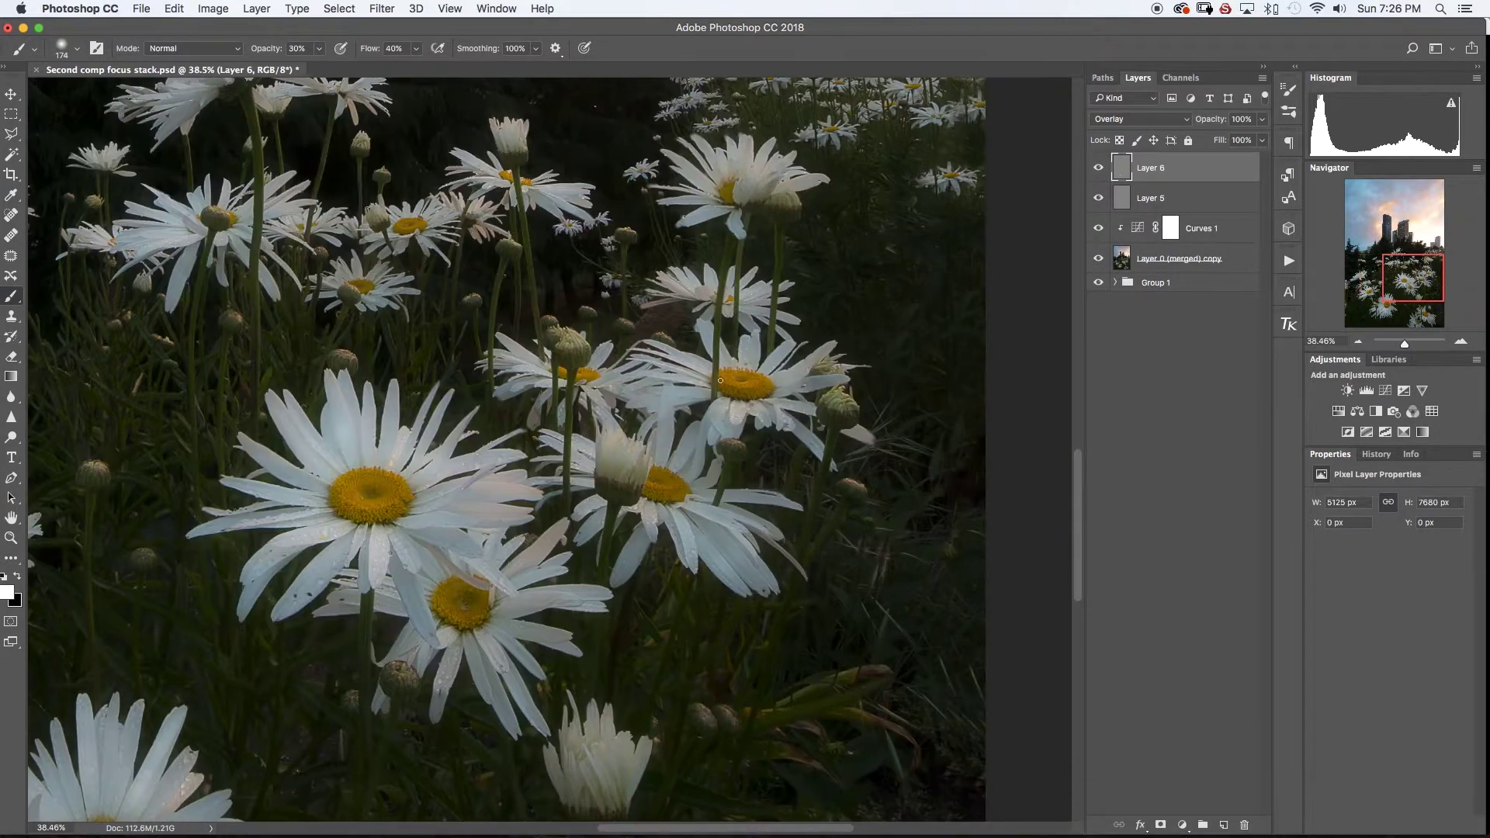
pyautogui.scroll(4, 829, 336)
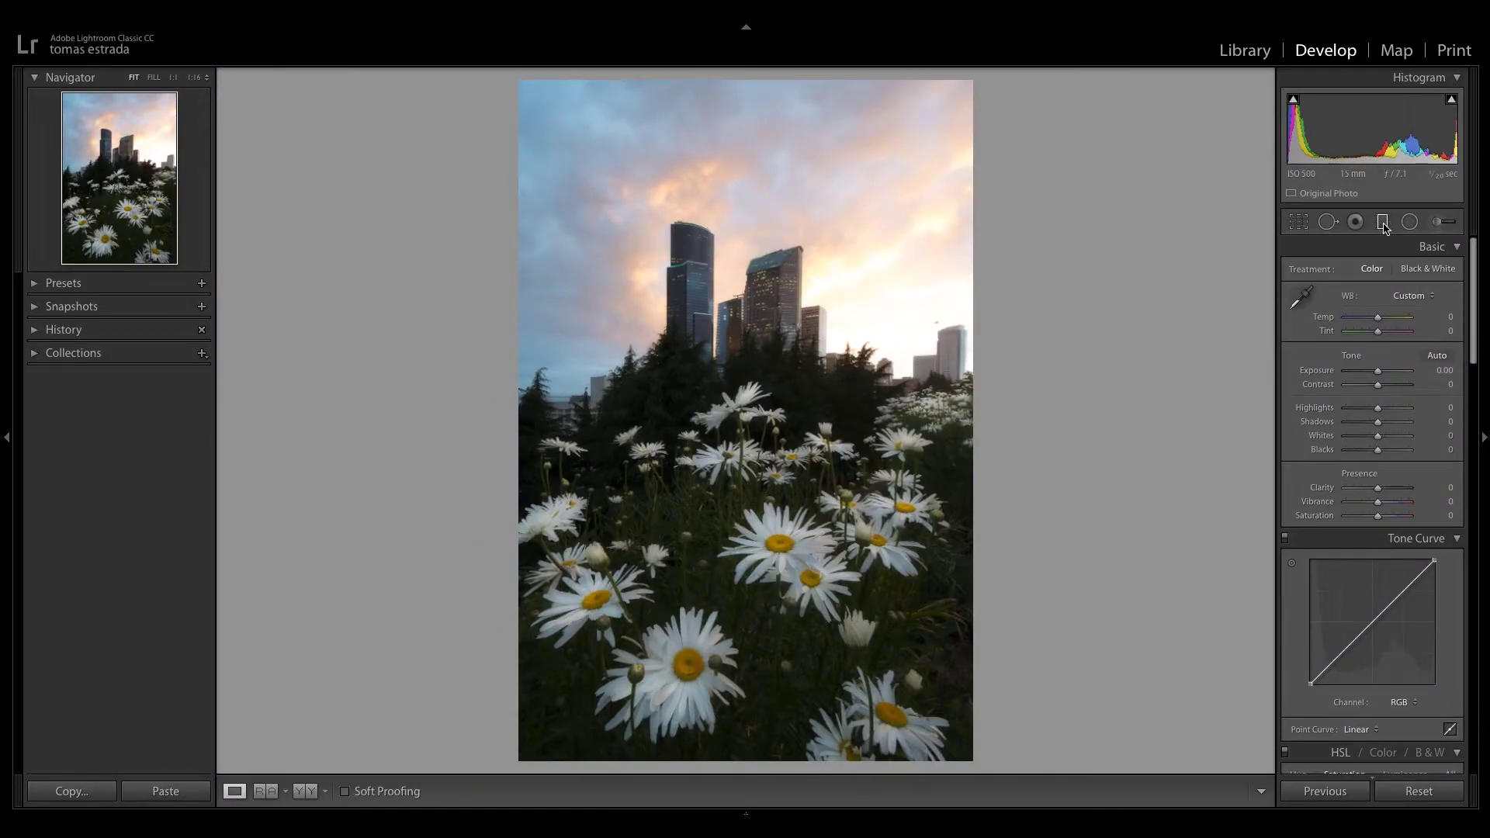
# Extend the sky's graduated filter past the treeline with Highlights -37 and Shadows +11
pyautogui.click(1382, 223)
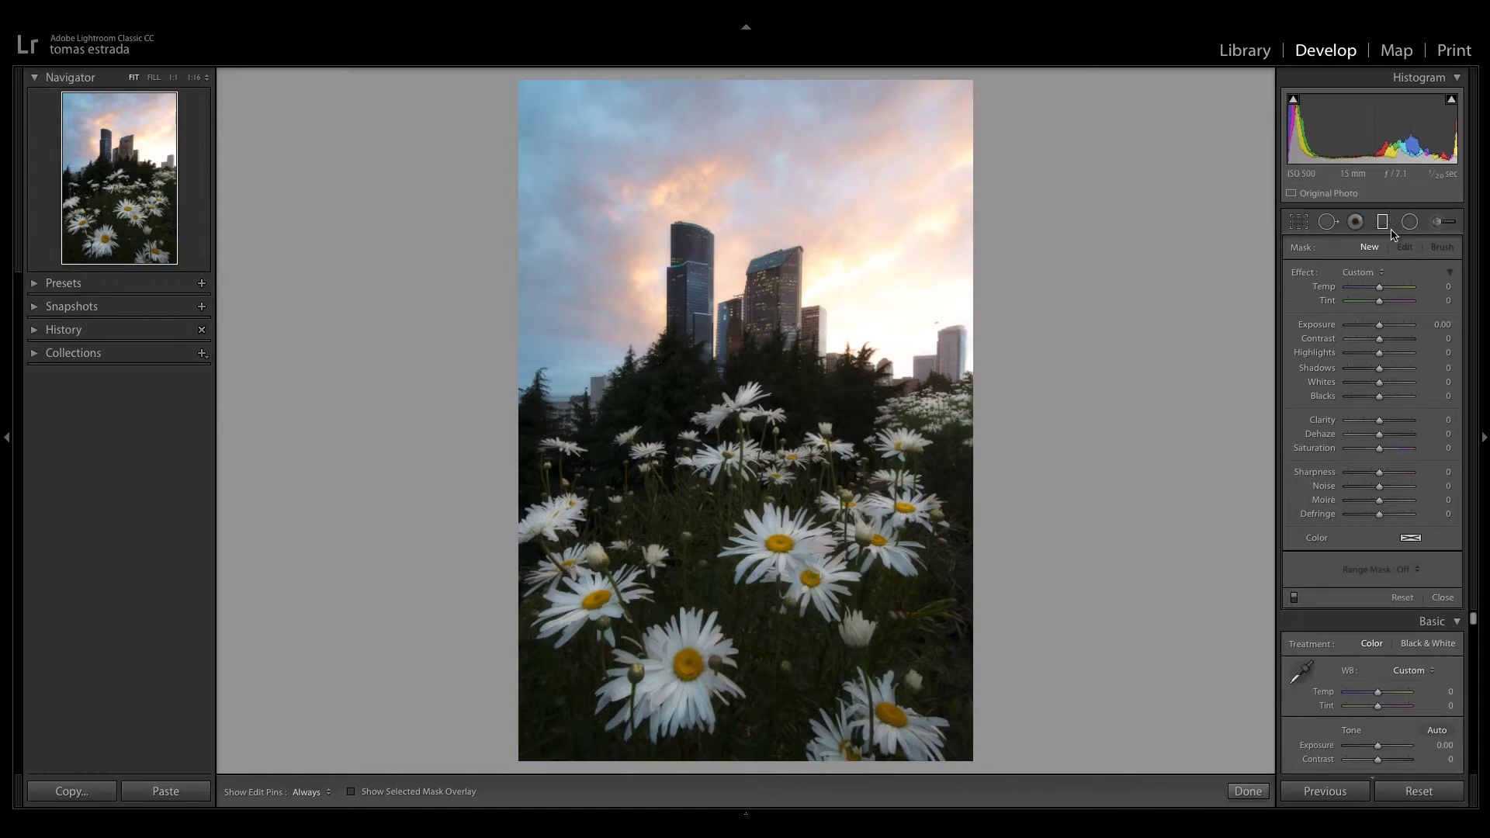
pyautogui.moveTo(774, 352); pyautogui.dragTo(773, 401)
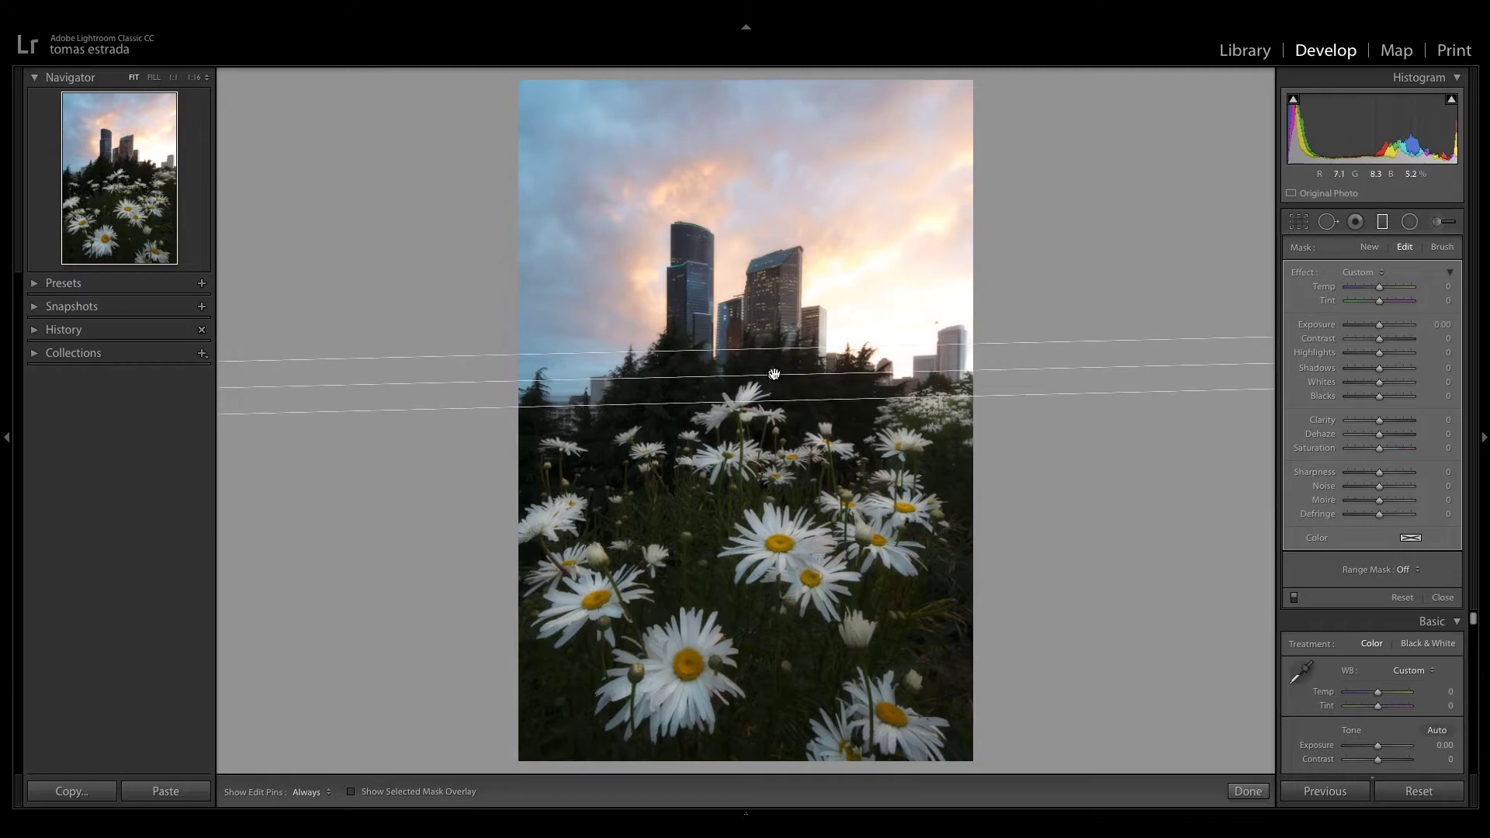
pyautogui.moveTo(773, 375)
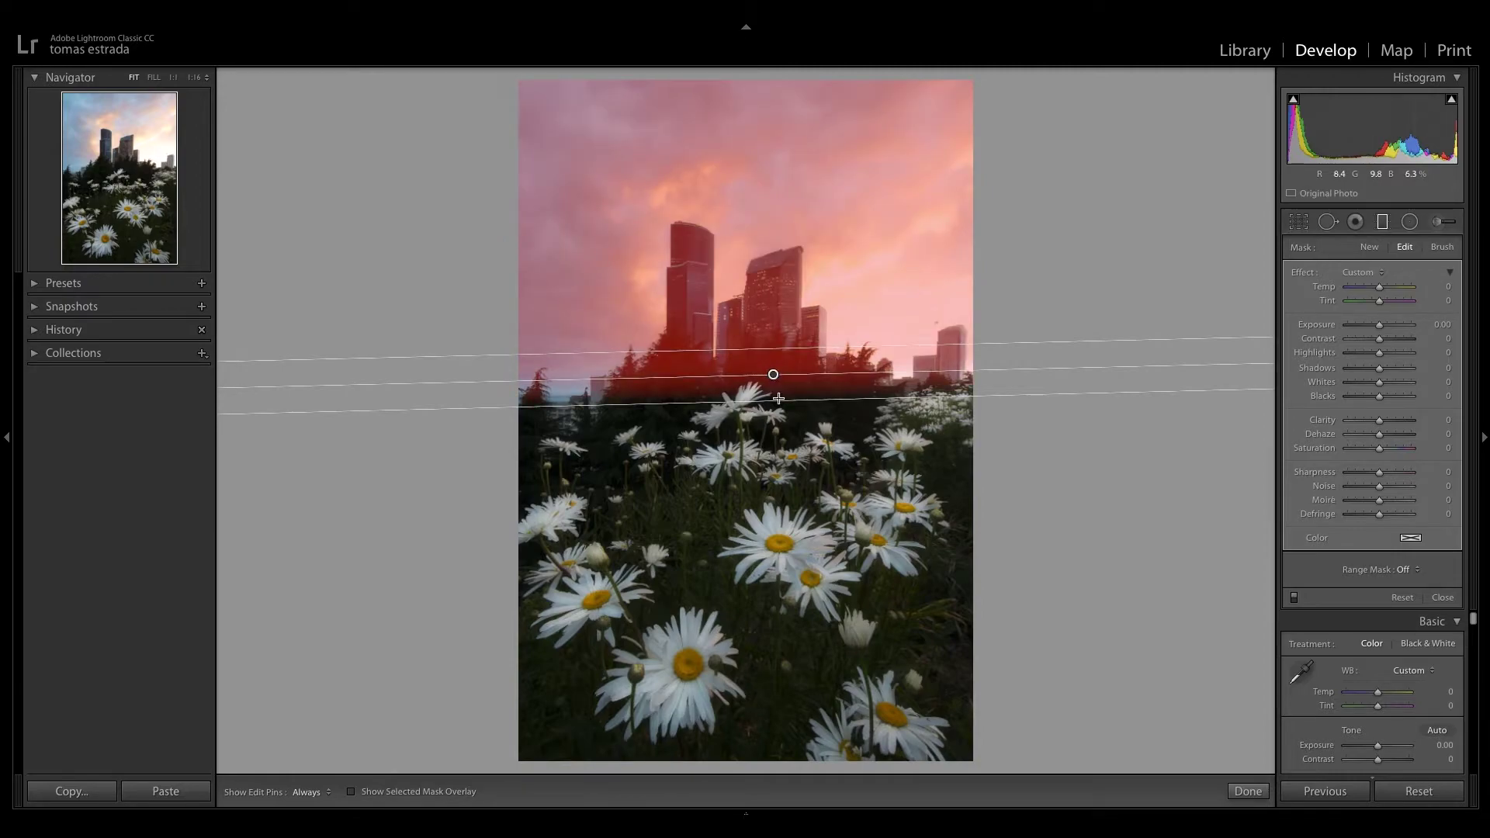
pyautogui.moveTo(775, 400); pyautogui.dragTo(775, 412)
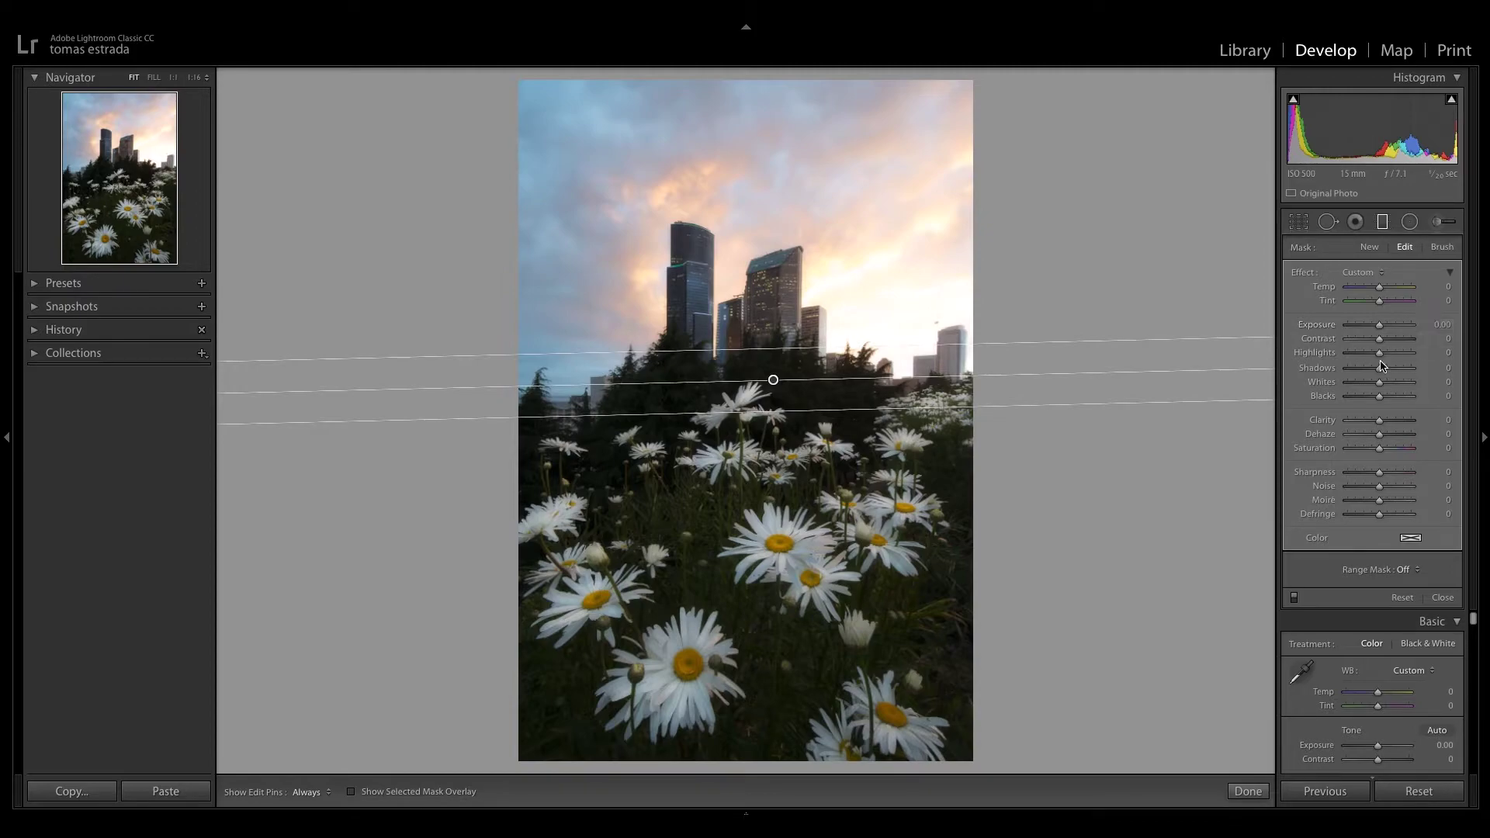
pyautogui.moveTo(1380, 355); pyautogui.dragTo(1366, 358)
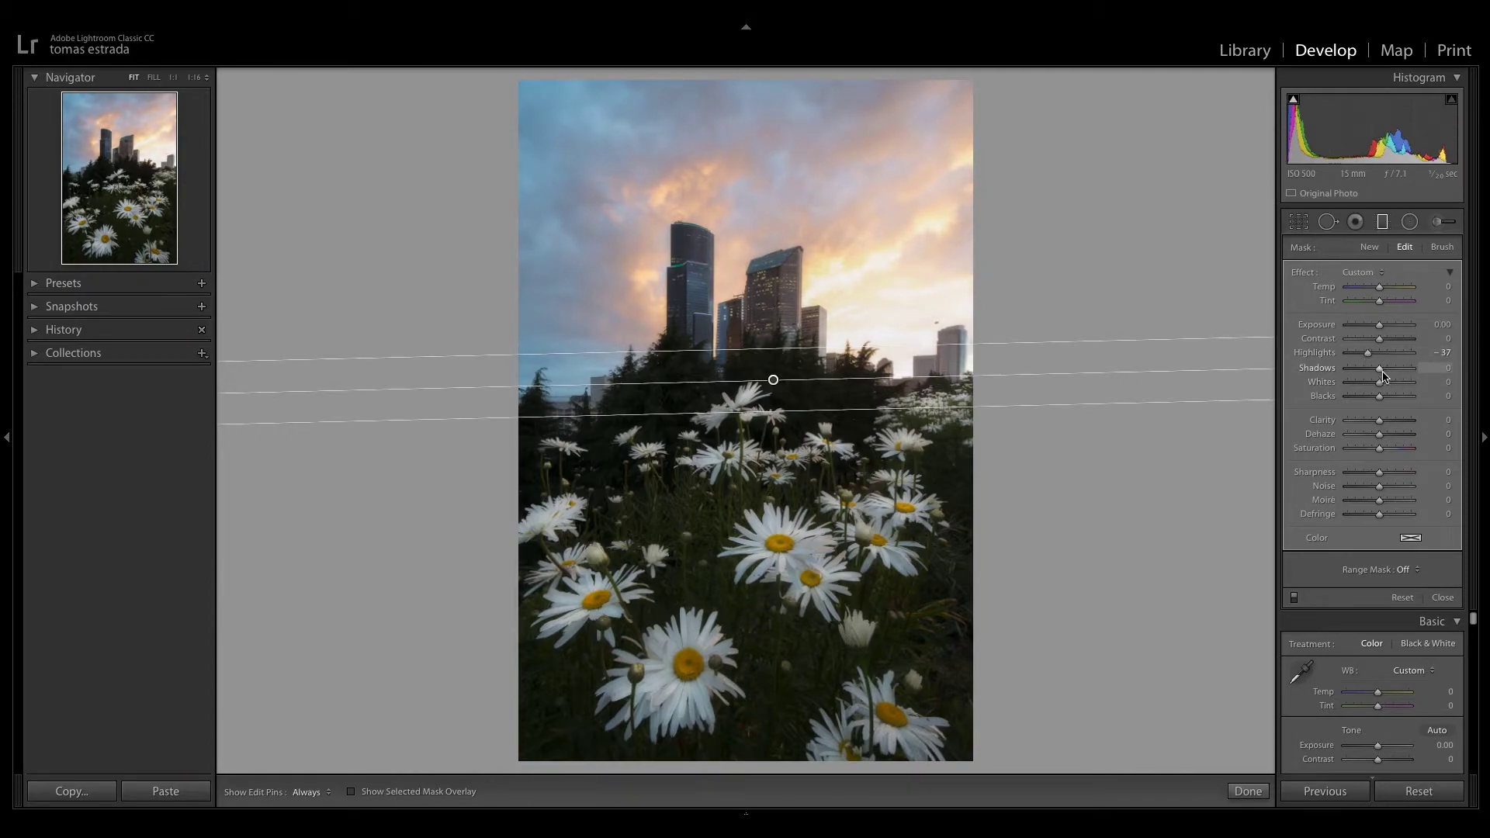
pyautogui.moveTo(1378, 371); pyautogui.dragTo(1388, 371)
pyautogui.click(1382, 228)
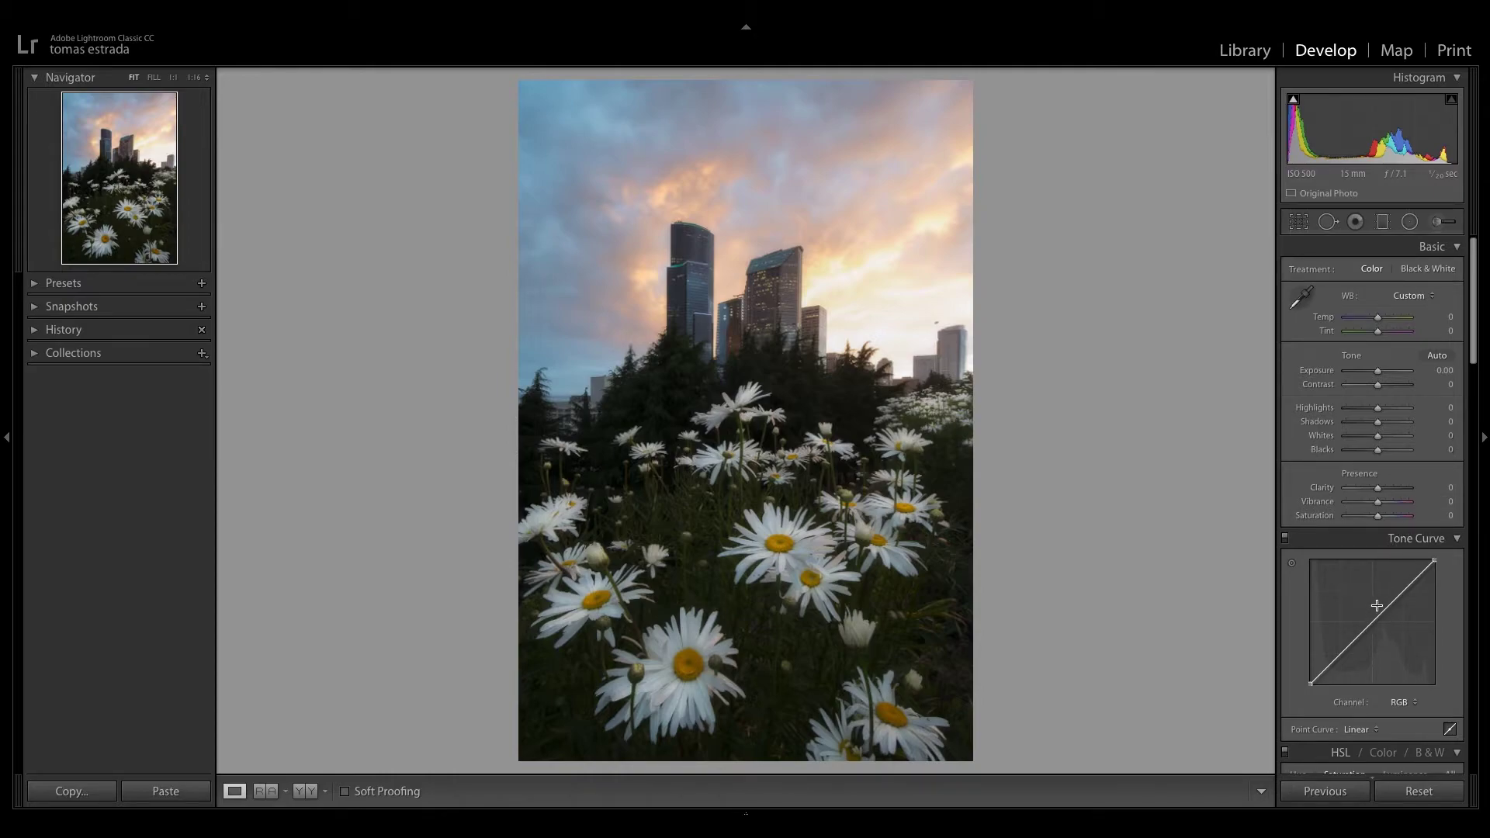
# Add a point at the centre of the RGB tone curve and pull it slightly down
pyautogui.moveTo(1375, 623); pyautogui.dragTo(1381, 623)
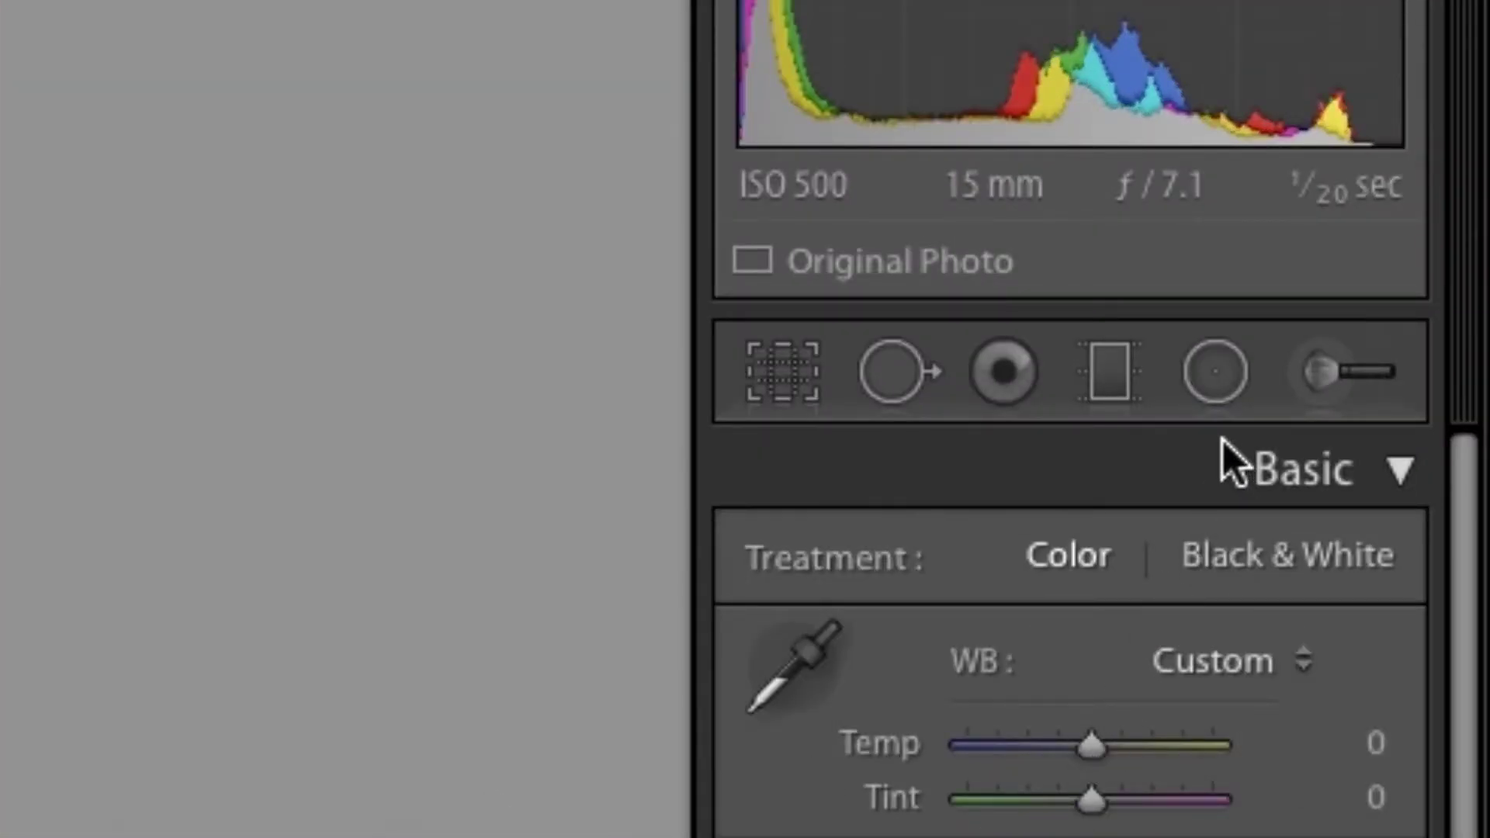
# Draw an inverted radial ellipse over the central daisies, tilt it to the flower field, and size it
pyautogui.click(1216, 372)
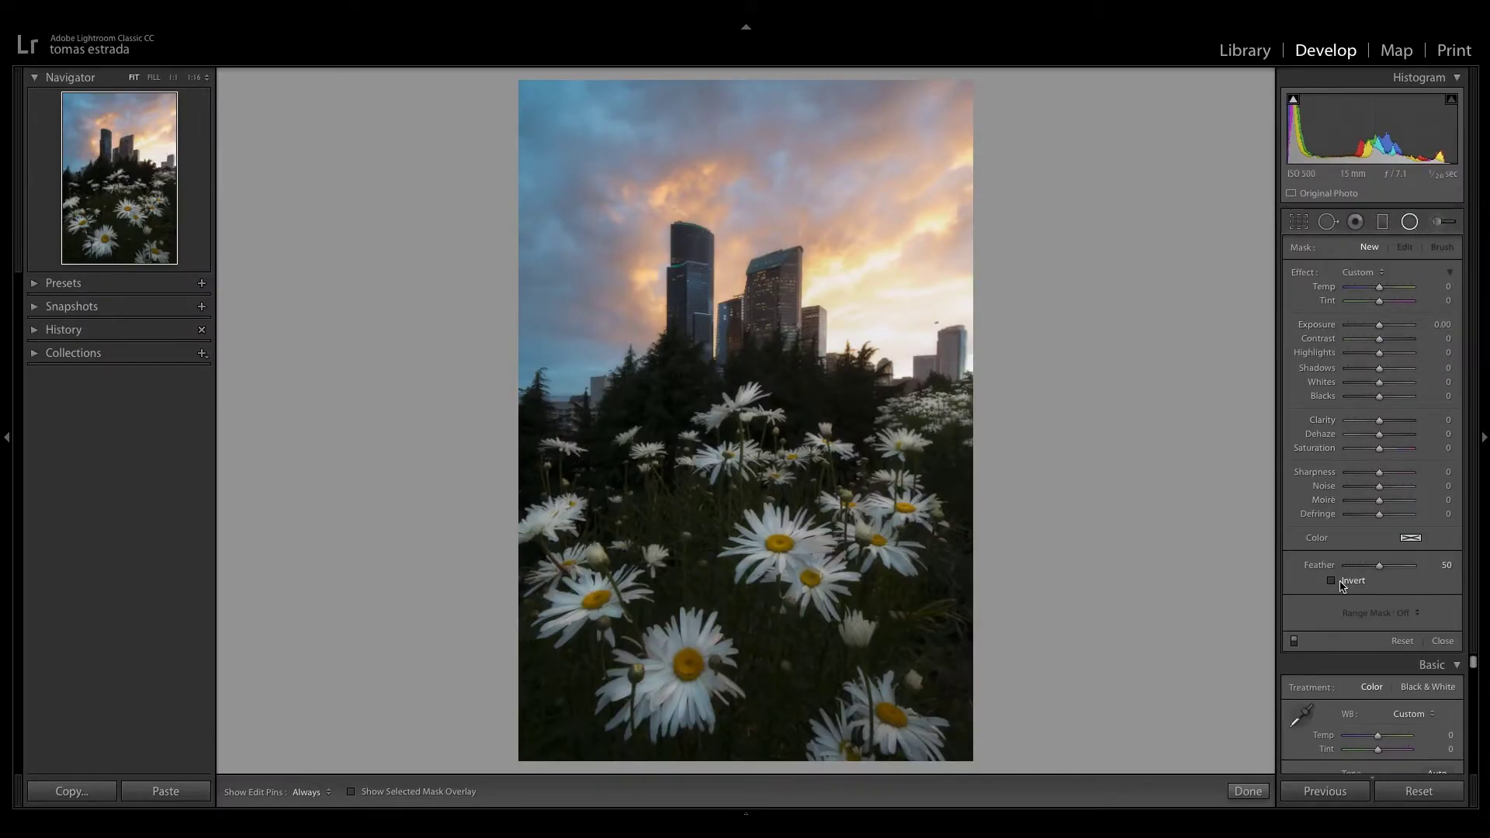
pyautogui.click(1332, 582)
pyautogui.moveTo(762, 559); pyautogui.dragTo(1072, 704)
pyautogui.moveTo(979, 441); pyautogui.dragTo(943, 390)
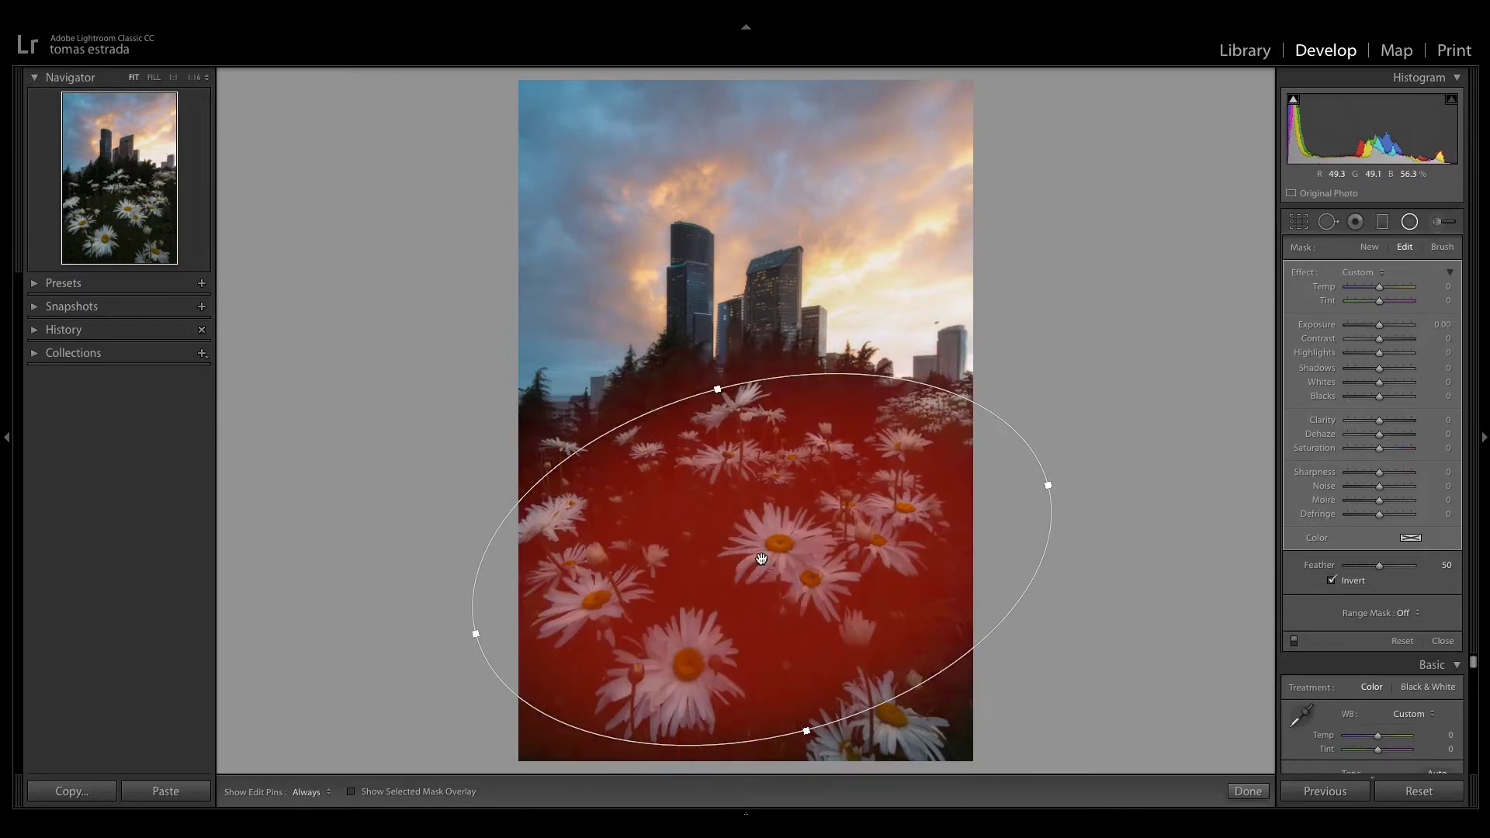
pyautogui.click(1333, 582)
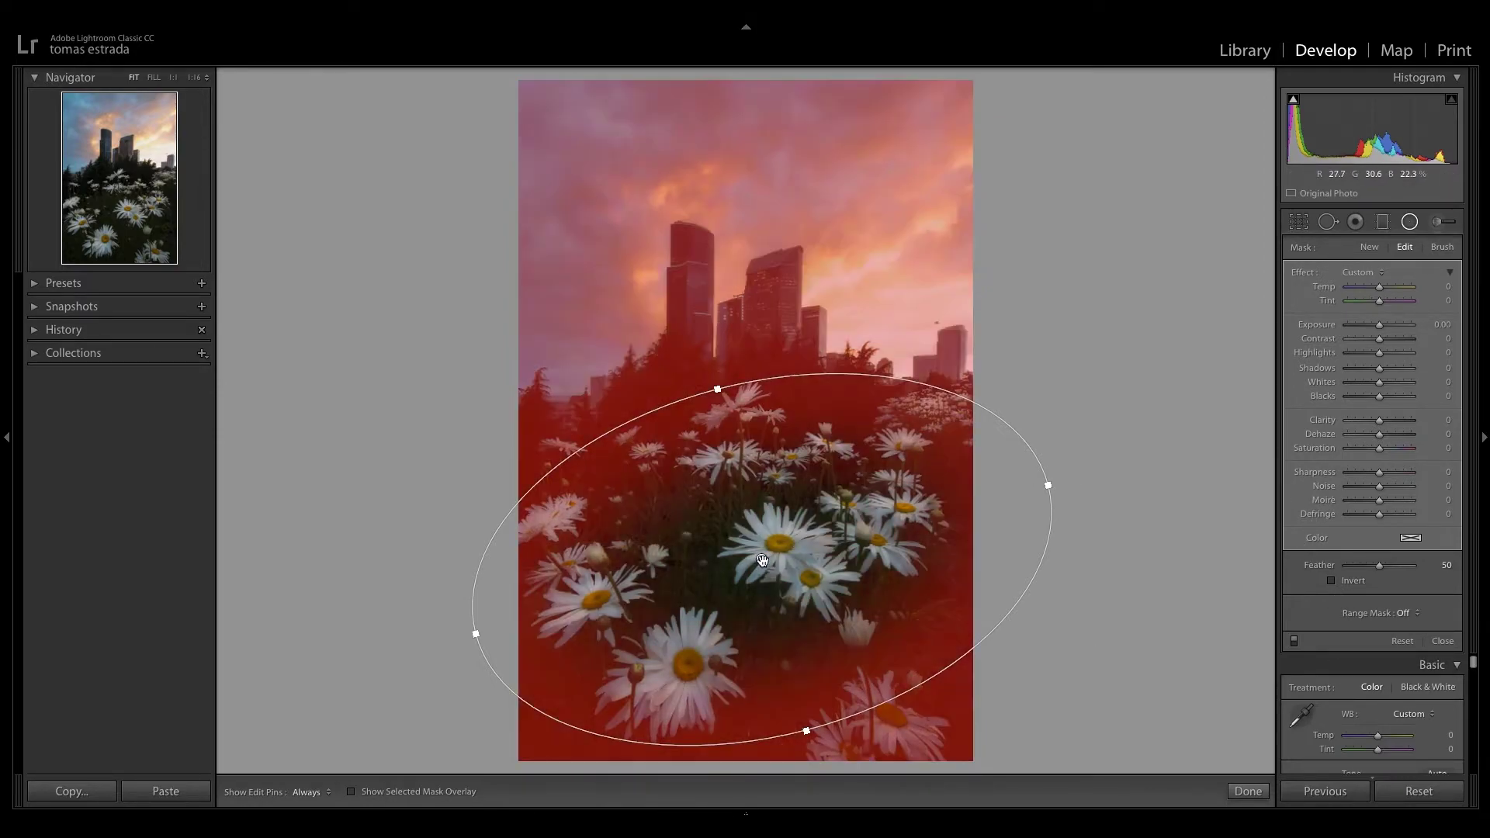
pyautogui.click(1331, 580)
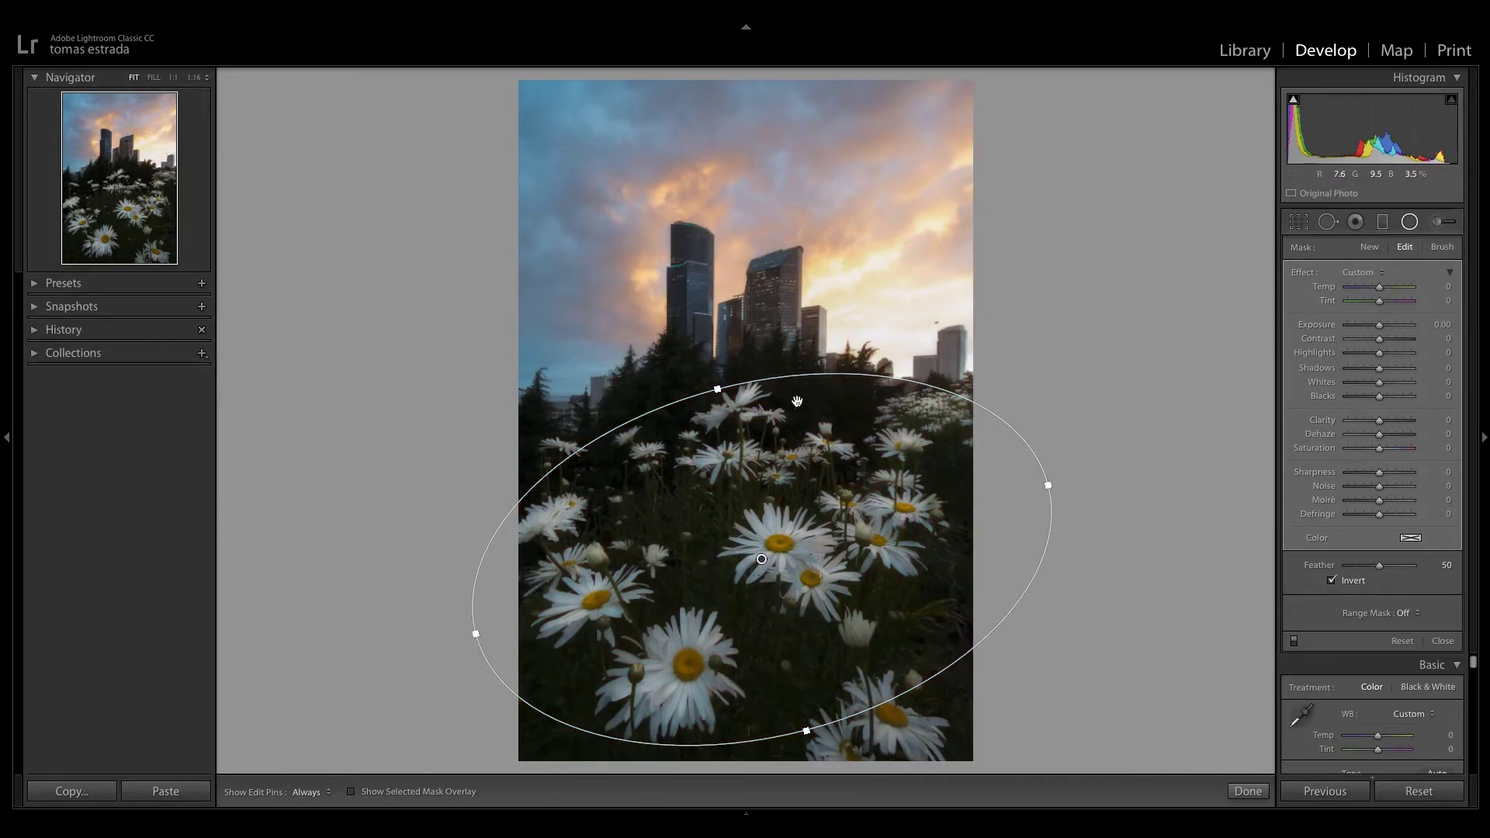
pyautogui.moveTo(764, 560); pyautogui.dragTo(753, 554)
pyautogui.moveTo(1037, 479); pyautogui.dragTo(1047, 475)
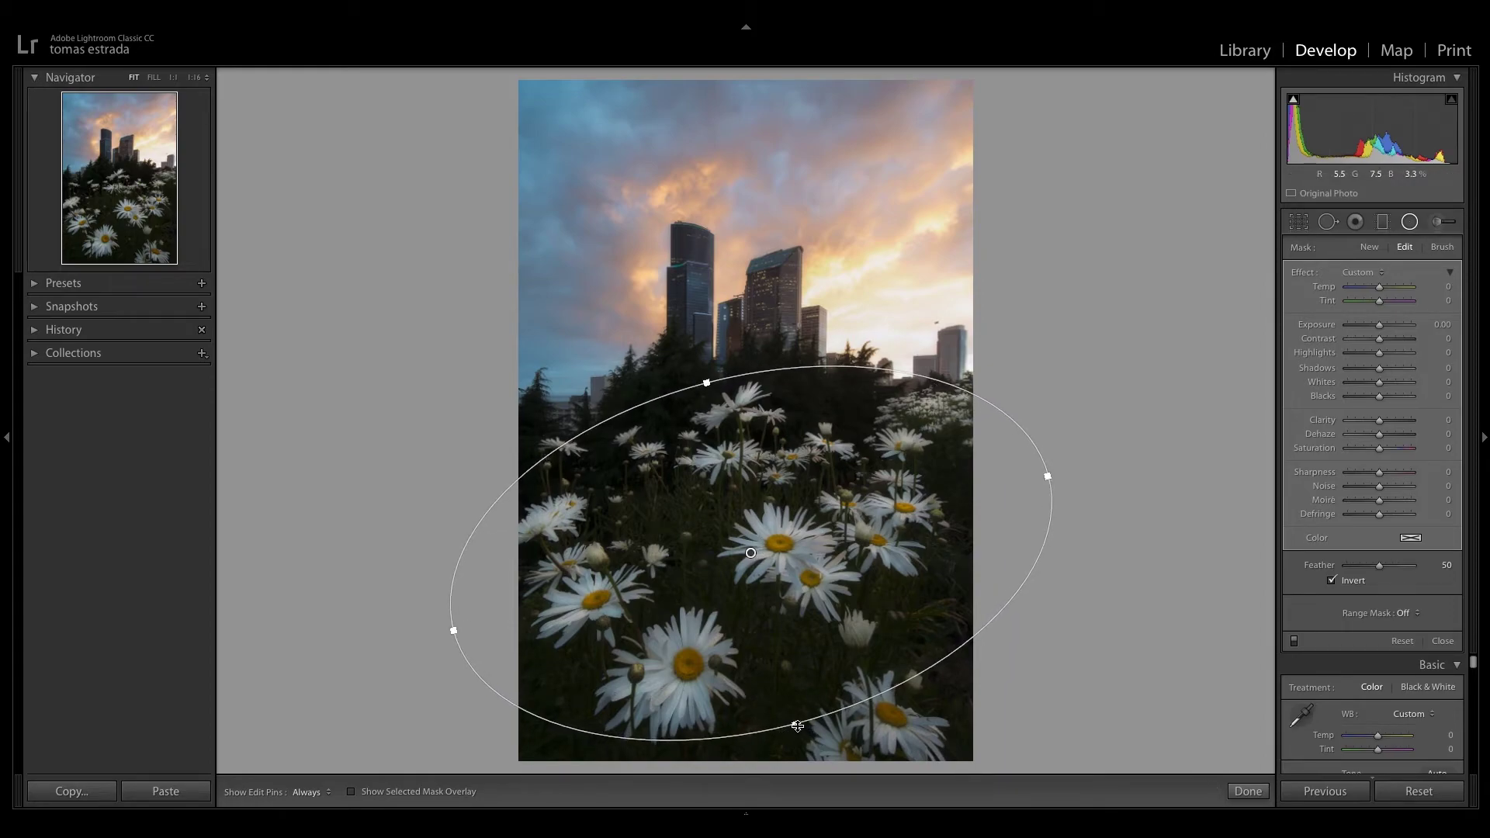
pyautogui.moveTo(797, 726); pyautogui.dragTo(798, 745)
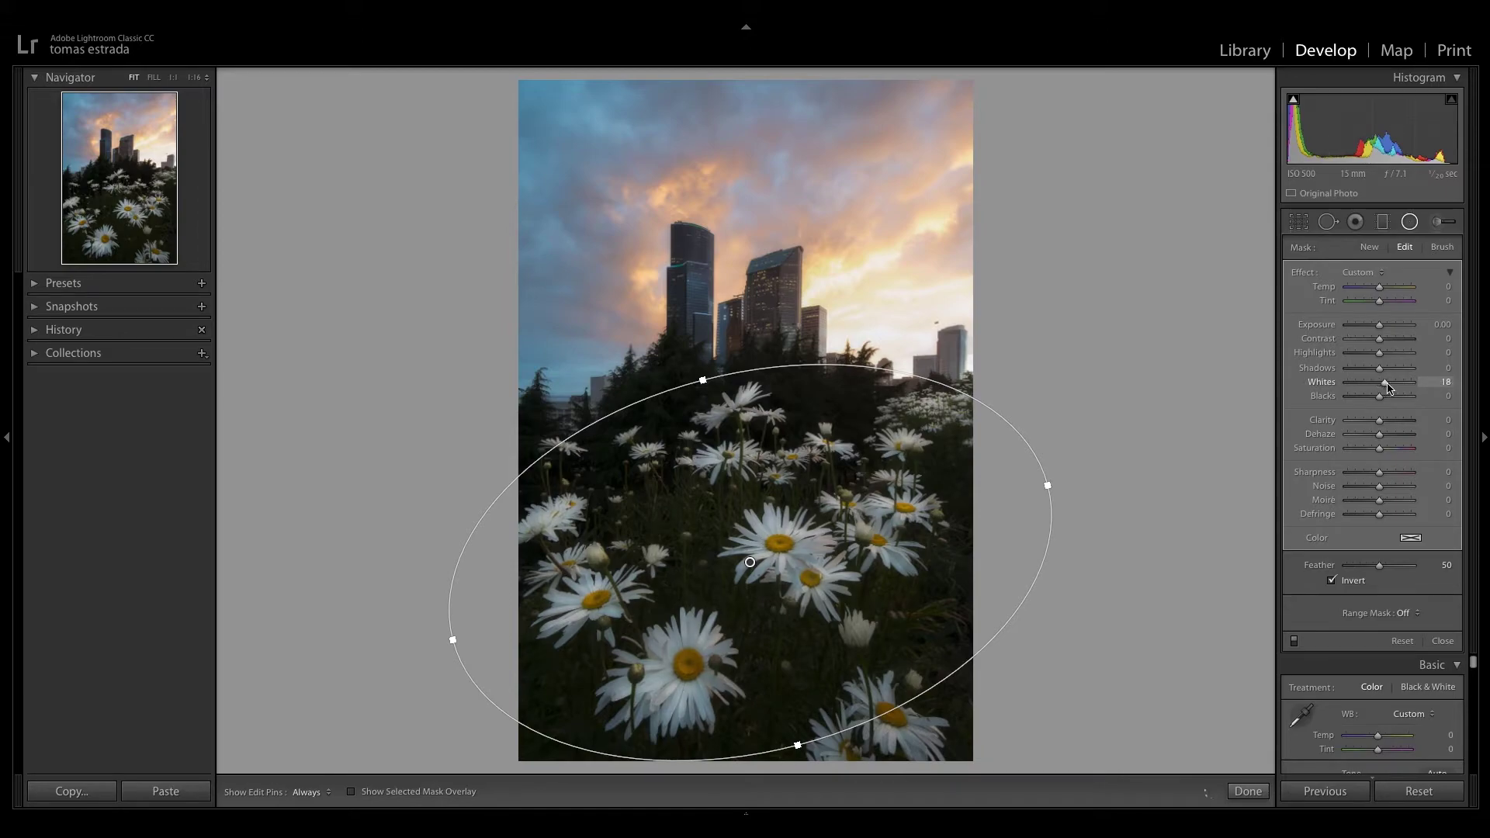
# Raise the daisy filter's Whites to +45 and Shadows to +9, refining the ellipse, then close editing
pyautogui.moveTo(1389, 387); pyautogui.dragTo(1396, 387)
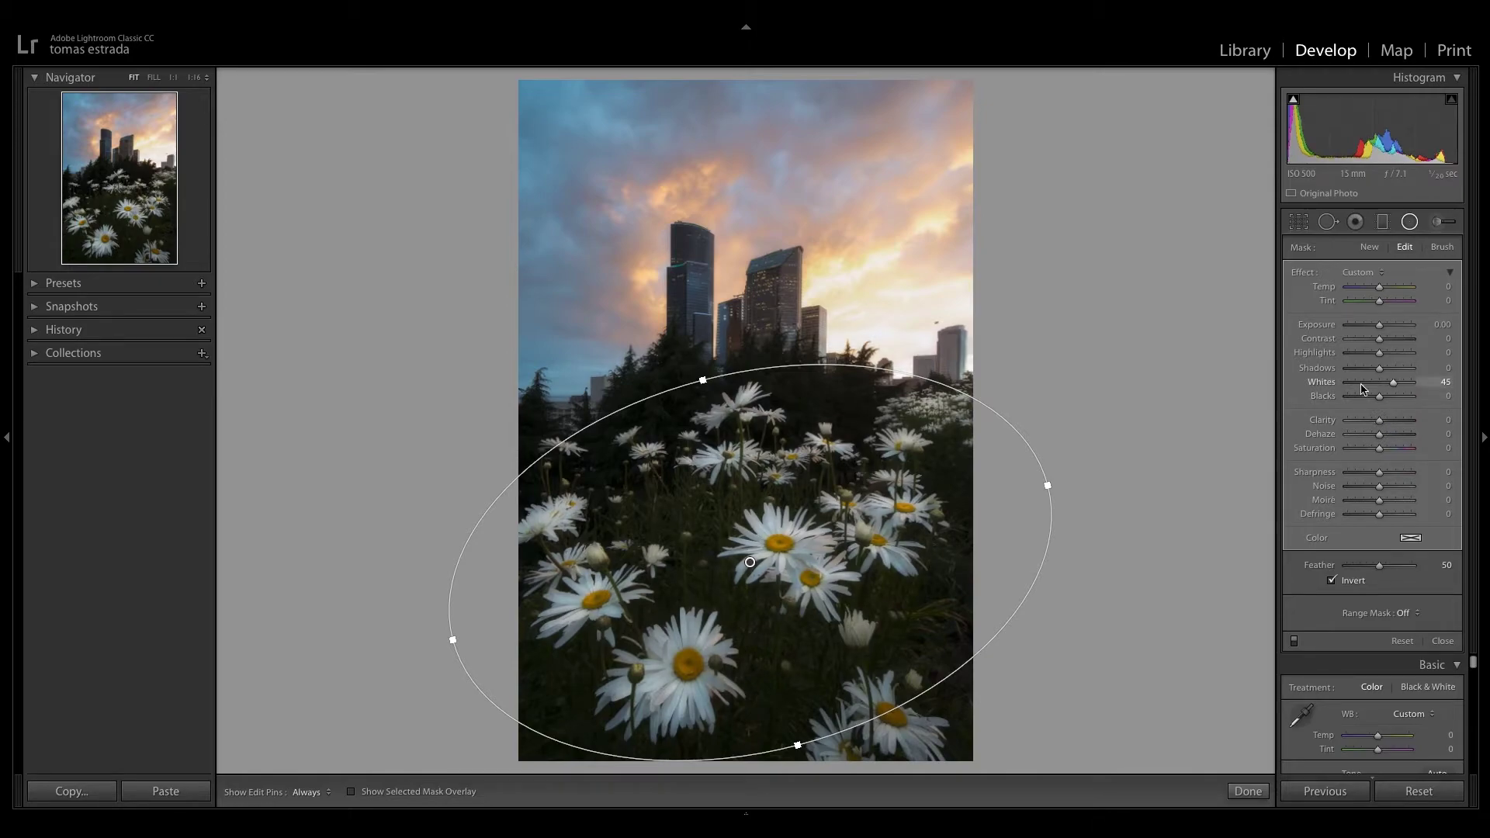
pyautogui.moveTo(1384, 375); pyautogui.dragTo(1389, 375)
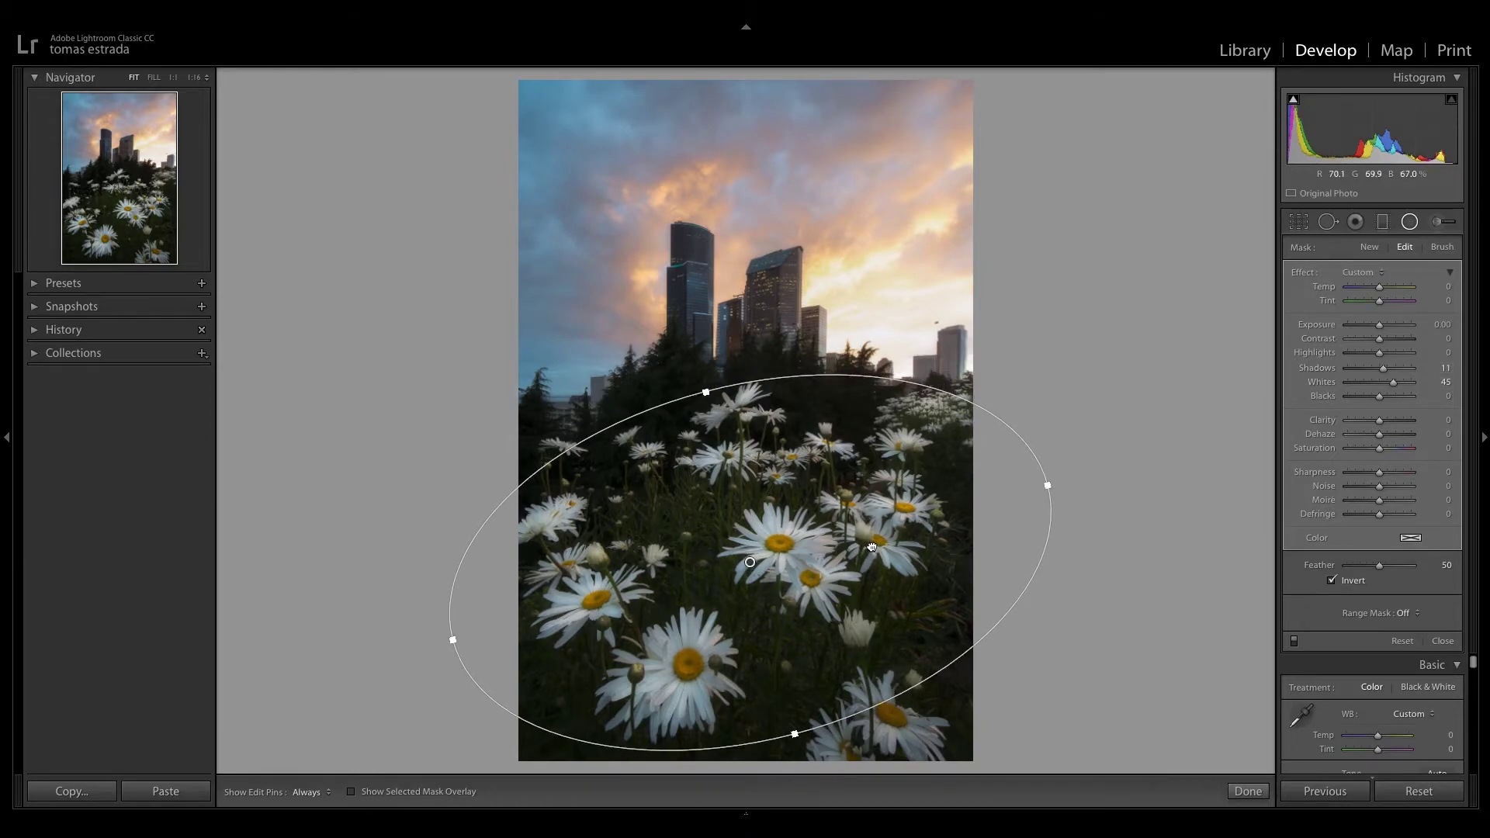
pyautogui.moveTo(811, 526); pyautogui.dragTo(756, 545)
pyautogui.moveTo(746, 546)
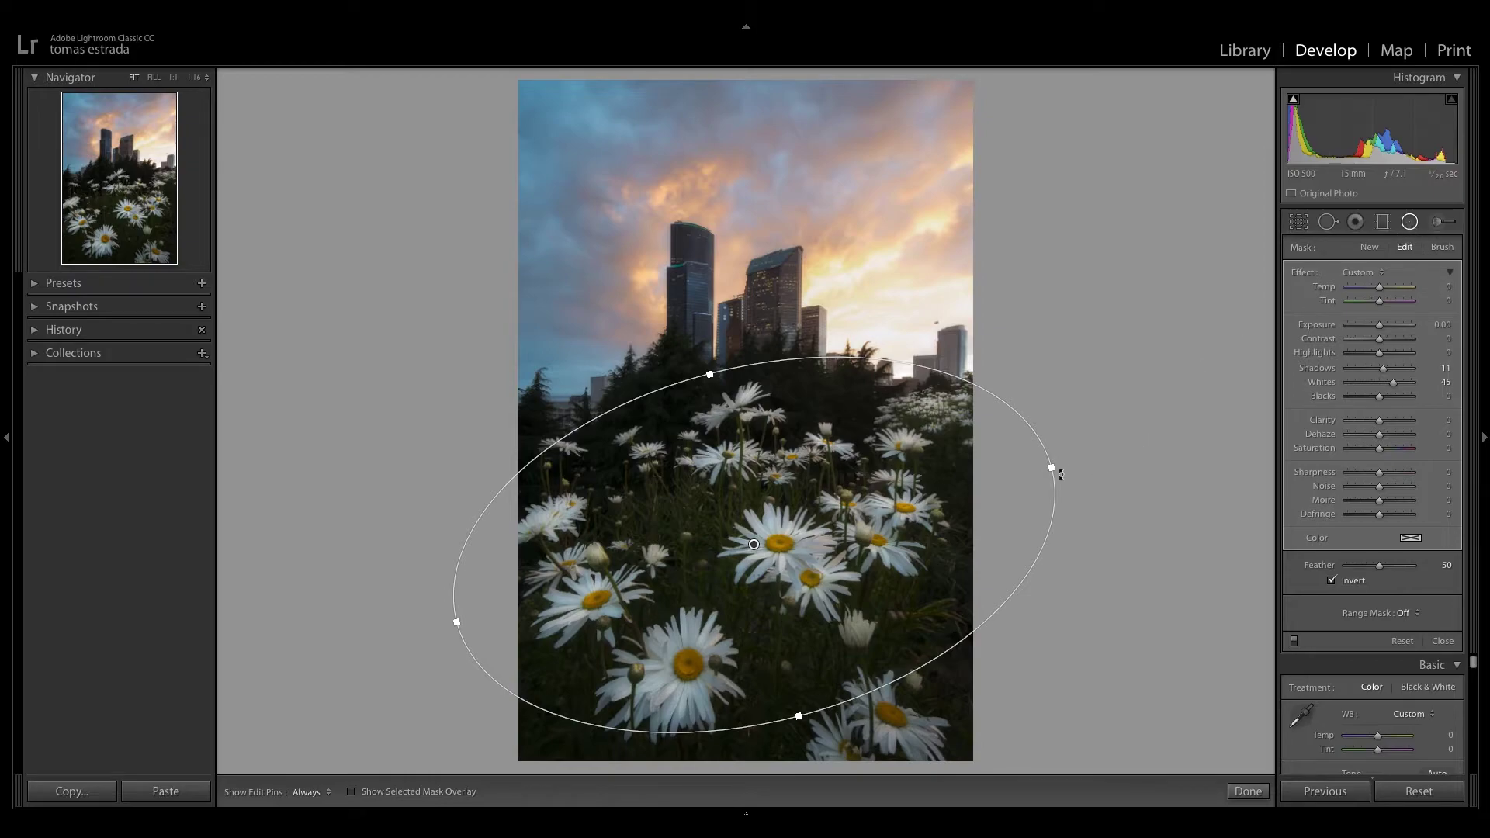
pyautogui.moveTo(1050, 467); pyautogui.dragTo(1064, 464)
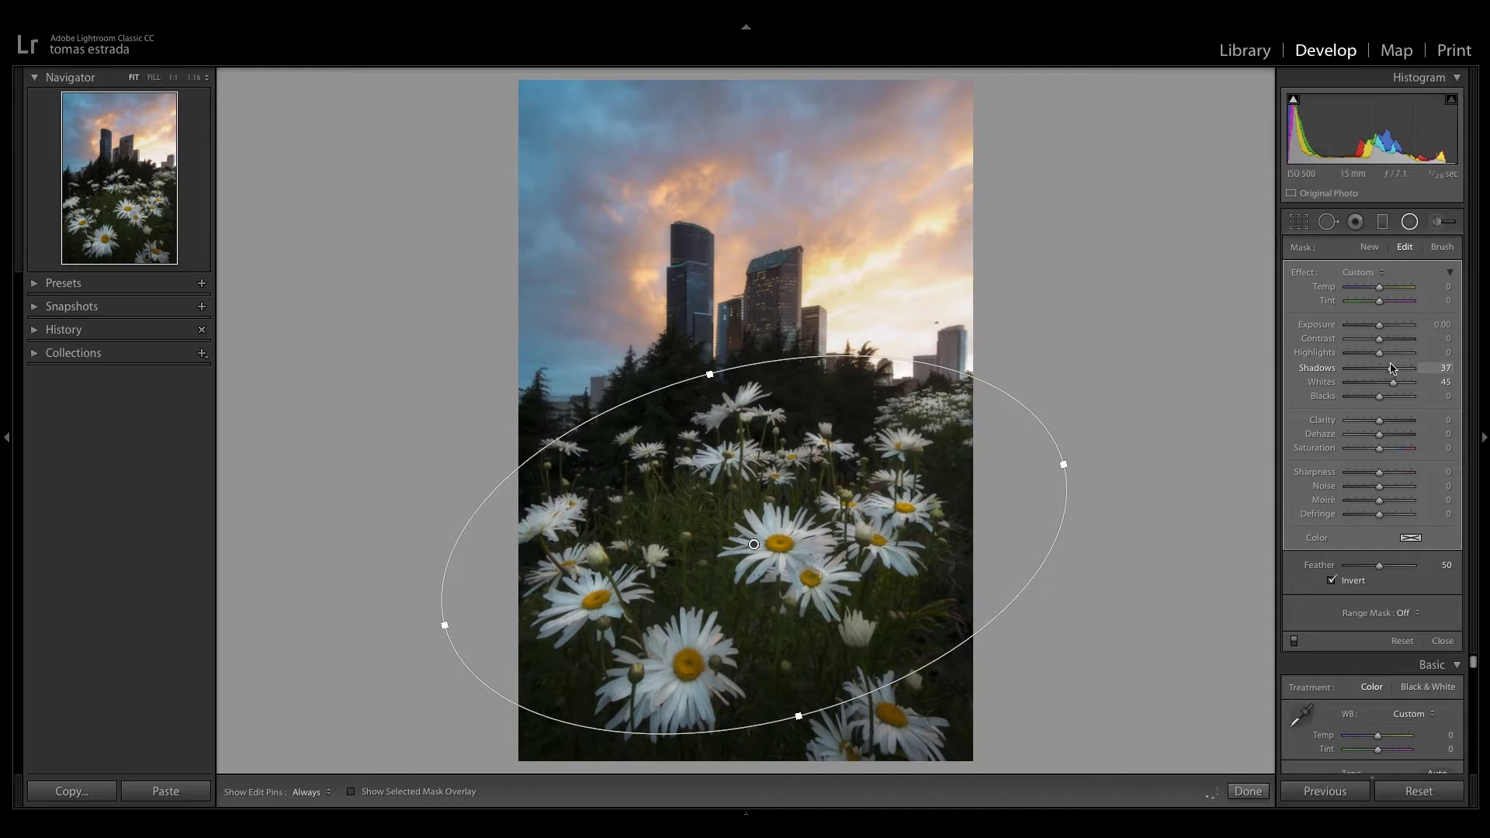
pyautogui.moveTo(1393, 368); pyautogui.dragTo(1383, 373)
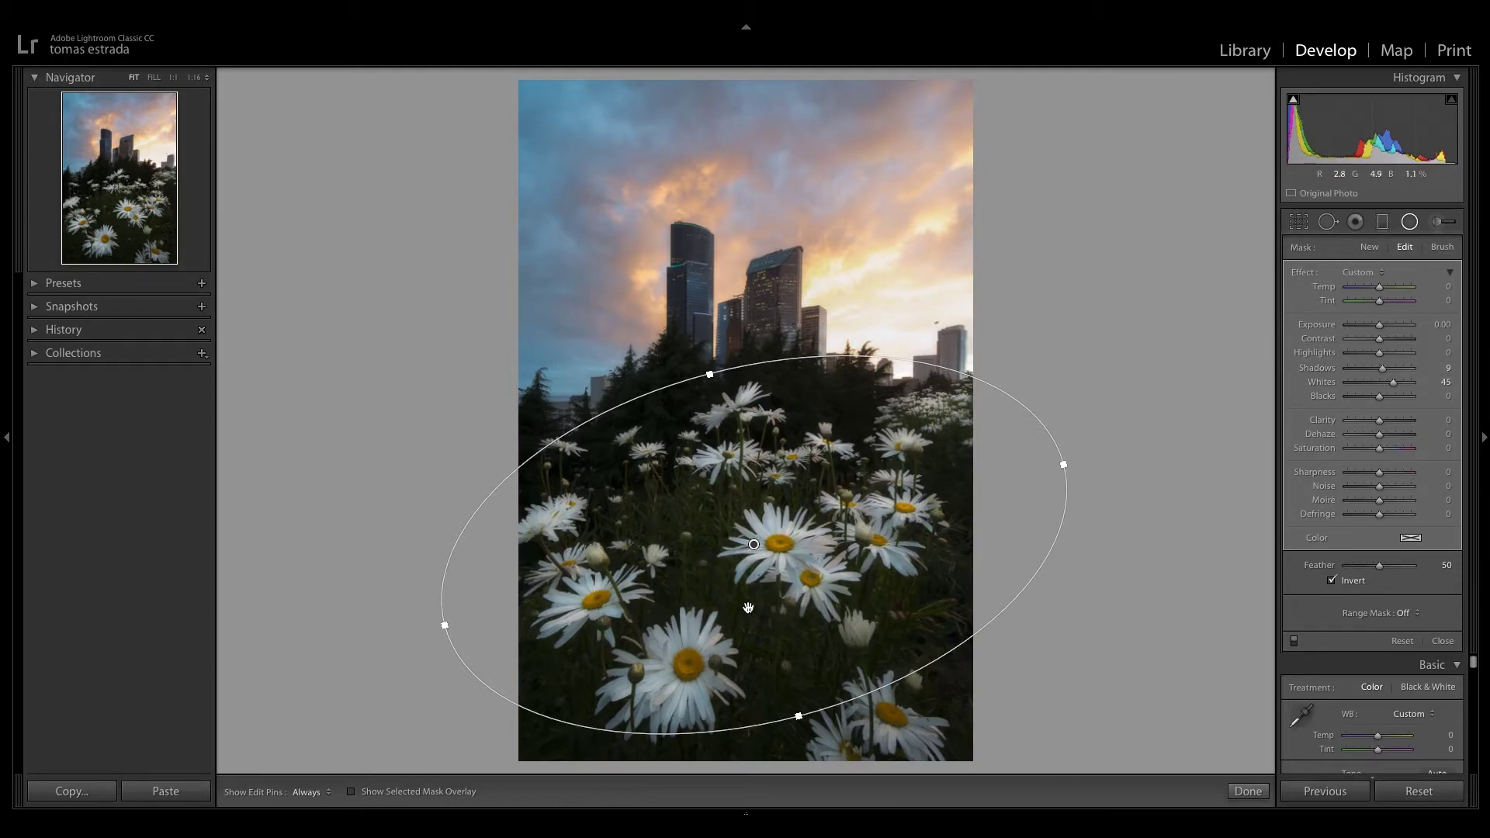
pyautogui.click(1411, 223)
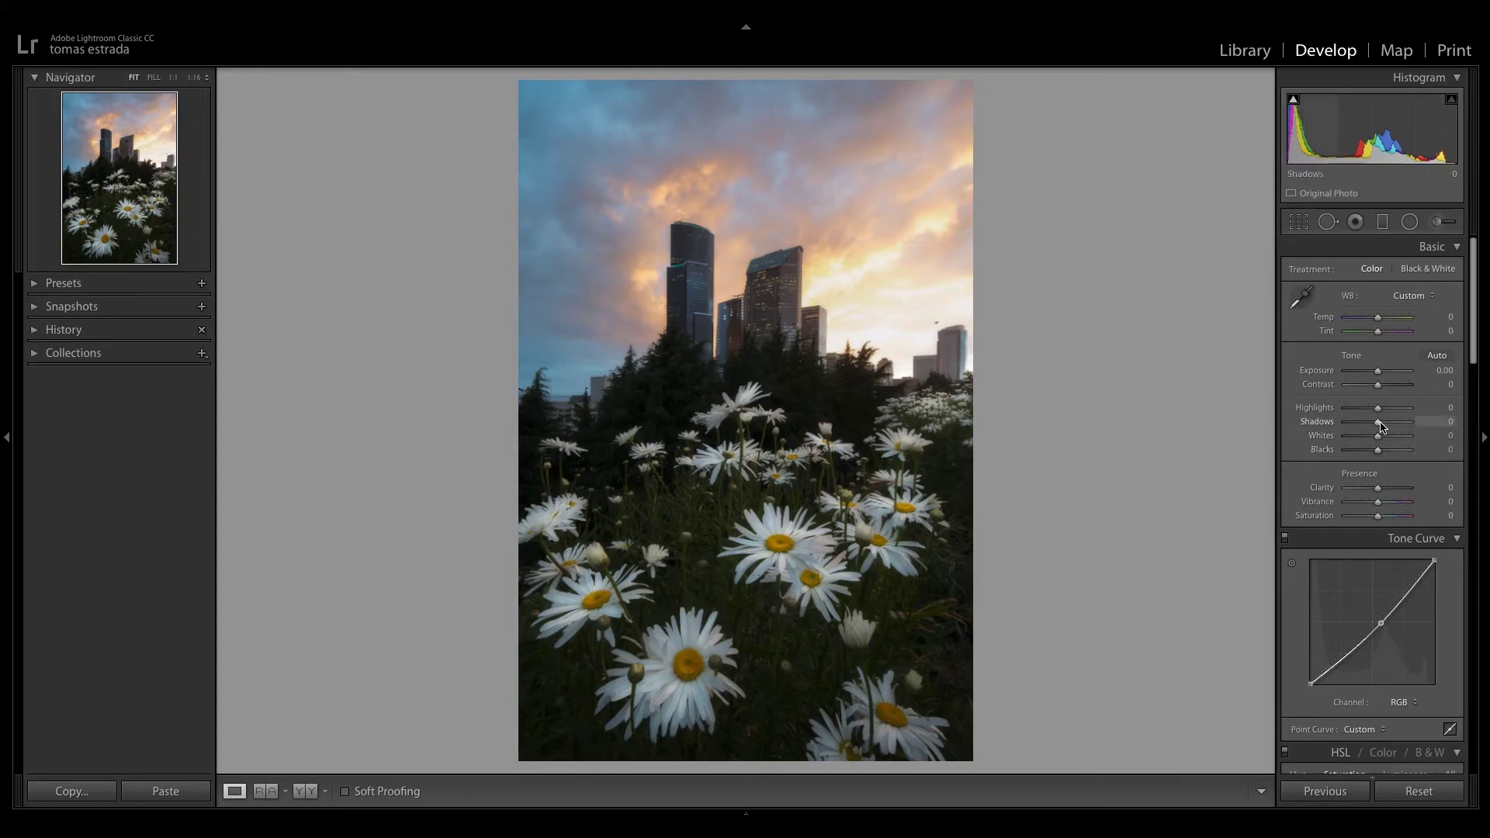
# Pull global Highlights down to −20 and set Shadows to −4
pyautogui.moveTo(1379, 410); pyautogui.dragTo(1371, 417)
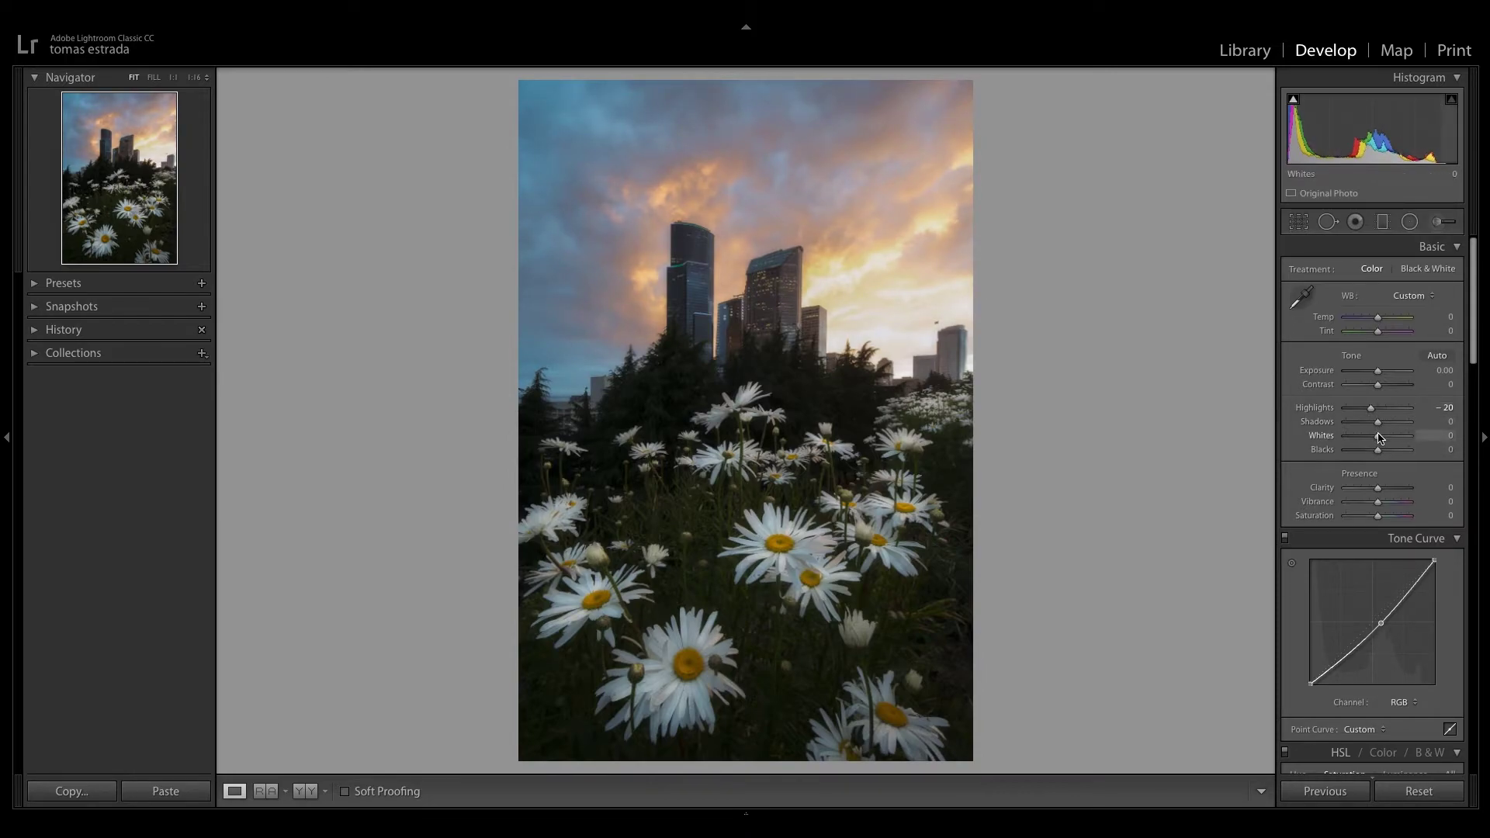
pyautogui.moveTo(1378, 421); pyautogui.dragTo(1375, 425)
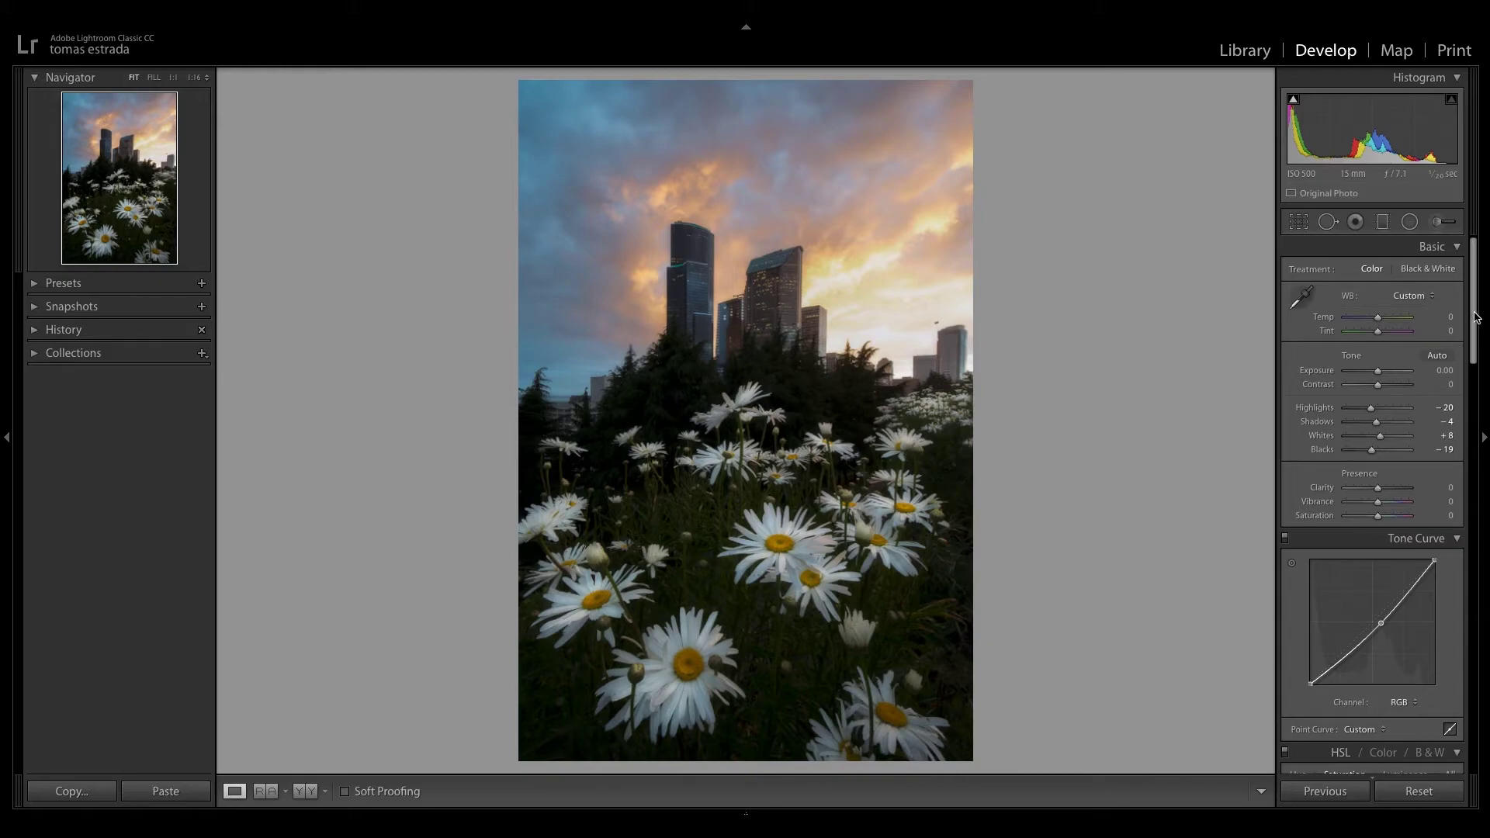
# In Camera Calibration, set Red Primary Hue to +13 and Blue Primary Hue to −19
pyautogui.scroll(-10, 1459, 388)
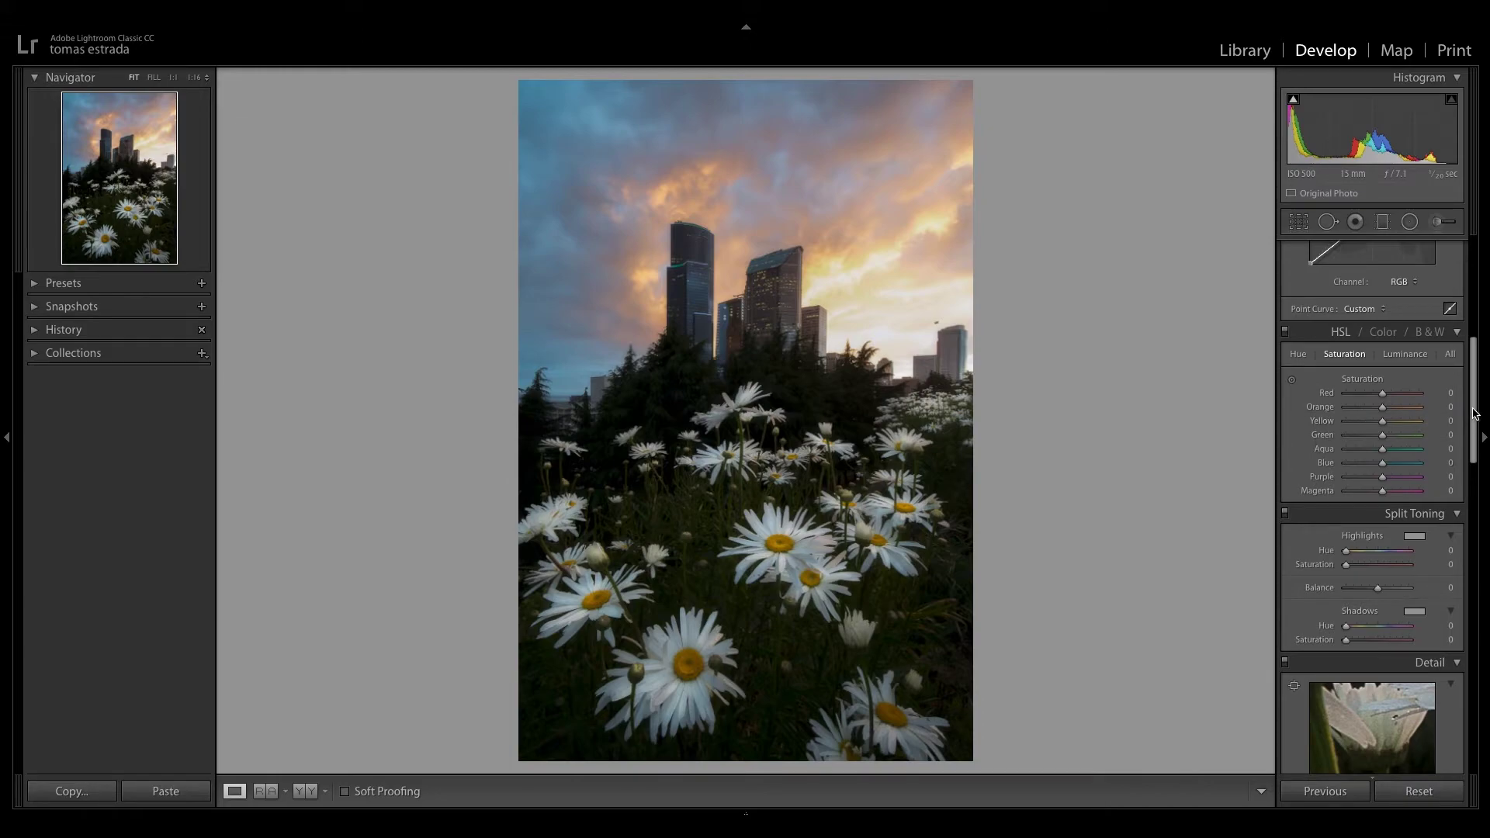
pyautogui.moveTo(1475, 413); pyautogui.dragTo(1469, 655)
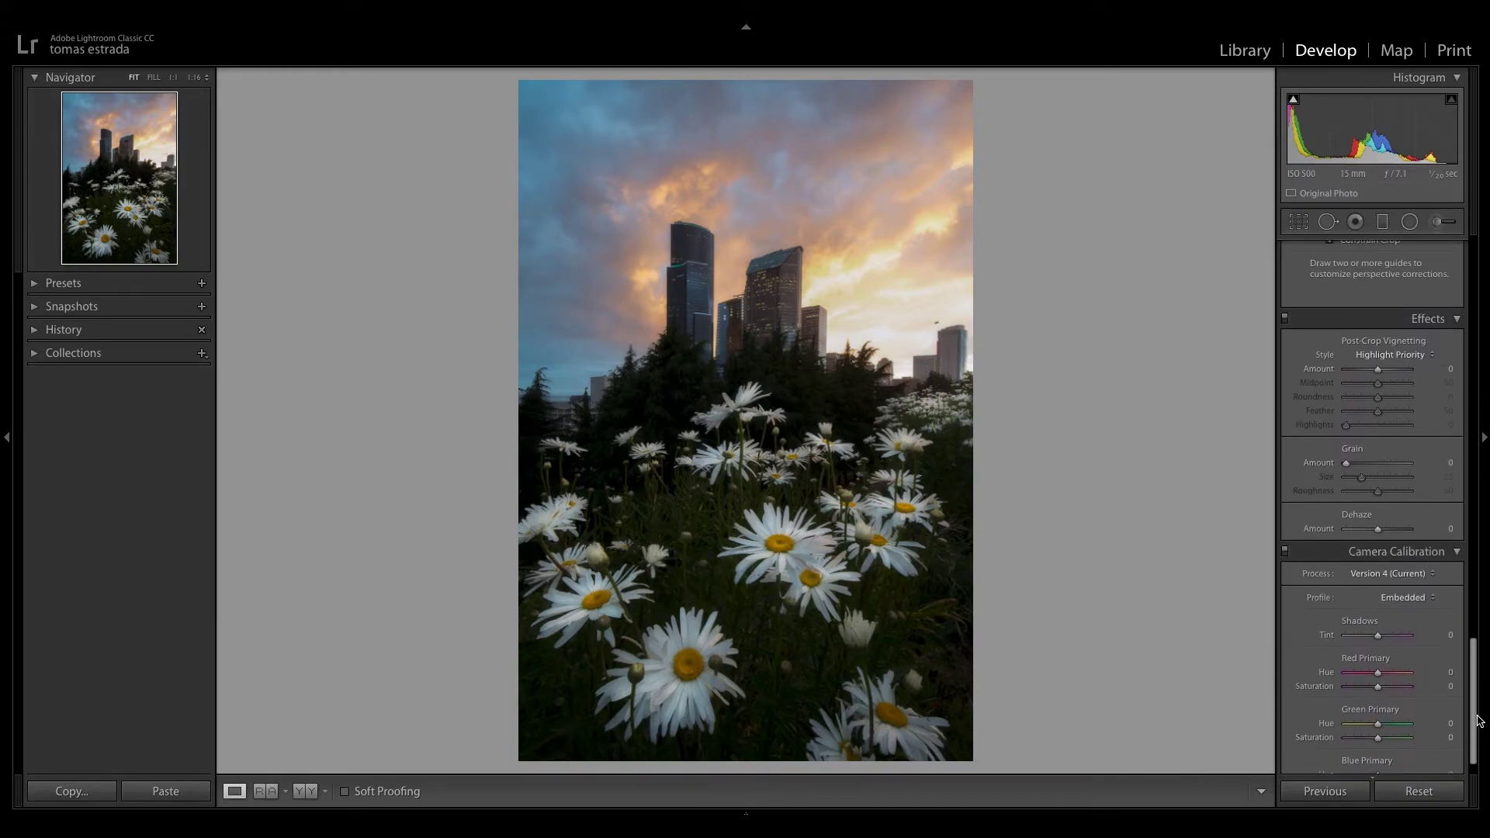
pyautogui.scroll(-1, 1478, 722)
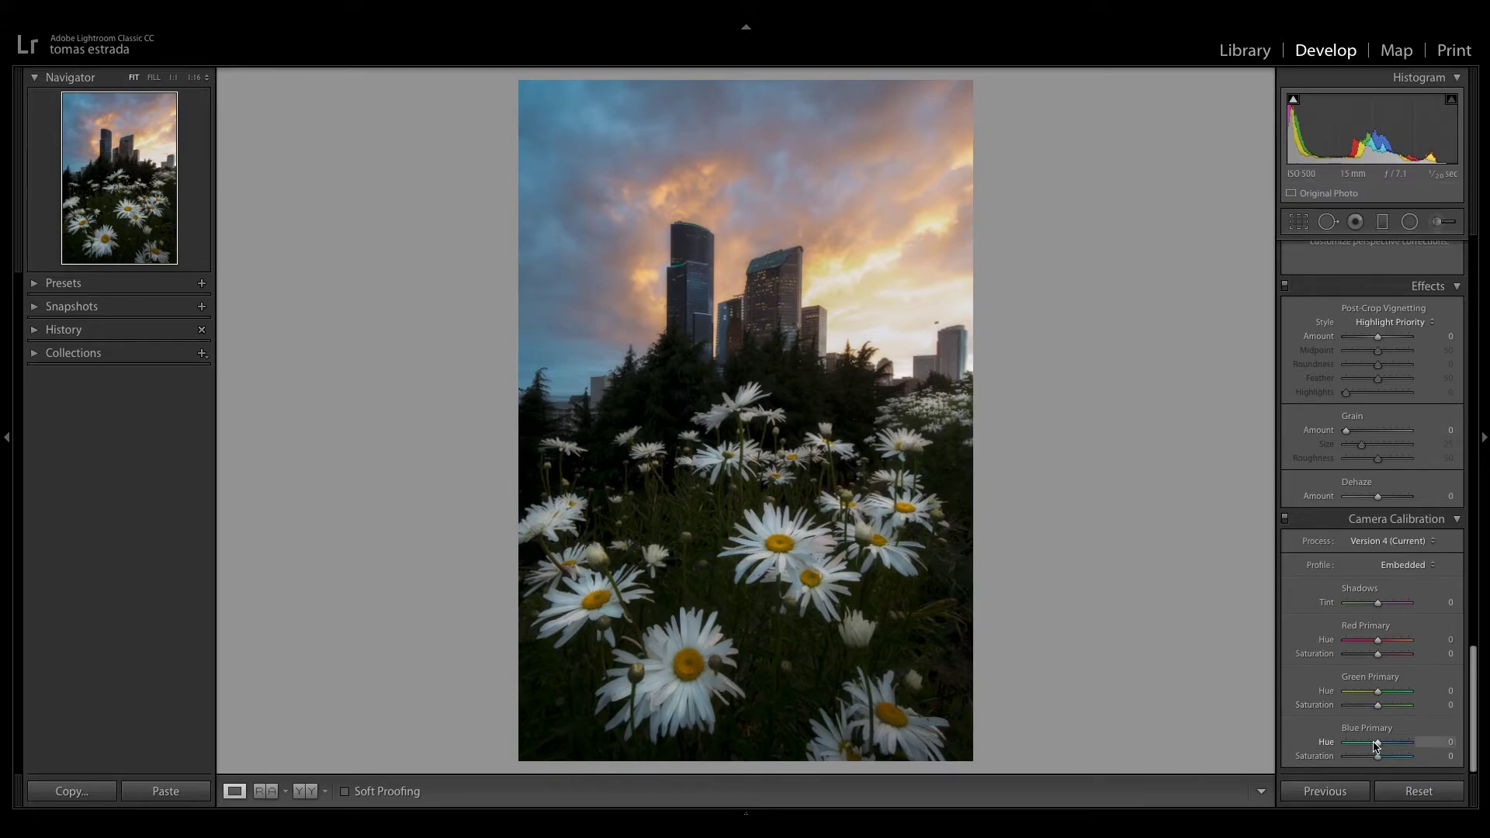
pyautogui.moveTo(1366, 743); pyautogui.dragTo(1368, 744)
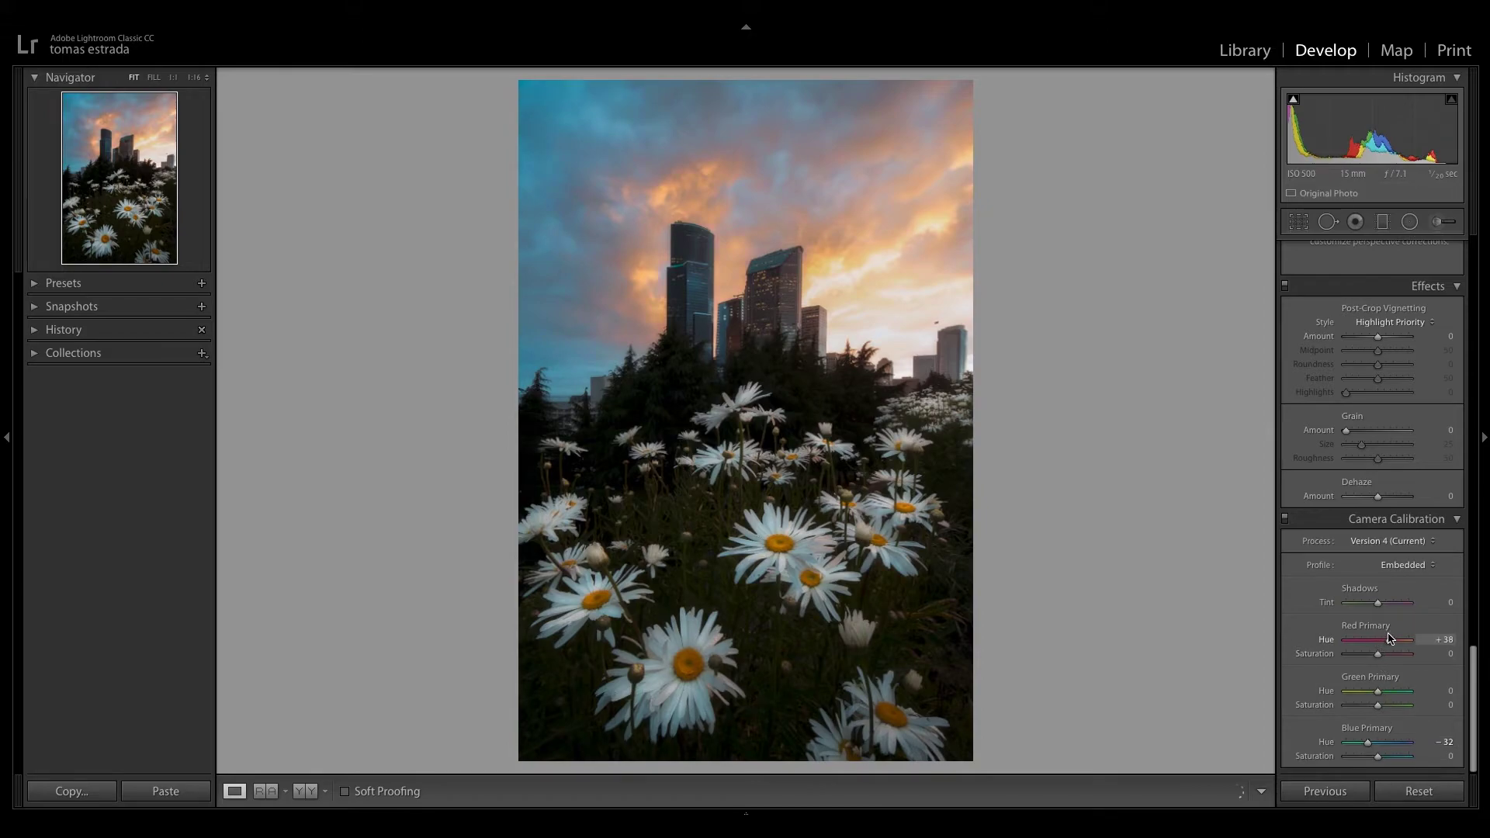
pyautogui.moveTo(1389, 638); pyautogui.dragTo(1390, 638)
pyautogui.moveTo(1368, 745); pyautogui.dragTo(1371, 746)
pyautogui.moveTo(1471, 683); pyautogui.dragTo(1462, 367)
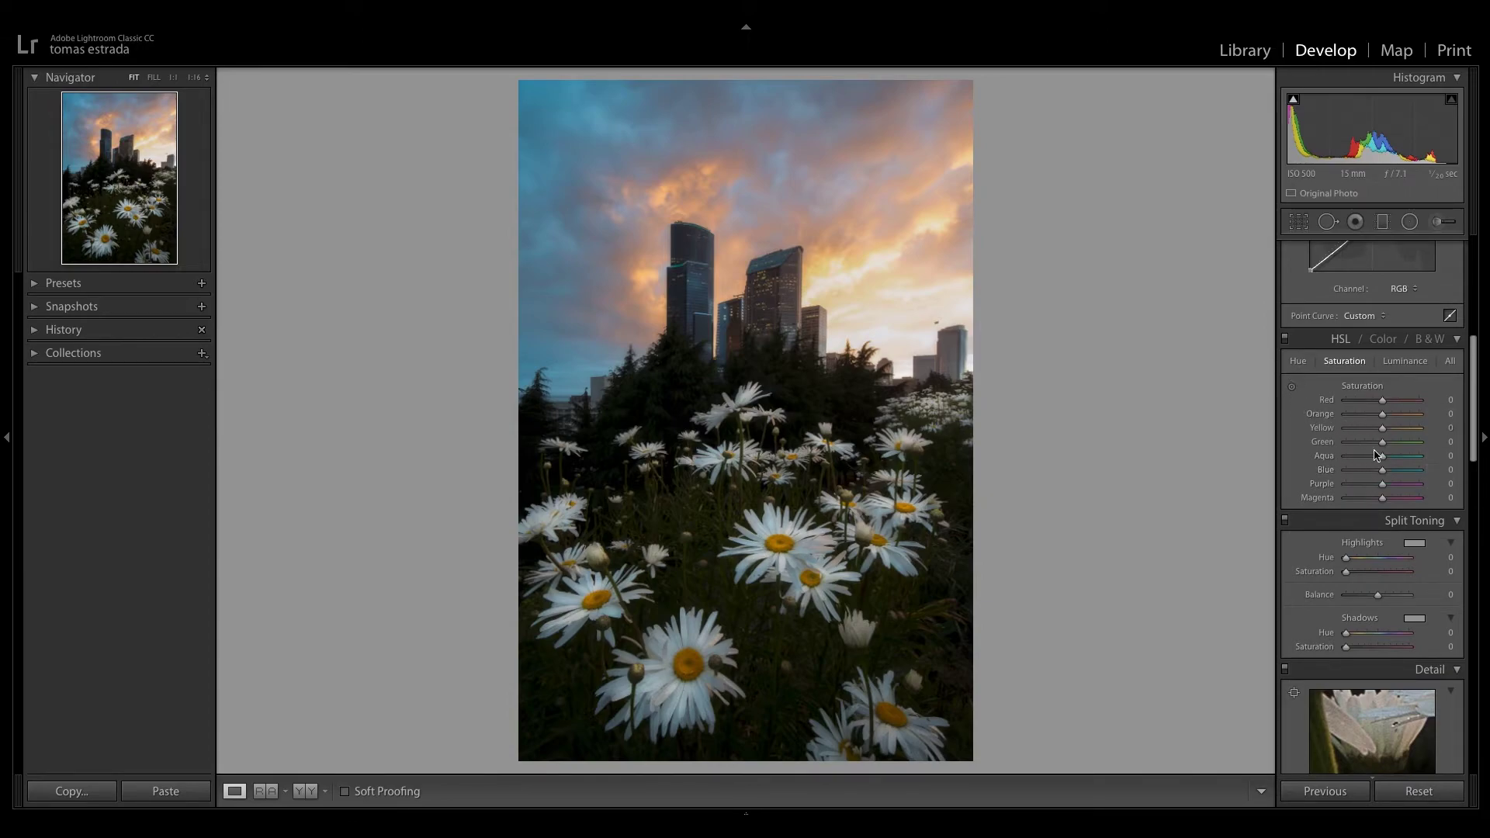
# Lower HSL Yellow saturation, then set hues to Orange −15, Yellow −19 and Blue +15
pyautogui.moveTo(1382, 428); pyautogui.dragTo(1379, 473)
pyautogui.hotkey('ctrl', 'alt', 'shift', 'h')
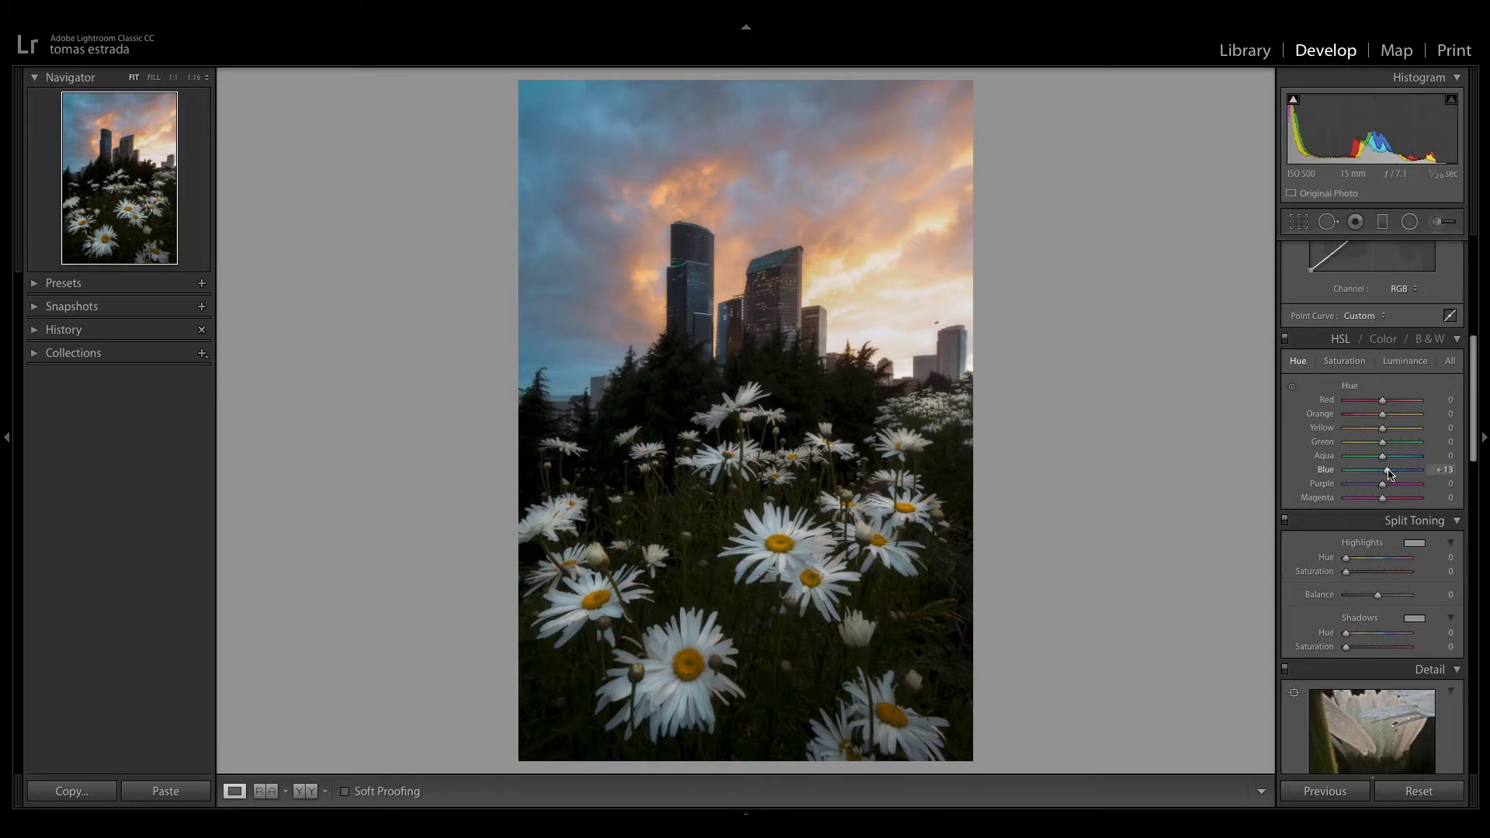
pyautogui.moveTo(1382, 471); pyautogui.dragTo(1388, 474)
pyautogui.moveTo(1382, 434)
pyautogui.mouseDown()
pyautogui.moveTo(1369, 435)
pyautogui.moveTo(1377, 414)
pyautogui.mouseUp()
# Widen, lower and heighten the daisy radial ellipse, raise its Whites to +65, and close editing
pyautogui.moveTo(1477, 432); pyautogui.dragTo(1473, 349)
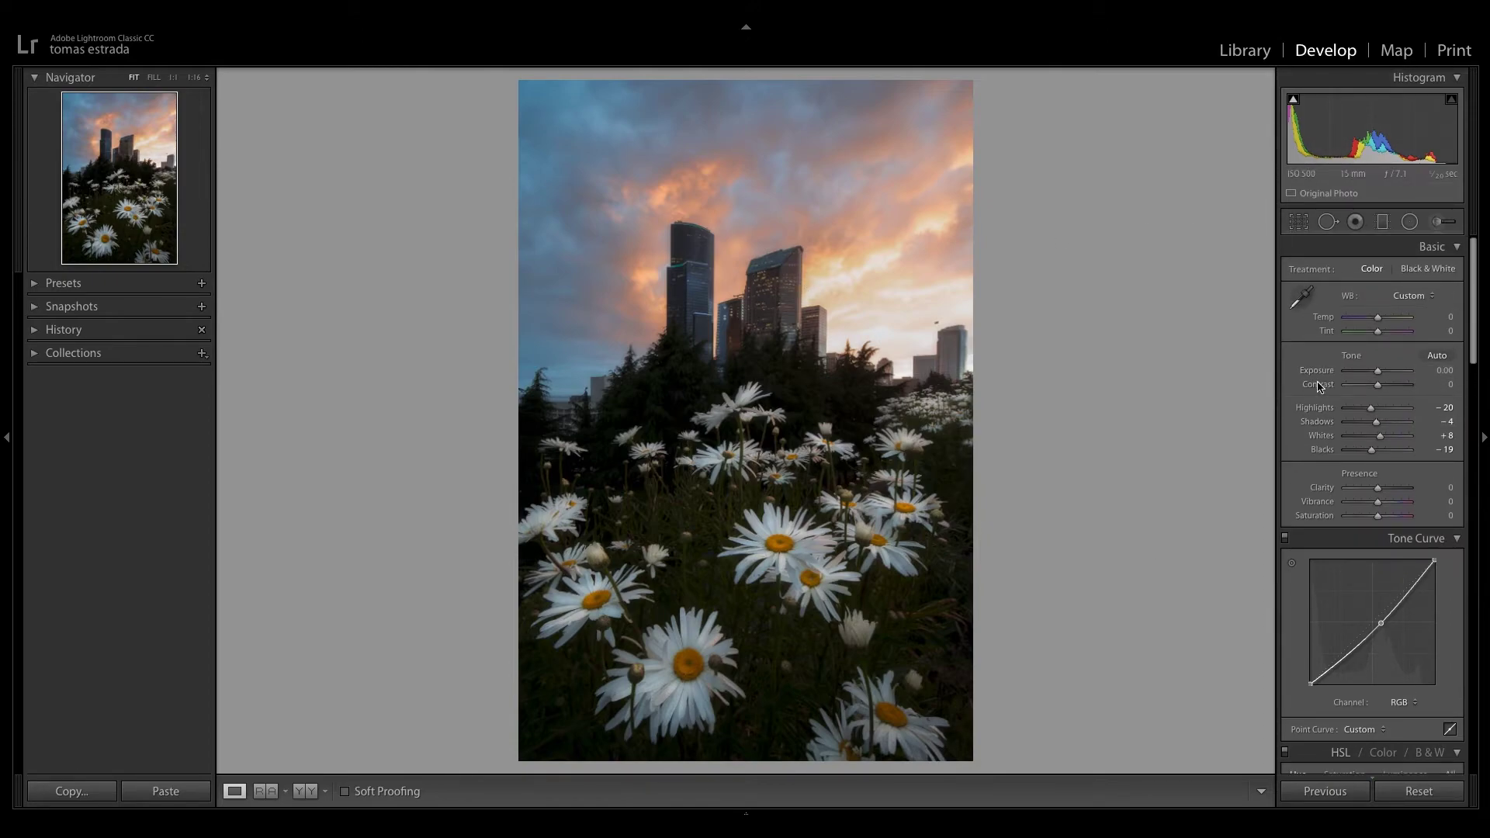
pyautogui.click(1410, 222)
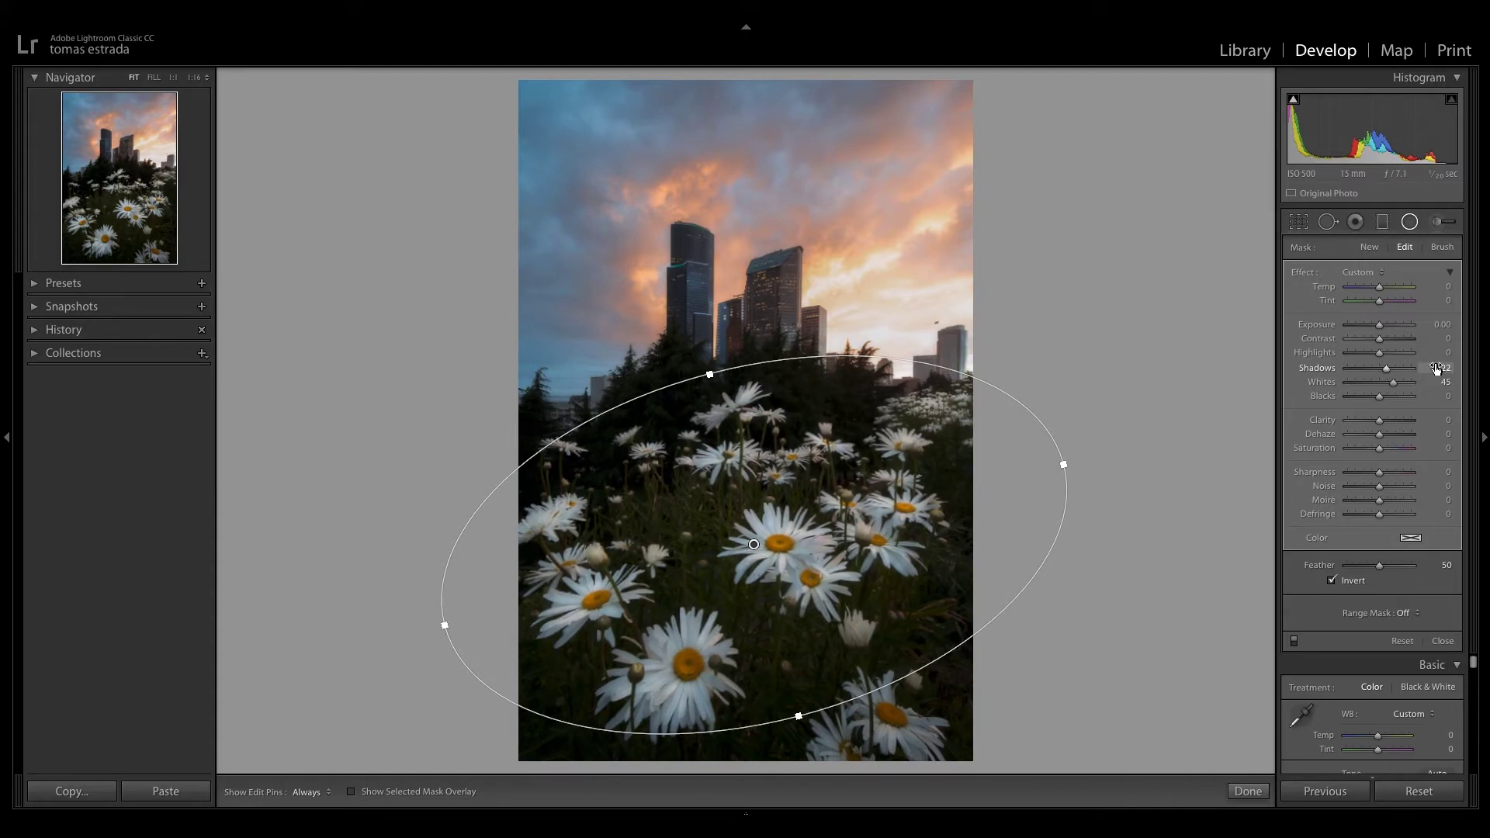
pyautogui.moveTo(445, 625); pyautogui.dragTo(418, 630)
pyautogui.moveTo(736, 601); pyautogui.dragTo(739, 620)
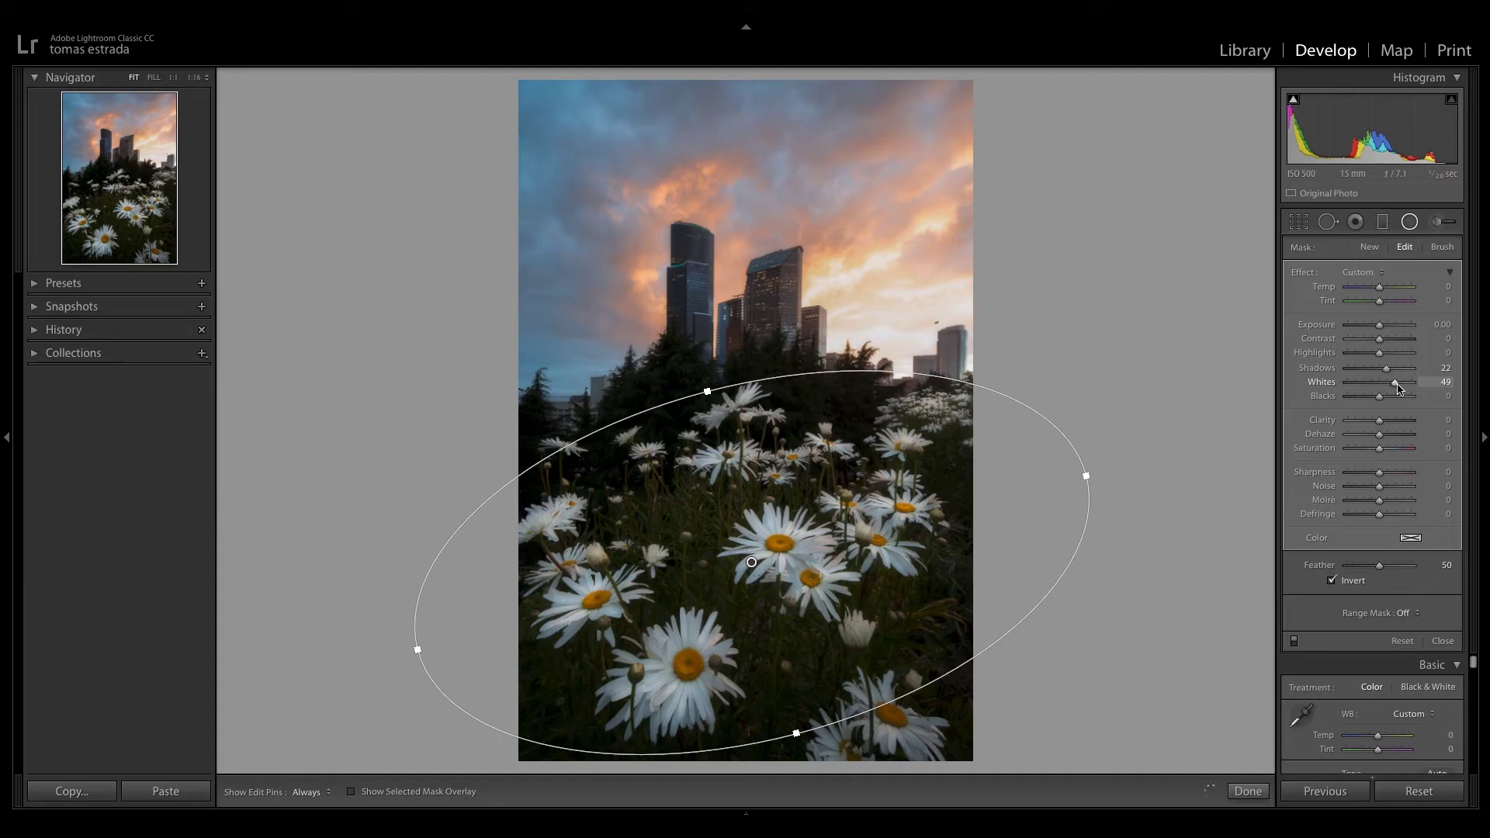
pyautogui.moveTo(1399, 388); pyautogui.dragTo(1404, 388)
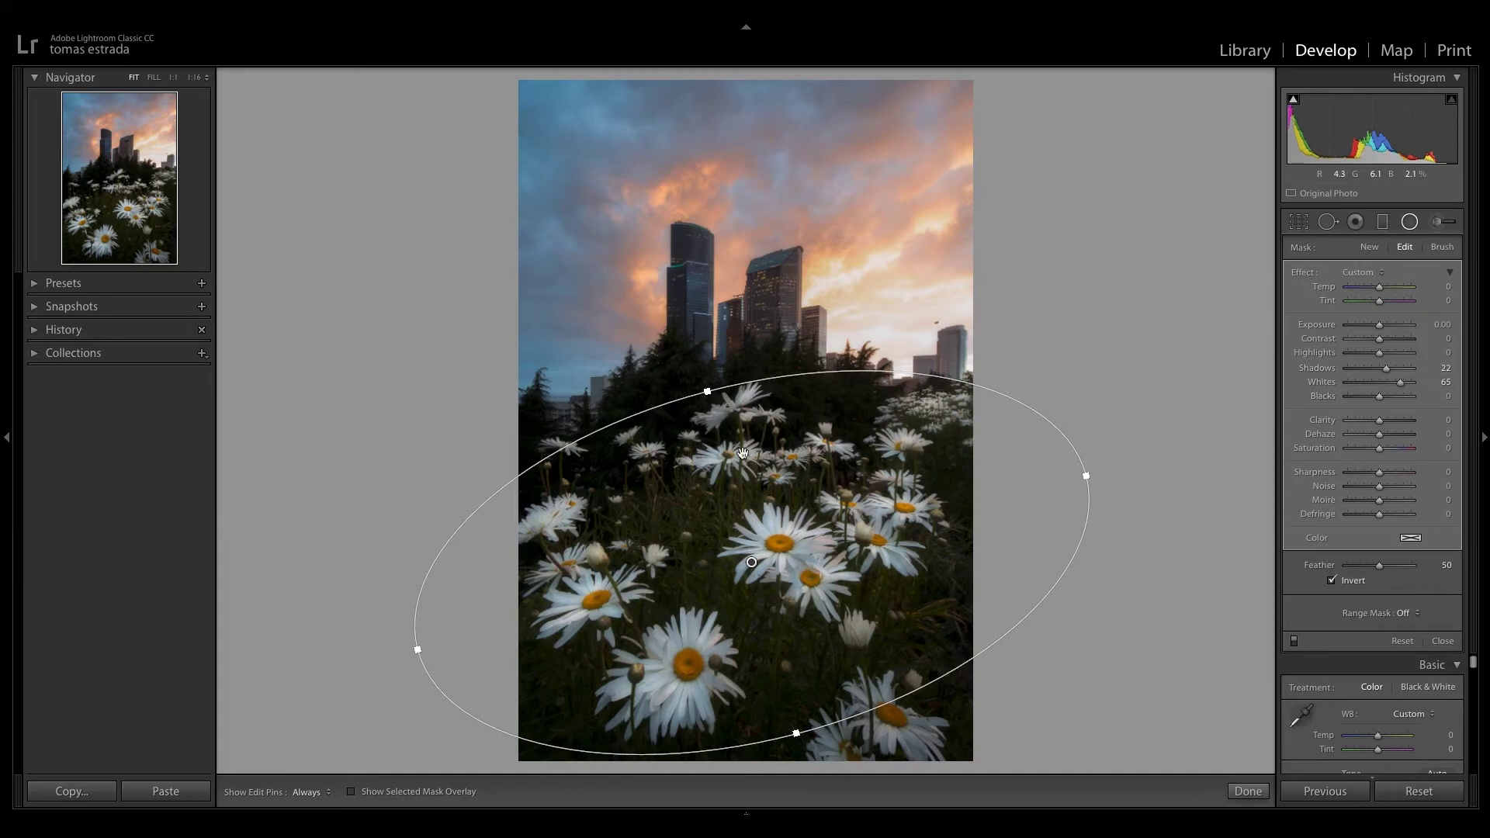
pyautogui.moveTo(707, 391); pyautogui.dragTo(700, 370)
pyautogui.click(1409, 223)
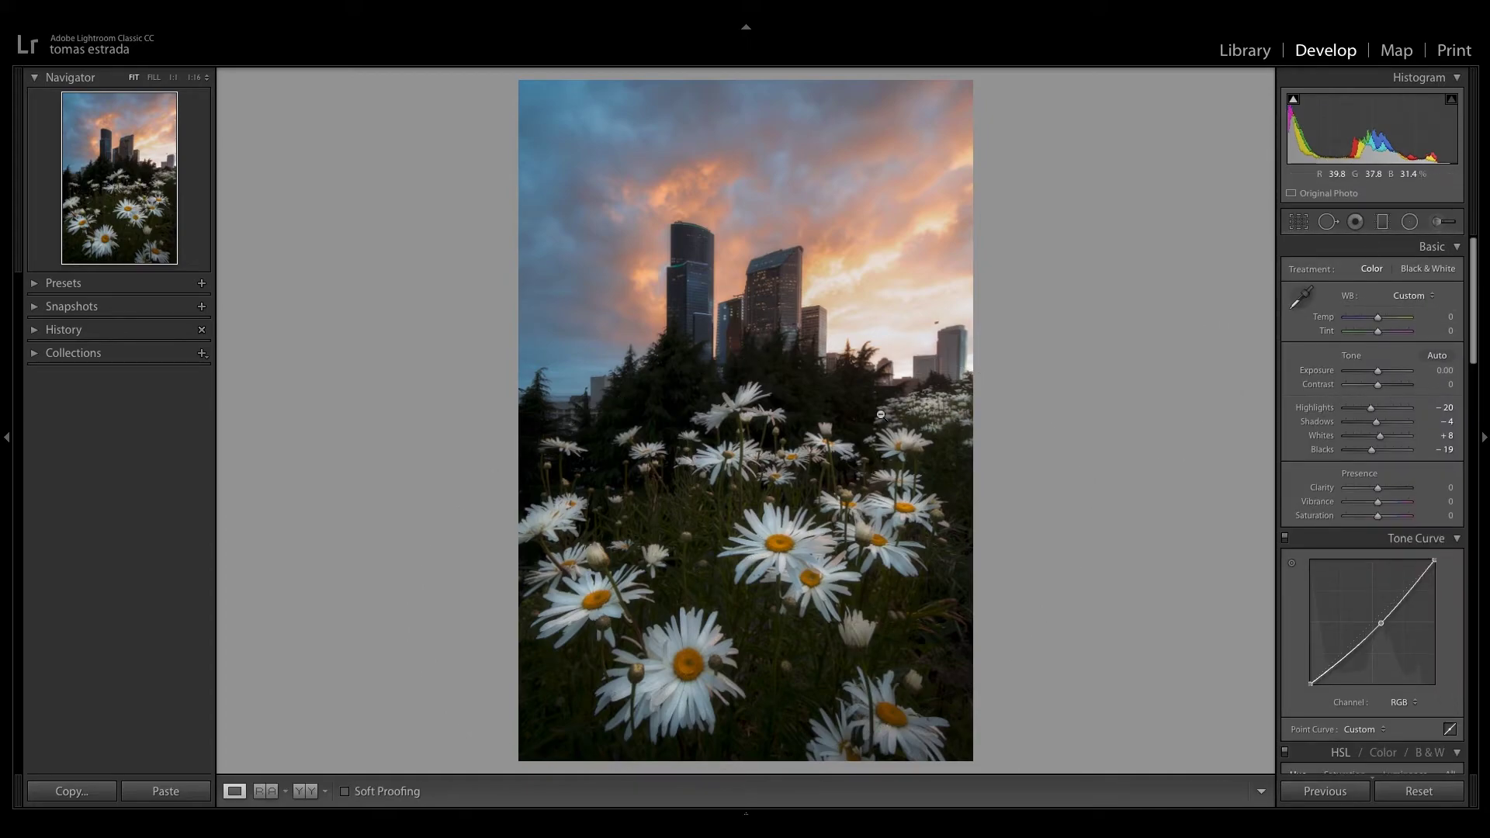
# Draw a new radial filter over the skyline glow with Exposure +0.43
pyautogui.click(1404, 228)
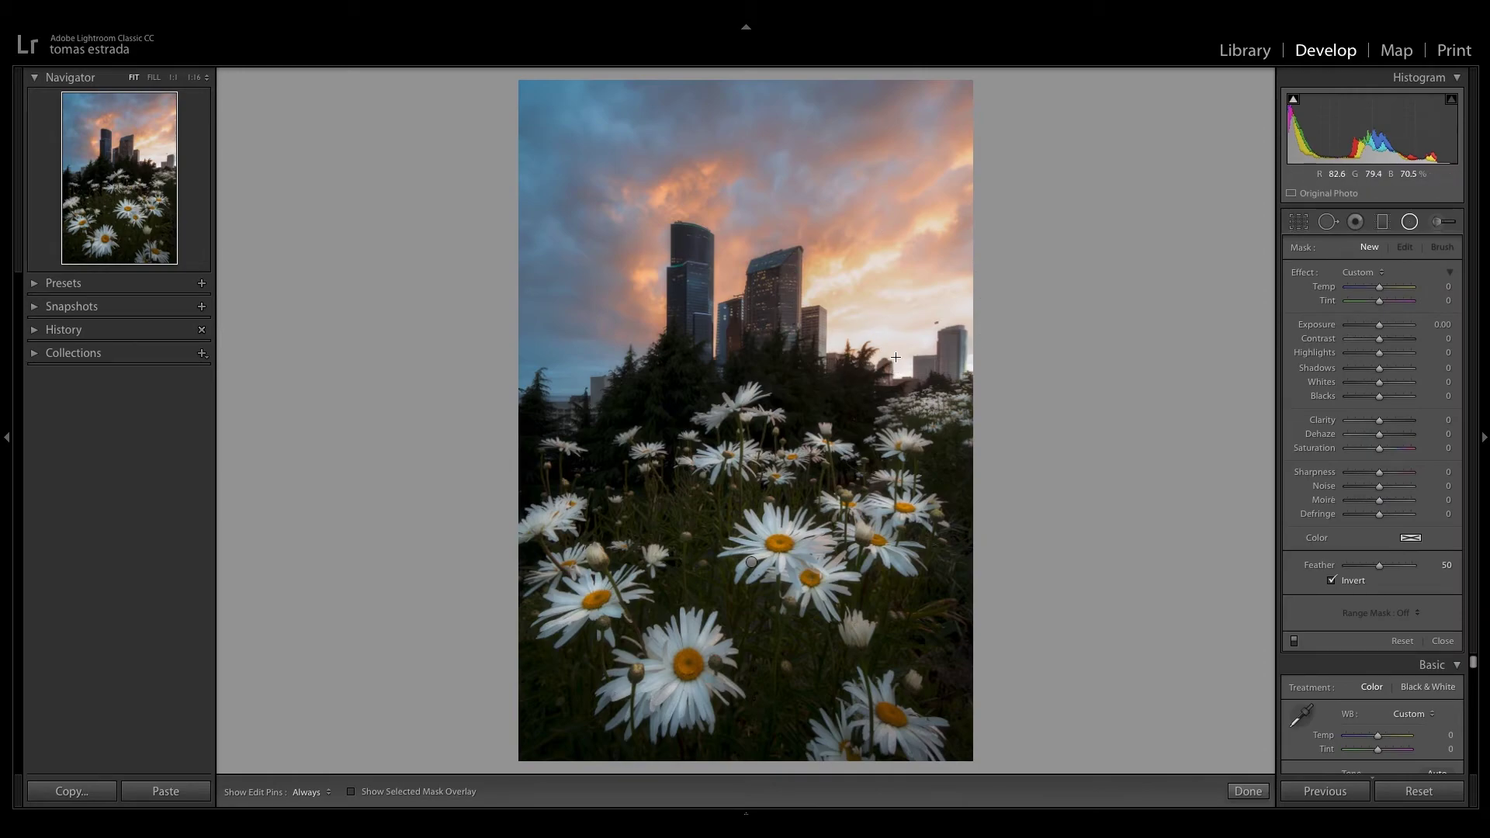
pyautogui.moveTo(872, 347)
pyautogui.mouseDown()
pyautogui.moveTo(1047, 441)
pyautogui.moveTo(874, 344)
pyautogui.moveTo(883, 334)
pyautogui.mouseUp()
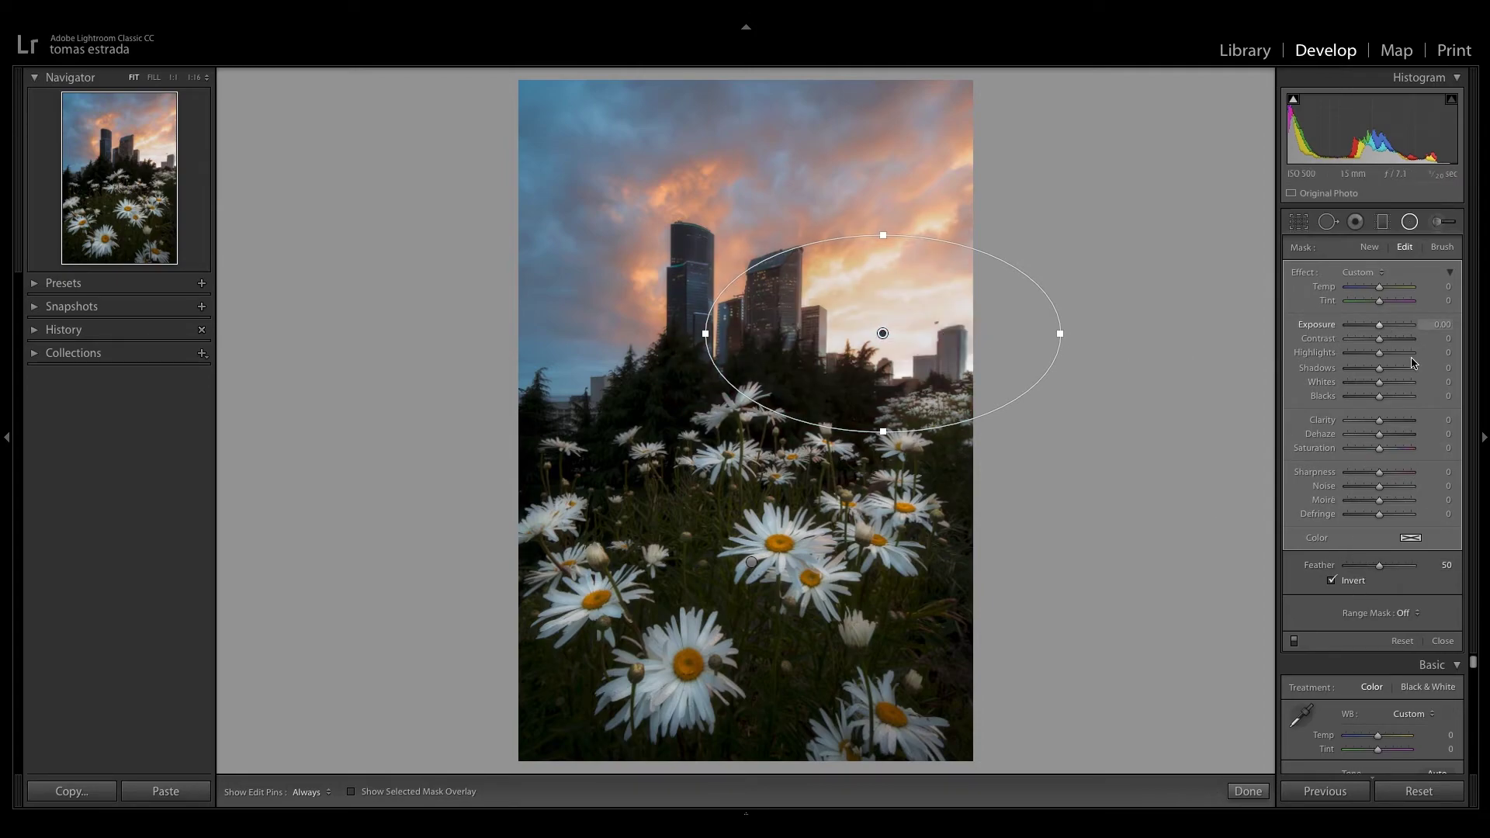
pyautogui.moveTo(1425, 328); pyautogui.dragTo(1478, 328)
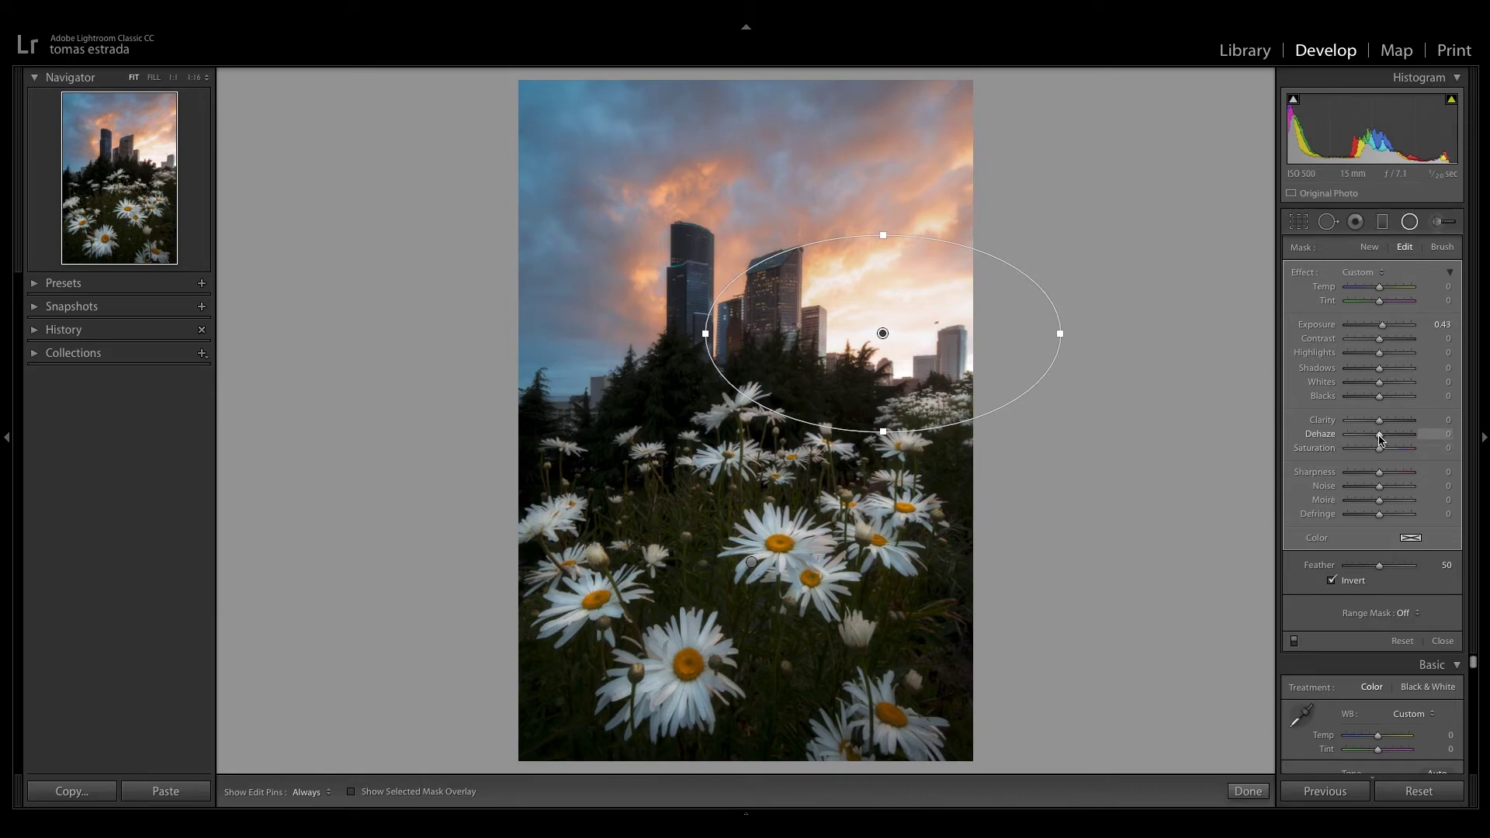
# Set the skyline filter's Dehaze to −8 and flatten its oval, shifting it slightly down-right
pyautogui.moveTo(1379, 438); pyautogui.dragTo(1376, 438)
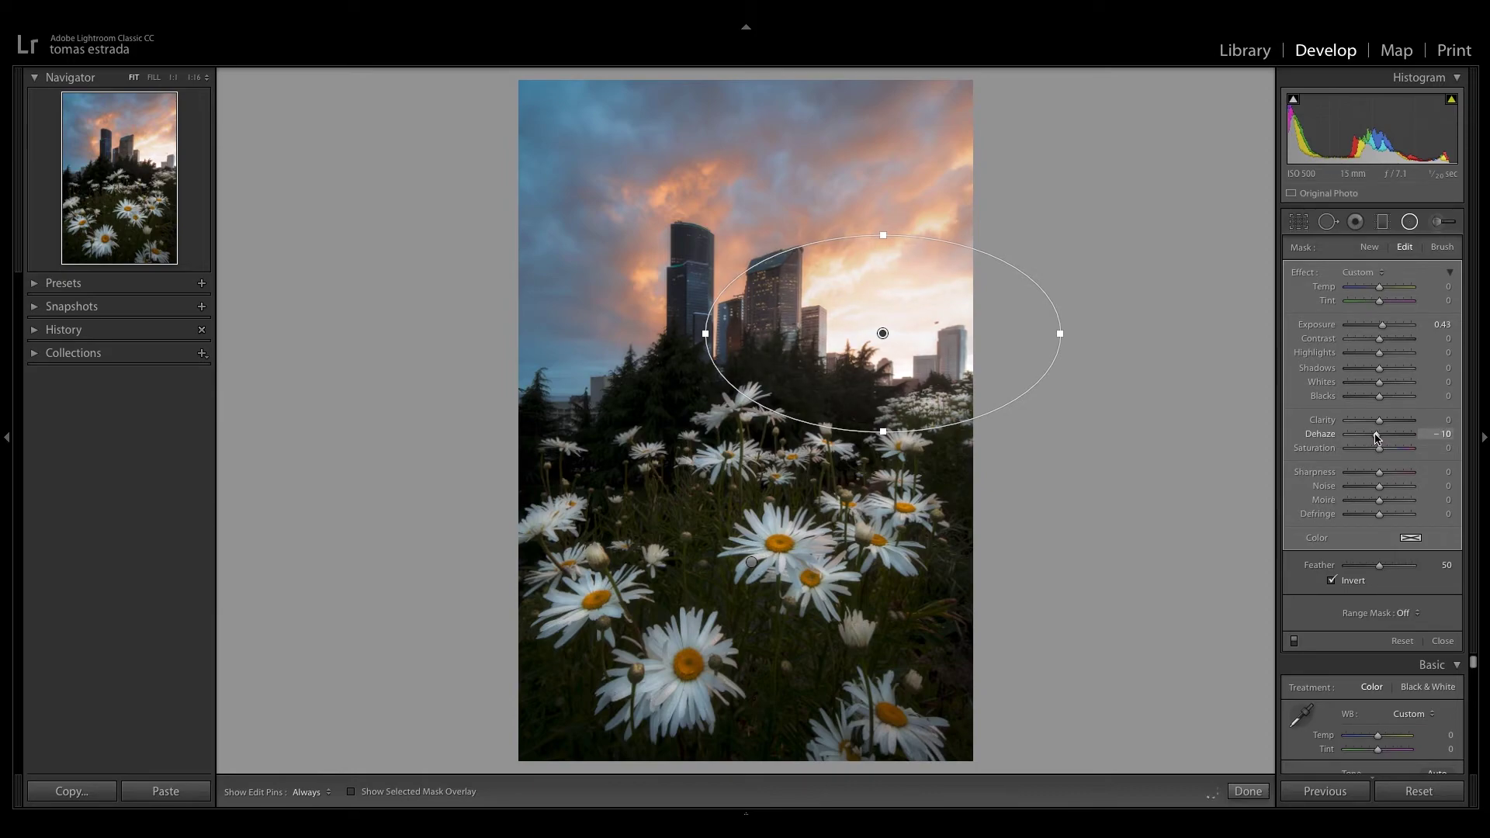
pyautogui.moveTo(1376, 438); pyautogui.dragTo(1376, 439)
pyautogui.moveTo(929, 384)
pyautogui.mouseDown()
pyautogui.moveTo(949, 396)
pyautogui.moveTo(929, 394)
pyautogui.mouseUp()
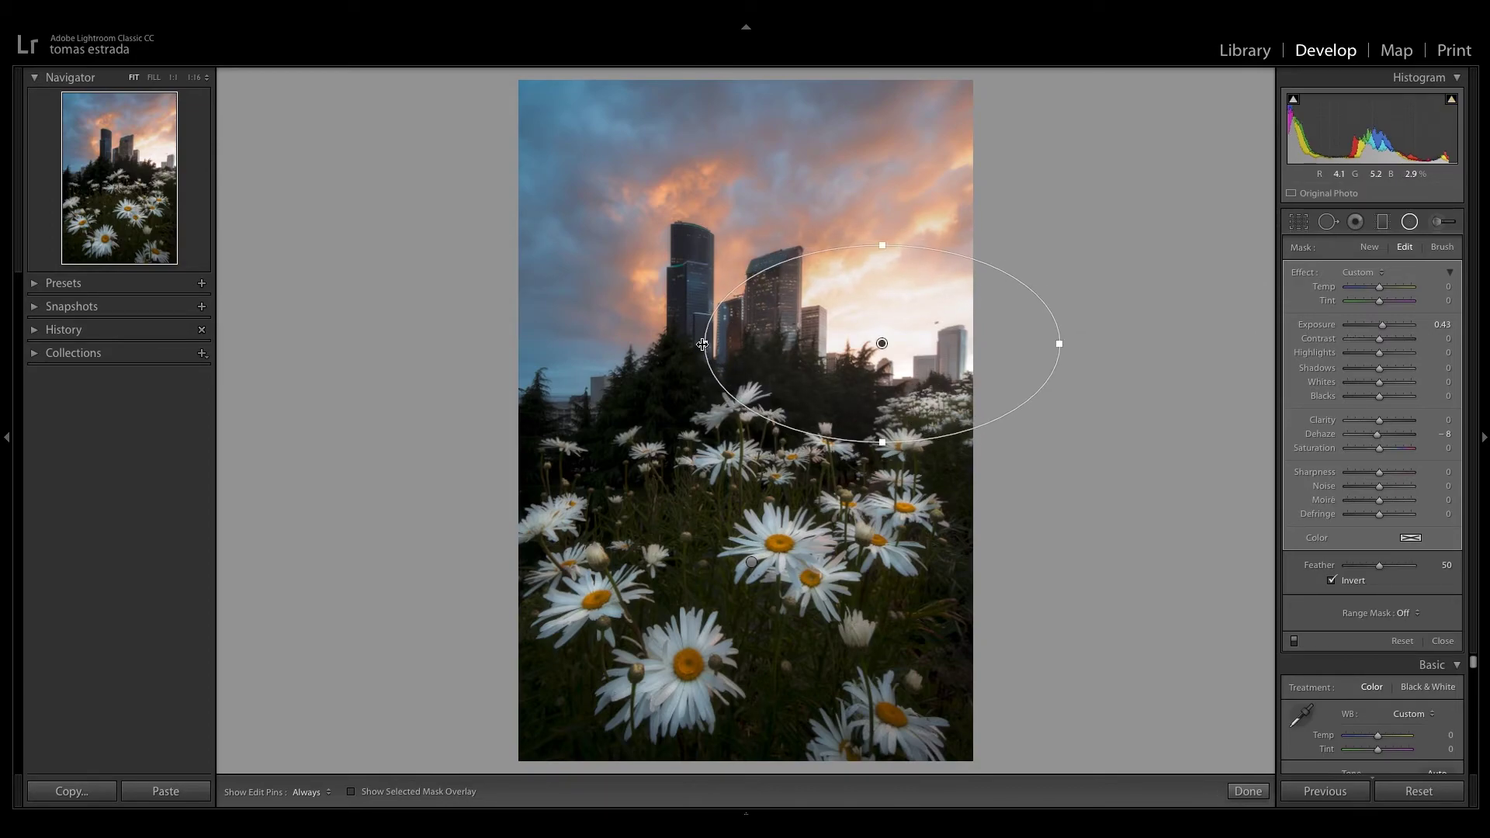
pyautogui.moveTo(702, 344); pyautogui.dragTo(698, 341)
pyautogui.moveTo(887, 246); pyautogui.dragTo(887, 251)
pyautogui.moveTo(981, 393); pyautogui.dragTo(985, 385)
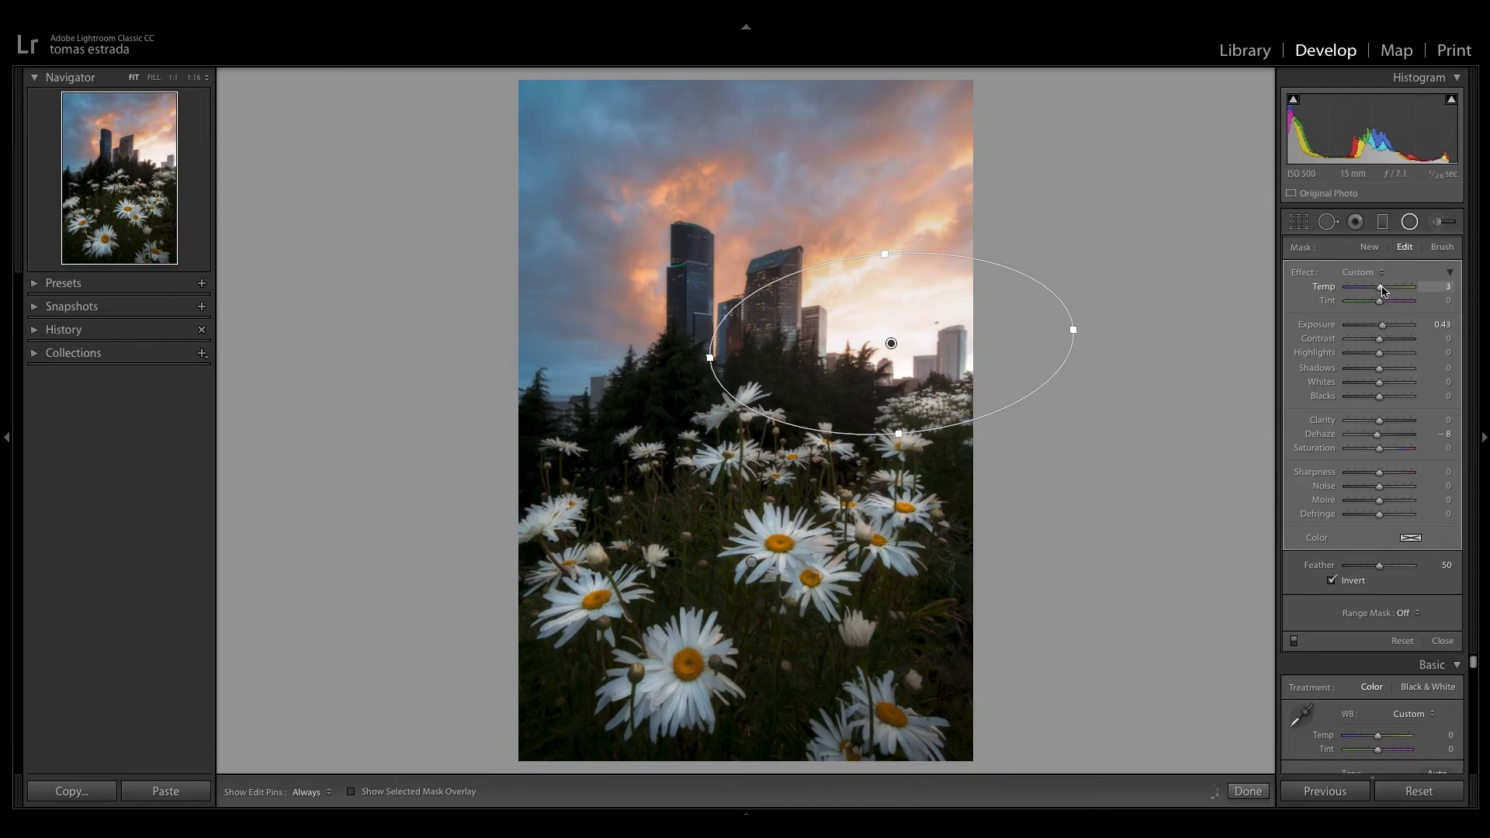
# Set the skyline filter's Temp to 12 and Blacks to −12, shrinking the oval and shifting it up-left
pyautogui.moveTo(1387, 290); pyautogui.dragTo(1383, 289)
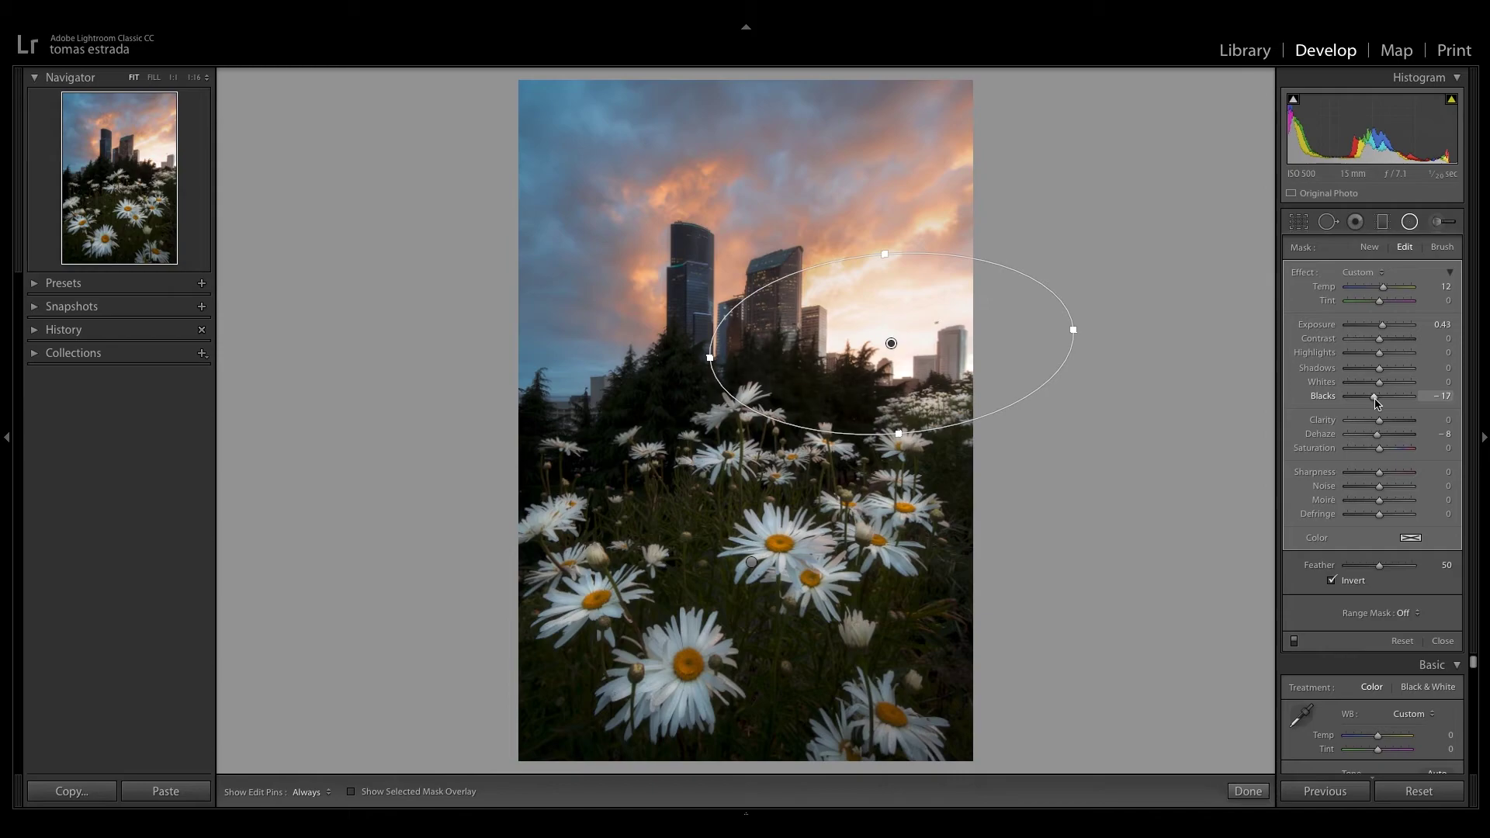
pyautogui.moveTo(1376, 401); pyautogui.dragTo(1377, 401)
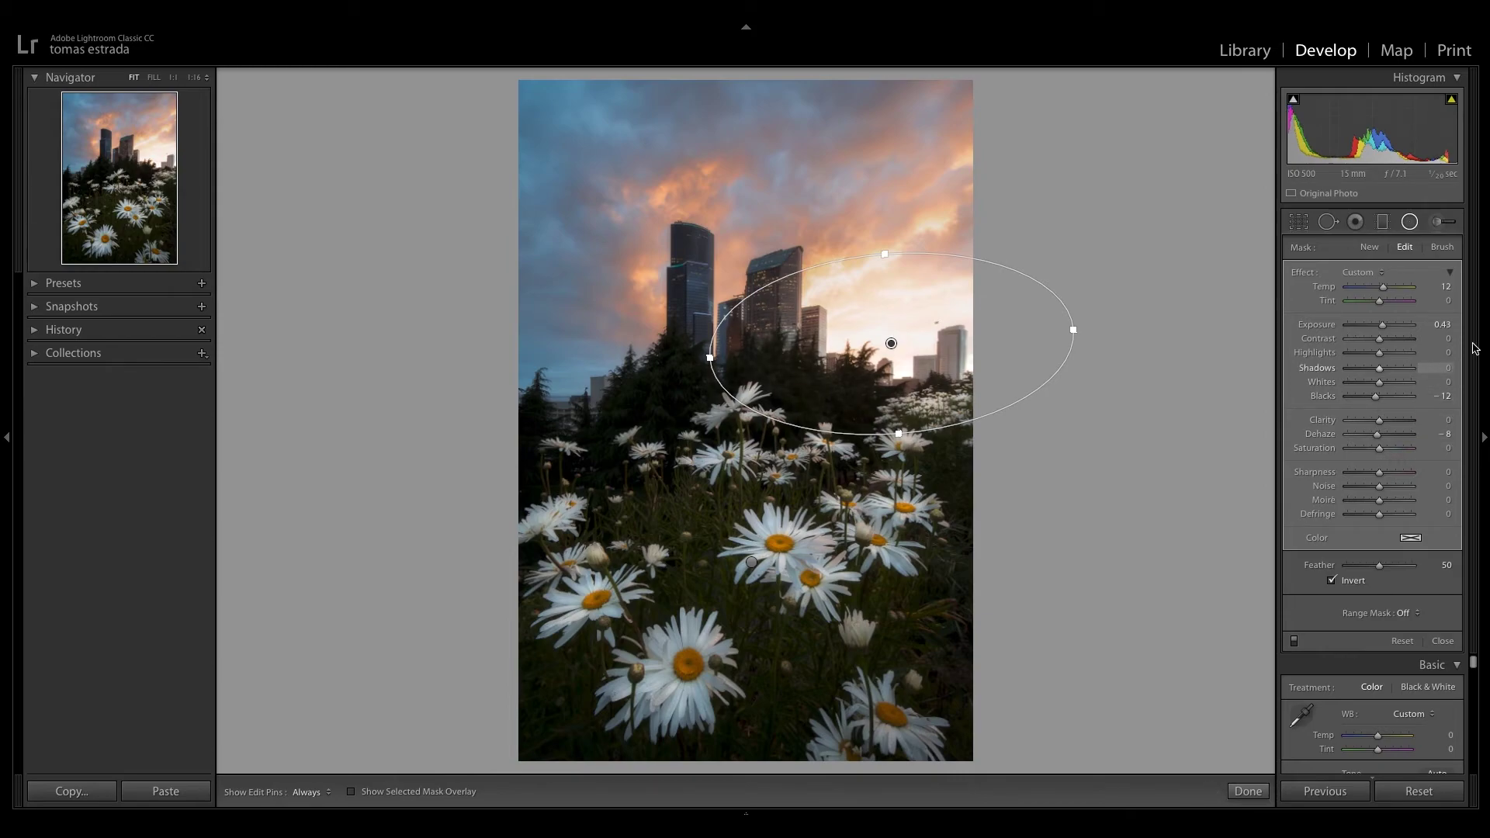
pyautogui.moveTo(883, 255)
pyautogui.mouseDown()
pyautogui.moveTo(886, 296)
pyautogui.moveTo(886, 260)
pyautogui.mouseUp()
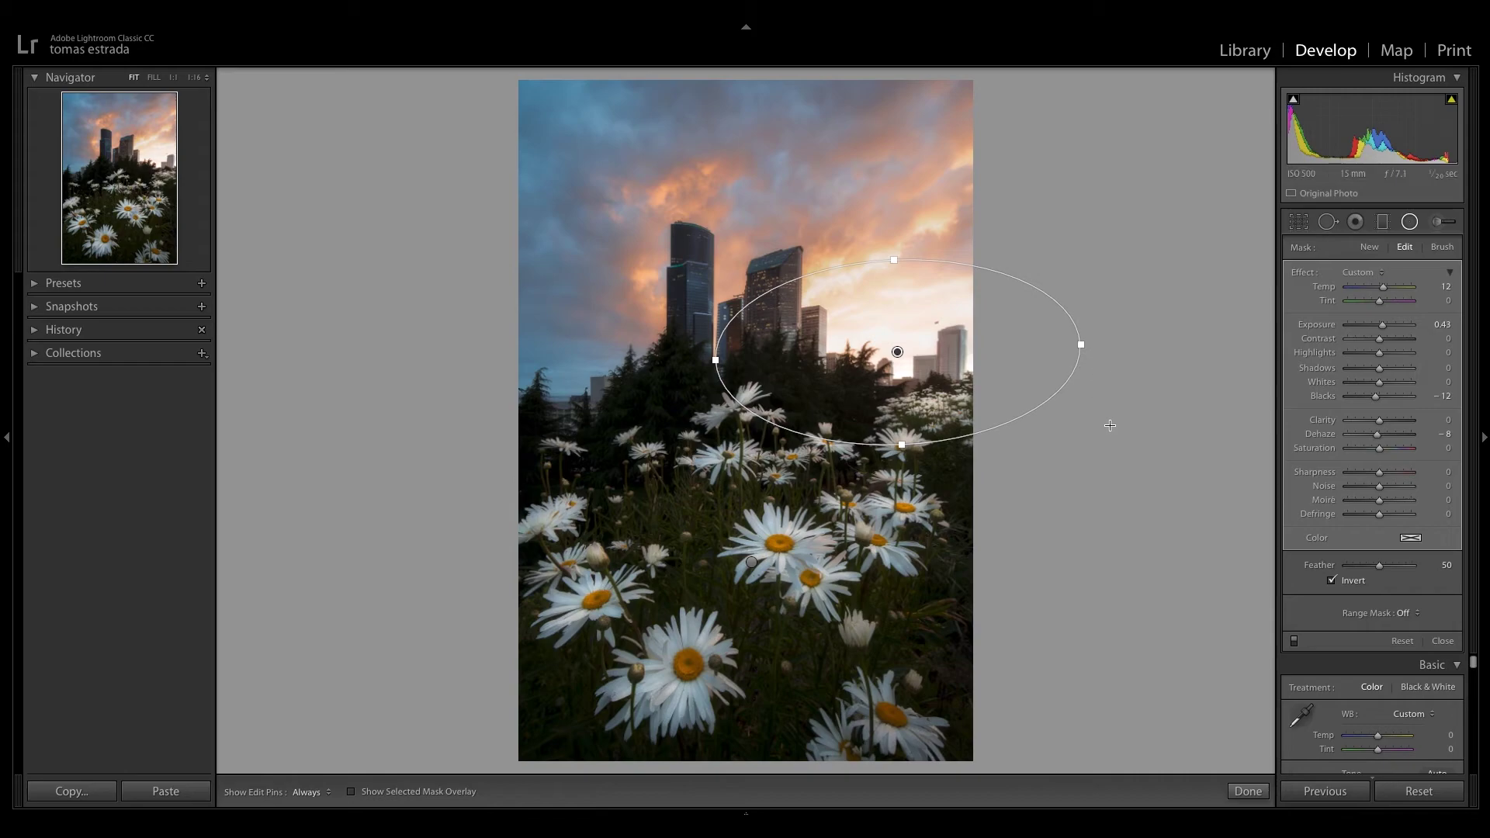
pyautogui.moveTo(981, 383)
pyautogui.mouseDown()
pyautogui.moveTo(920, 359)
pyautogui.moveTo(966, 388)
pyautogui.mouseUp()
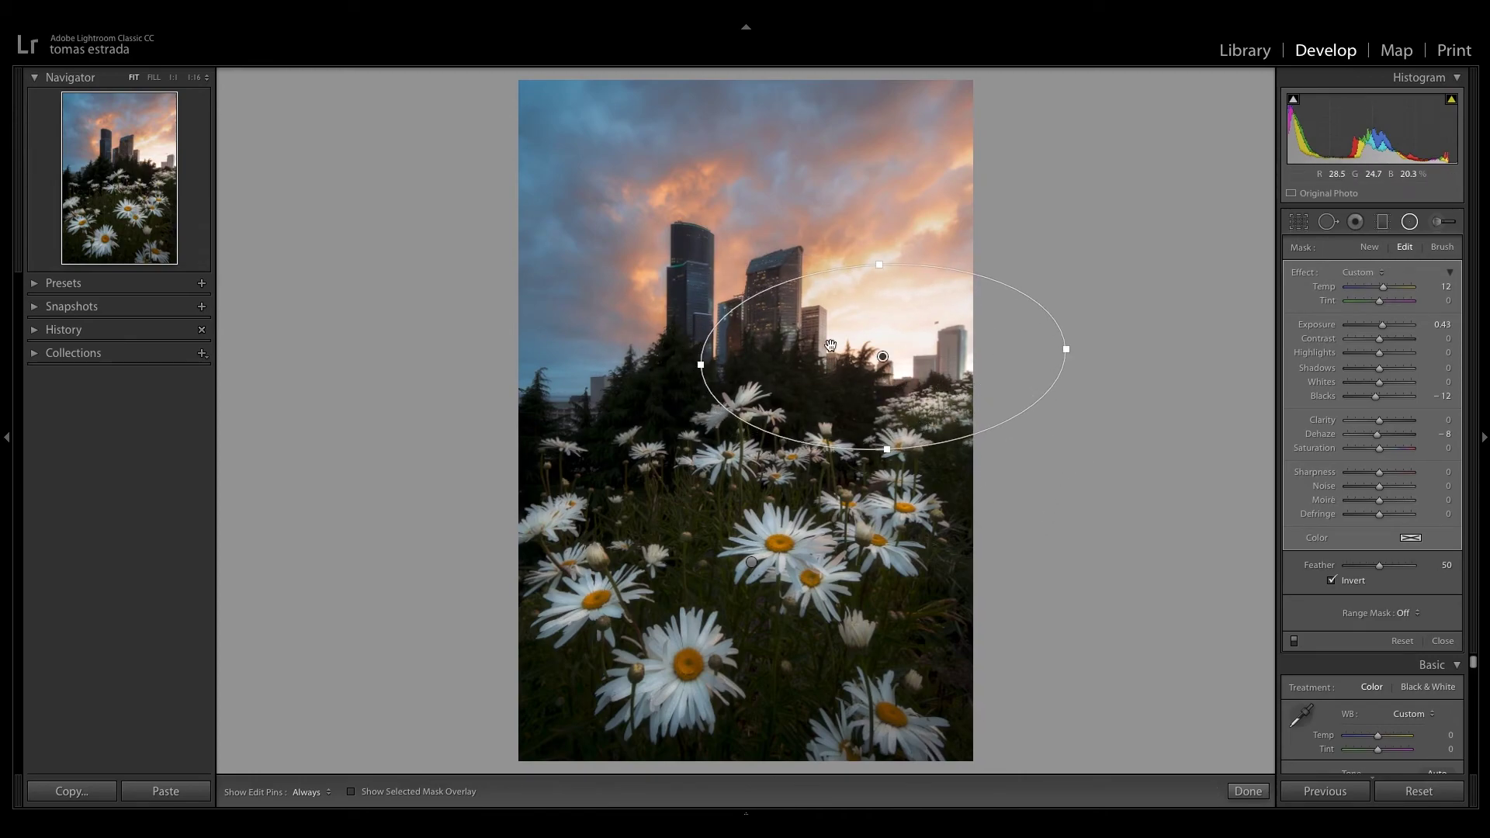
# Delete the skyline radial filter, restore it with Ctrl+Z, and close filter editing
pyautogui.rightClick(882, 356)
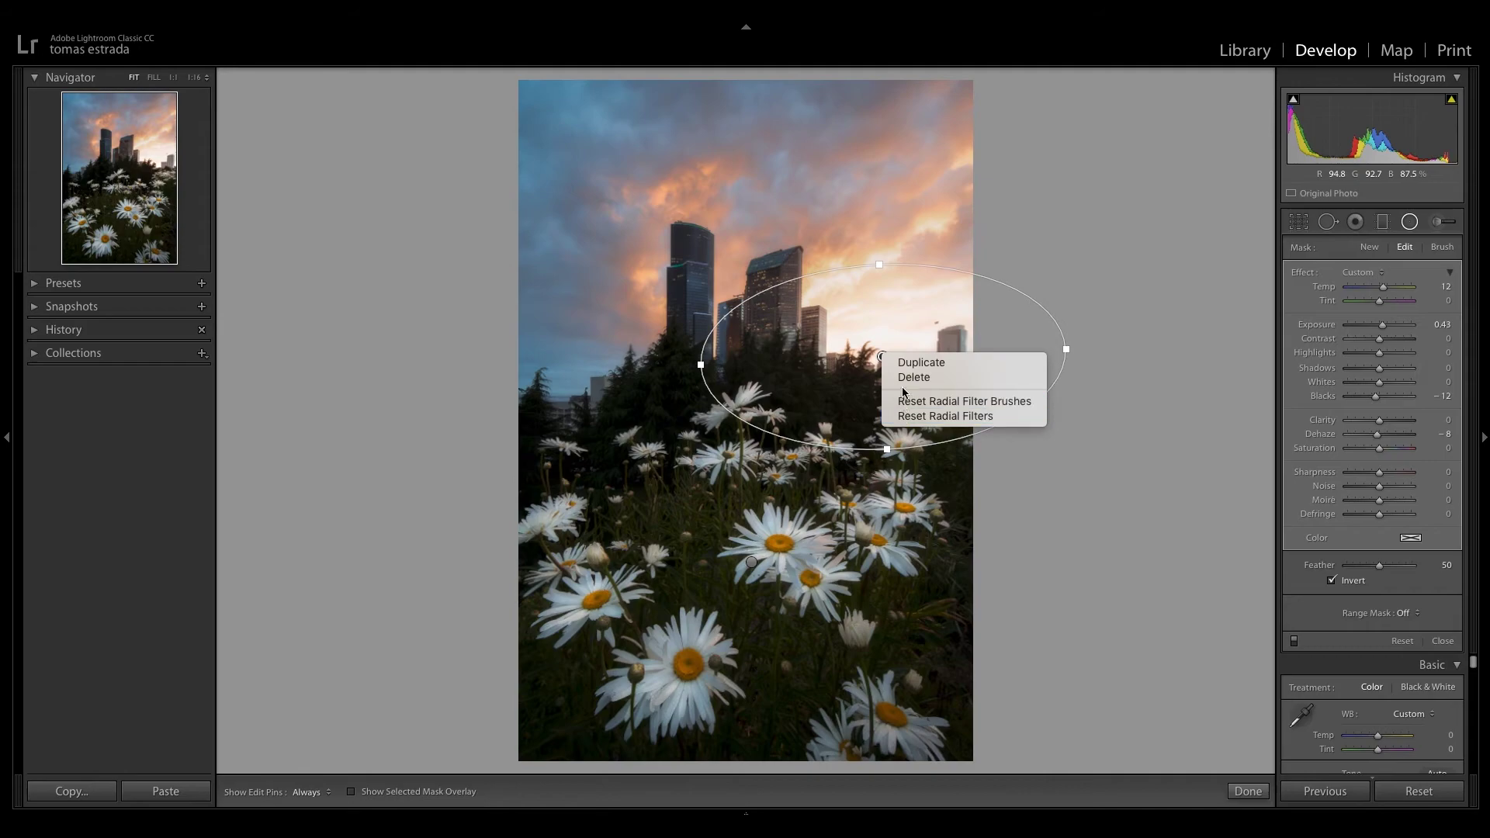
pyautogui.click(904, 376)
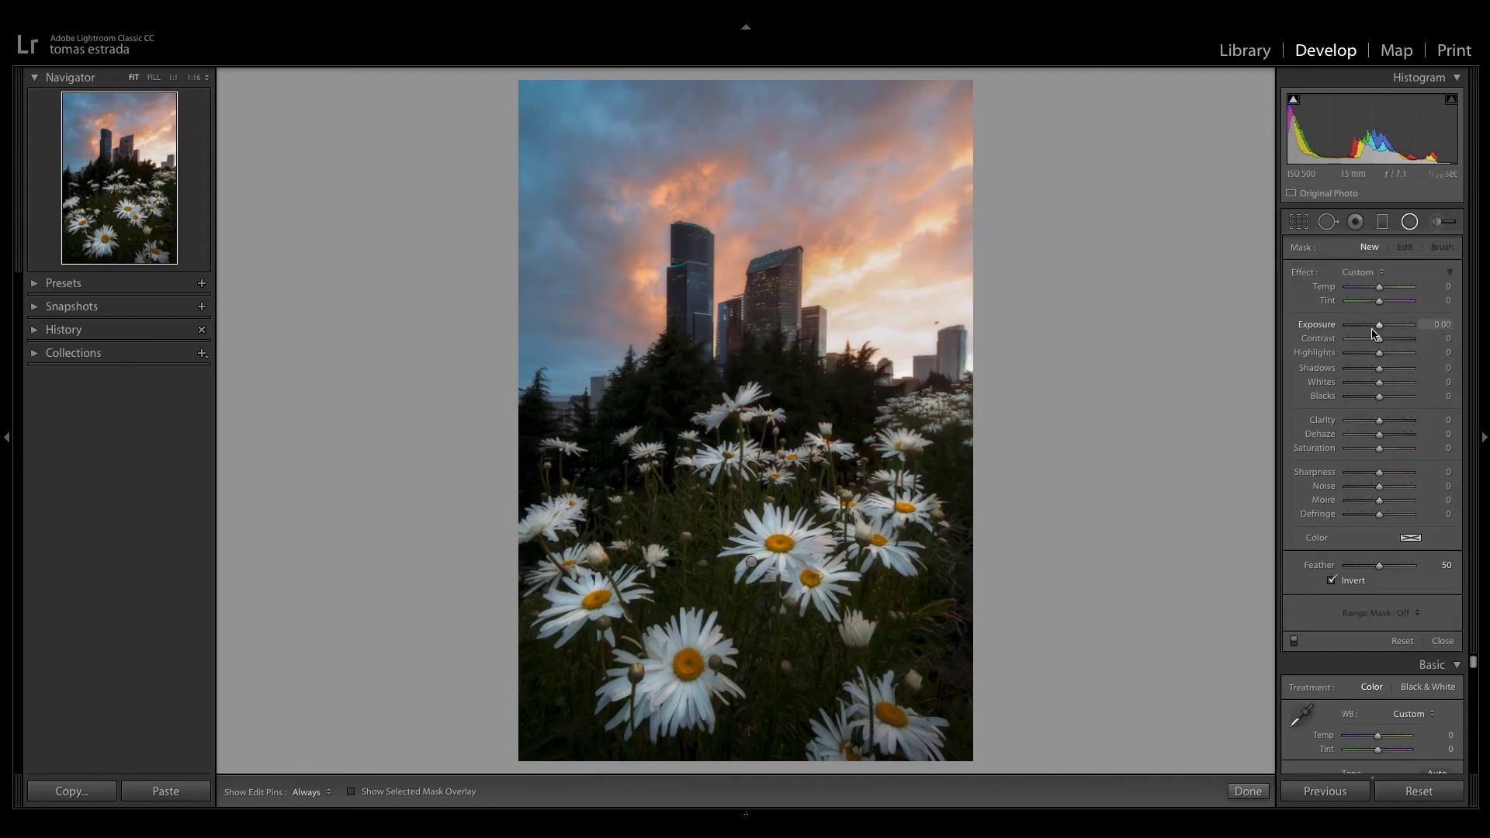
pyautogui.hotkey('ctrl', 'z')
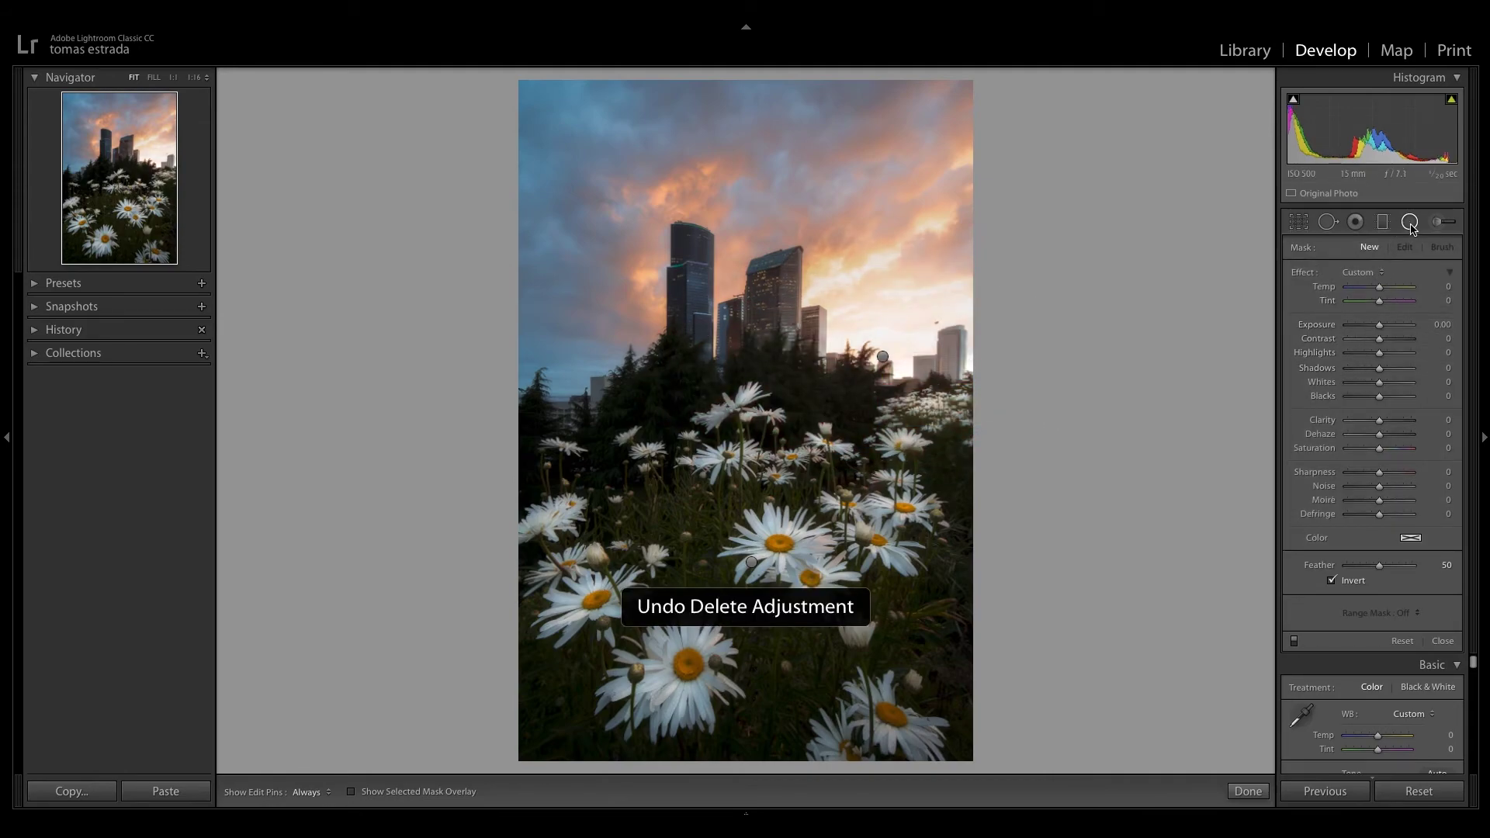
pyautogui.click(1410, 222)
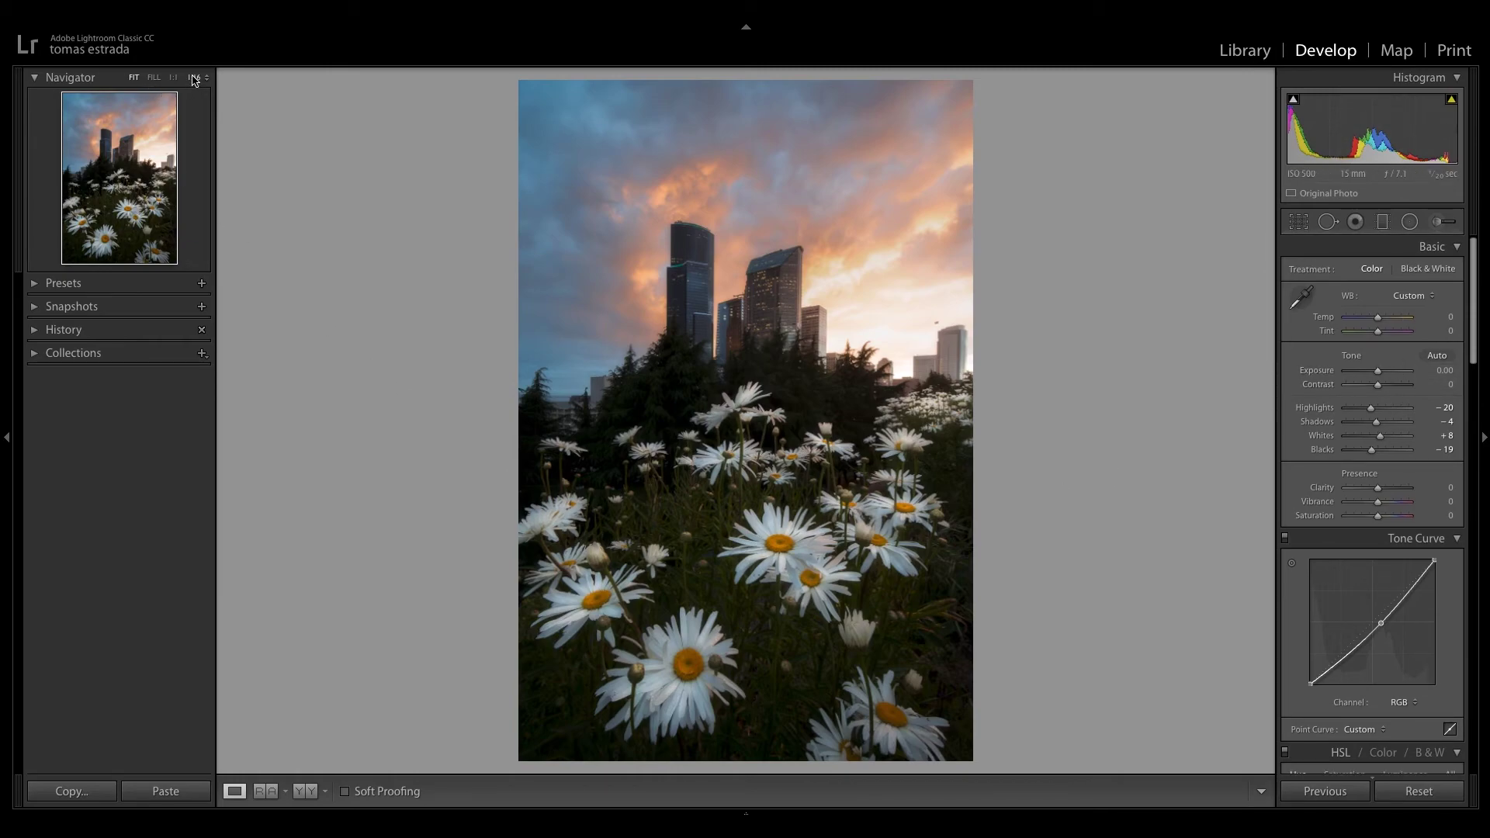
# At 1:16 zoom, draw a non-inverted radial oval out from the photo's centre
pyautogui.click(194, 78)
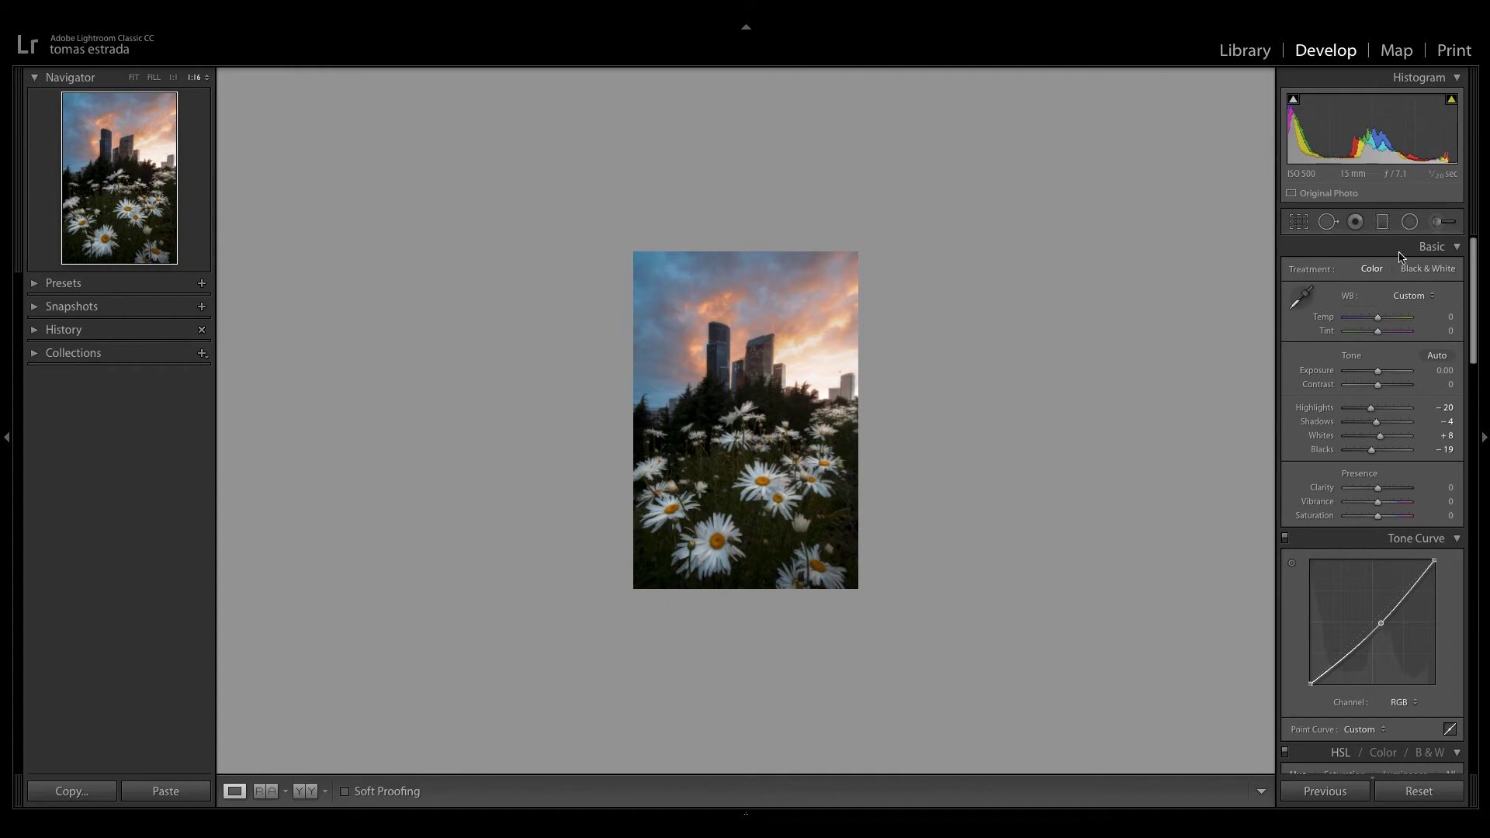
pyautogui.click(1410, 222)
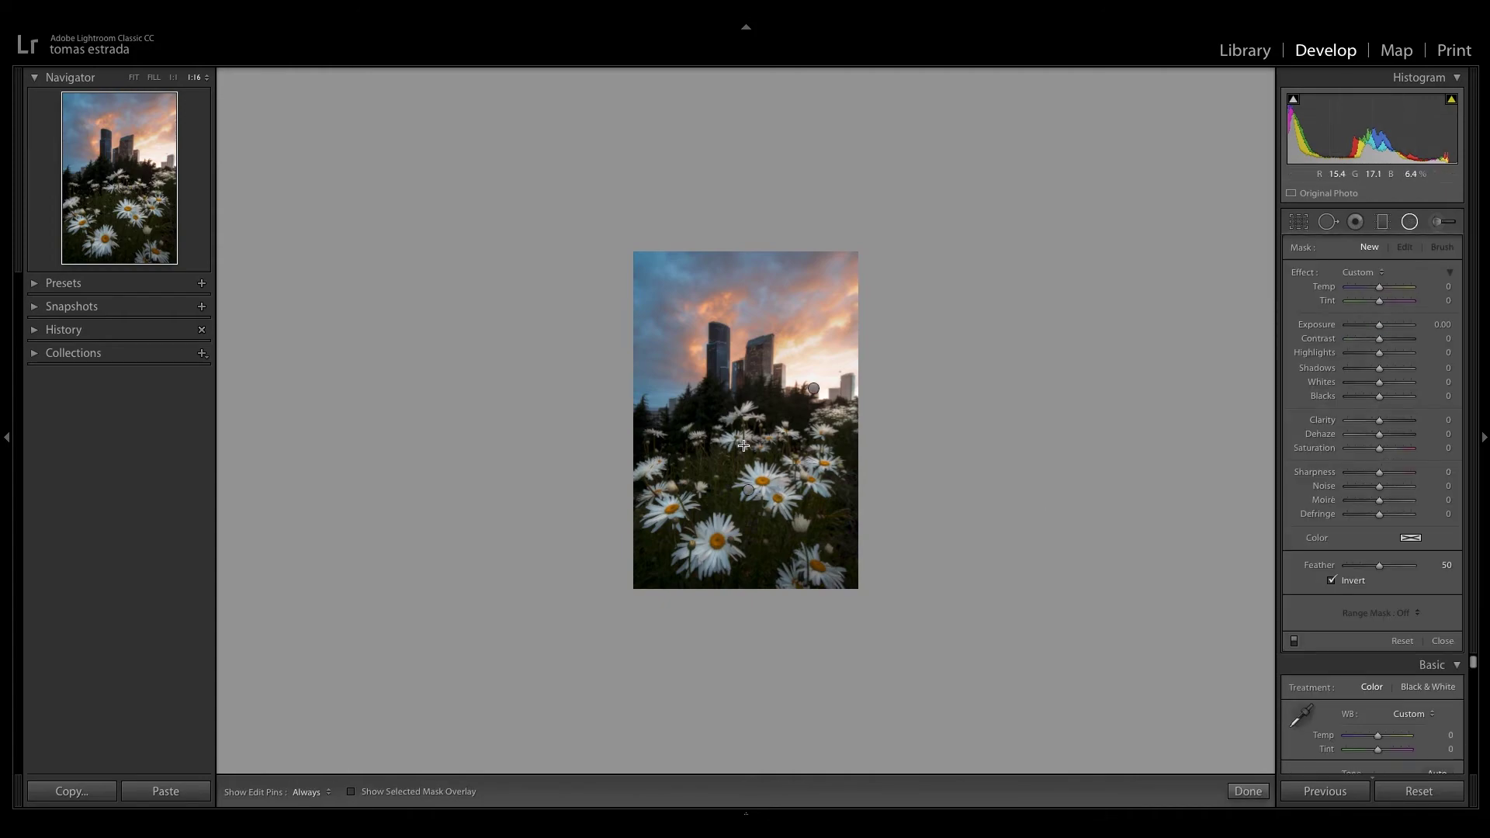
pyautogui.moveTo(746, 445); pyautogui.dragTo(886, 624)
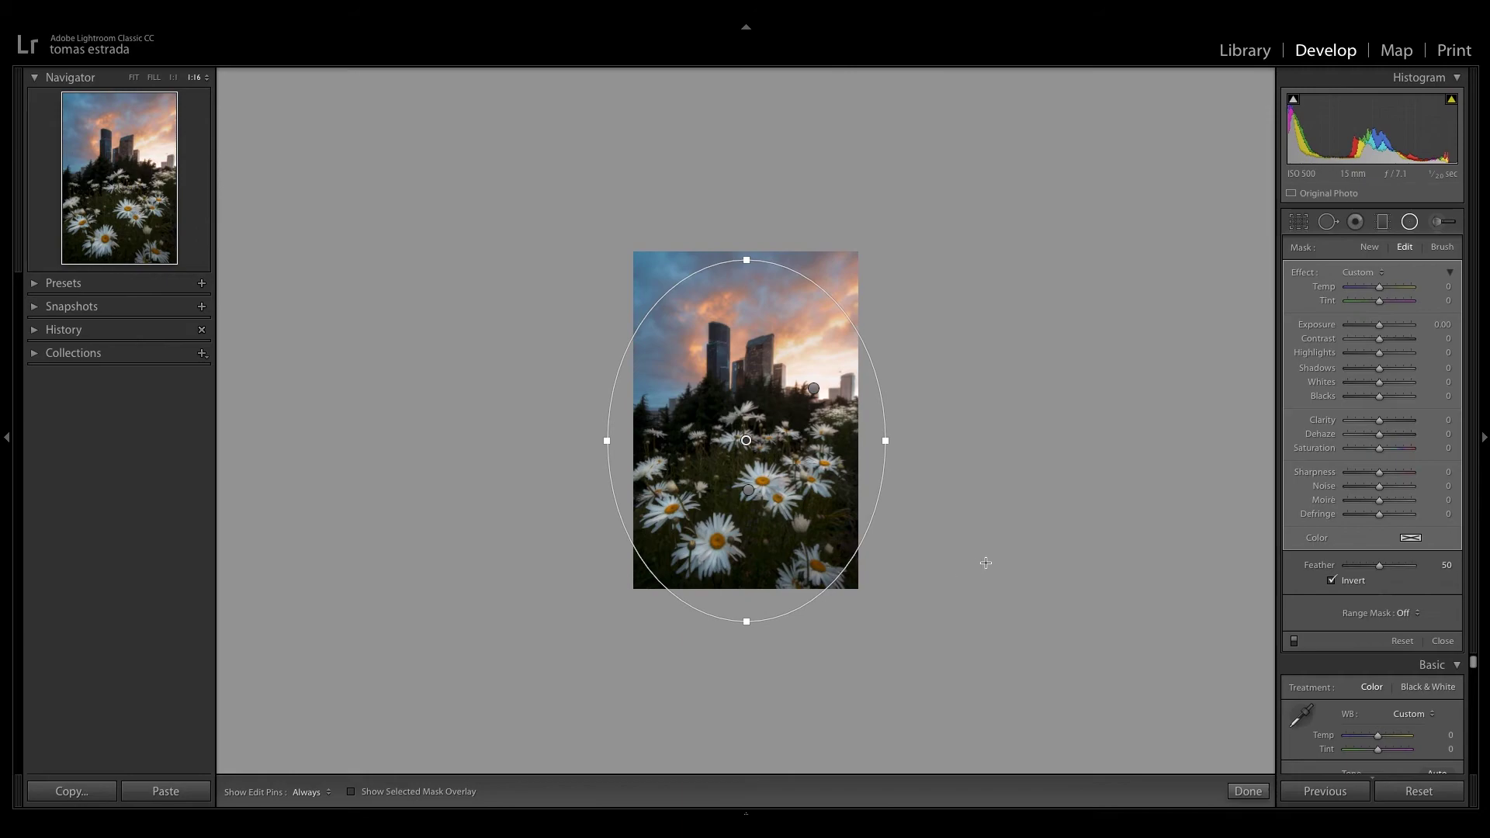
pyautogui.click(1331, 582)
pyautogui.moveTo(745, 442); pyautogui.dragTo(746, 451)
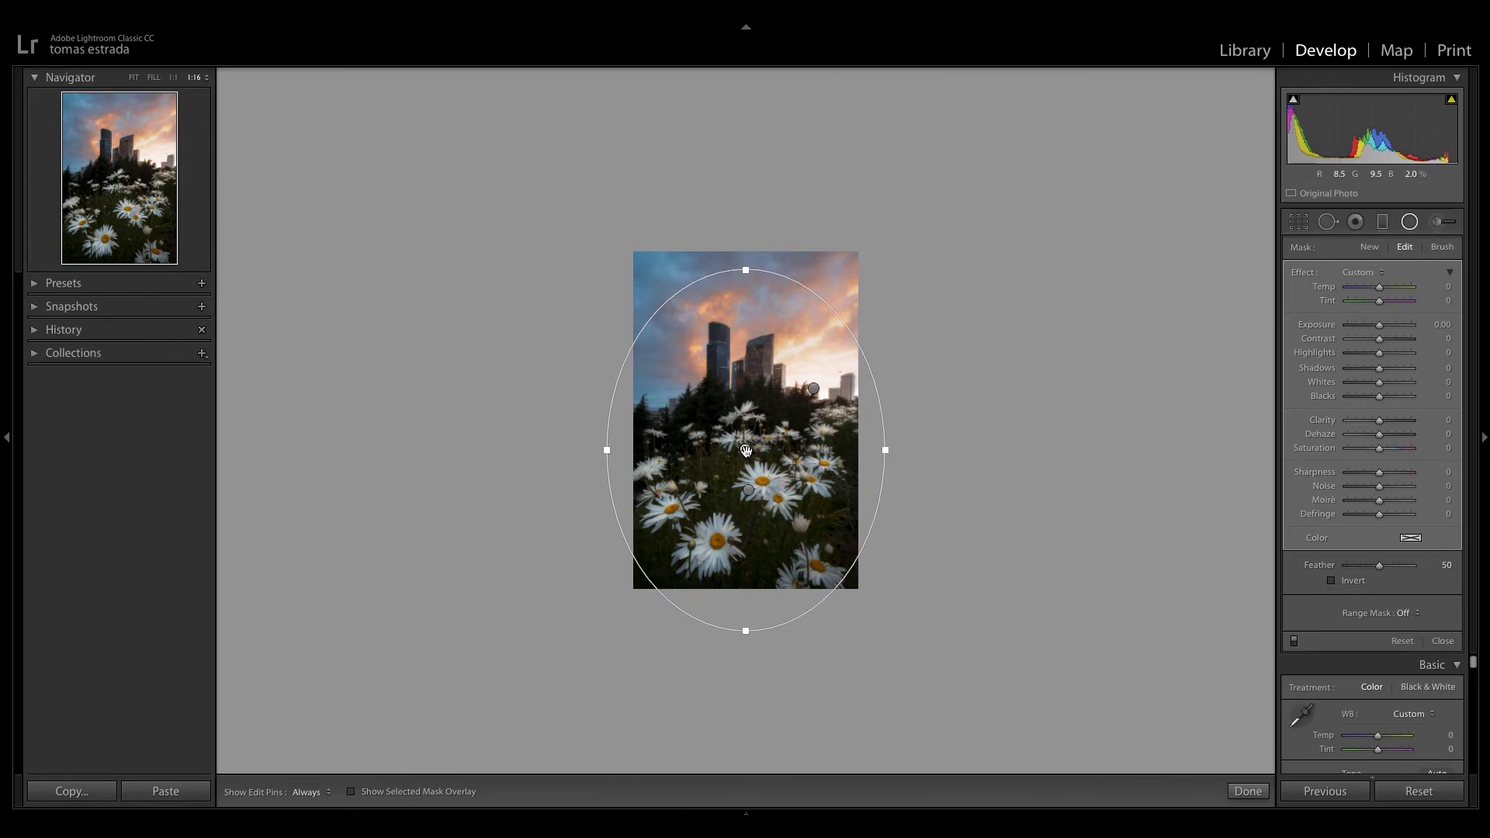
pyautogui.moveTo(746, 451)
# Darken outside the oval with lower Exposure, widening and re-centring the oval on the photo
pyautogui.moveTo(1442, 325); pyautogui.dragTo(1425, 325)
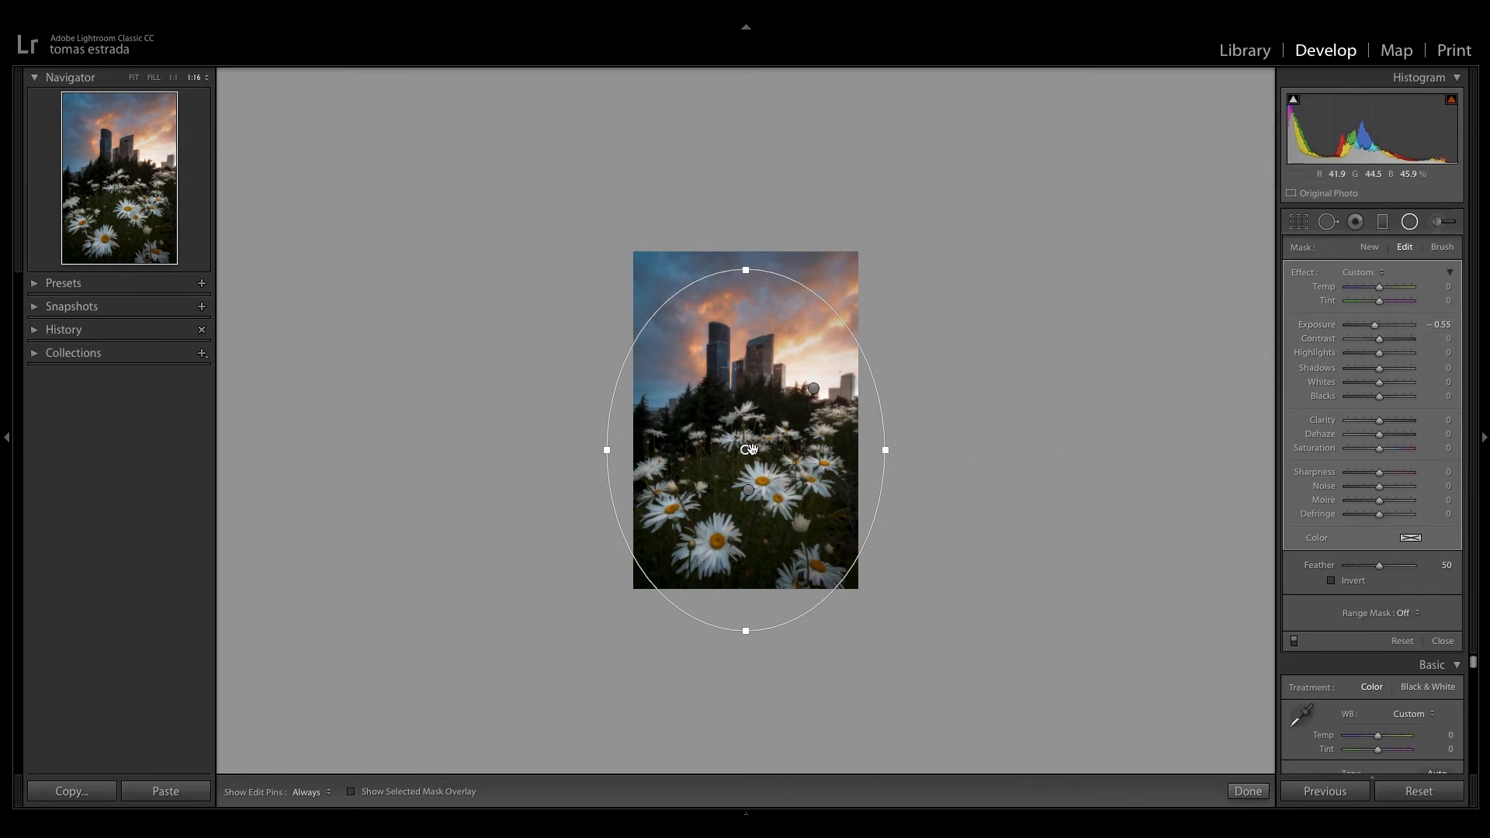
pyautogui.moveTo(745, 450); pyautogui.dragTo(747, 429)
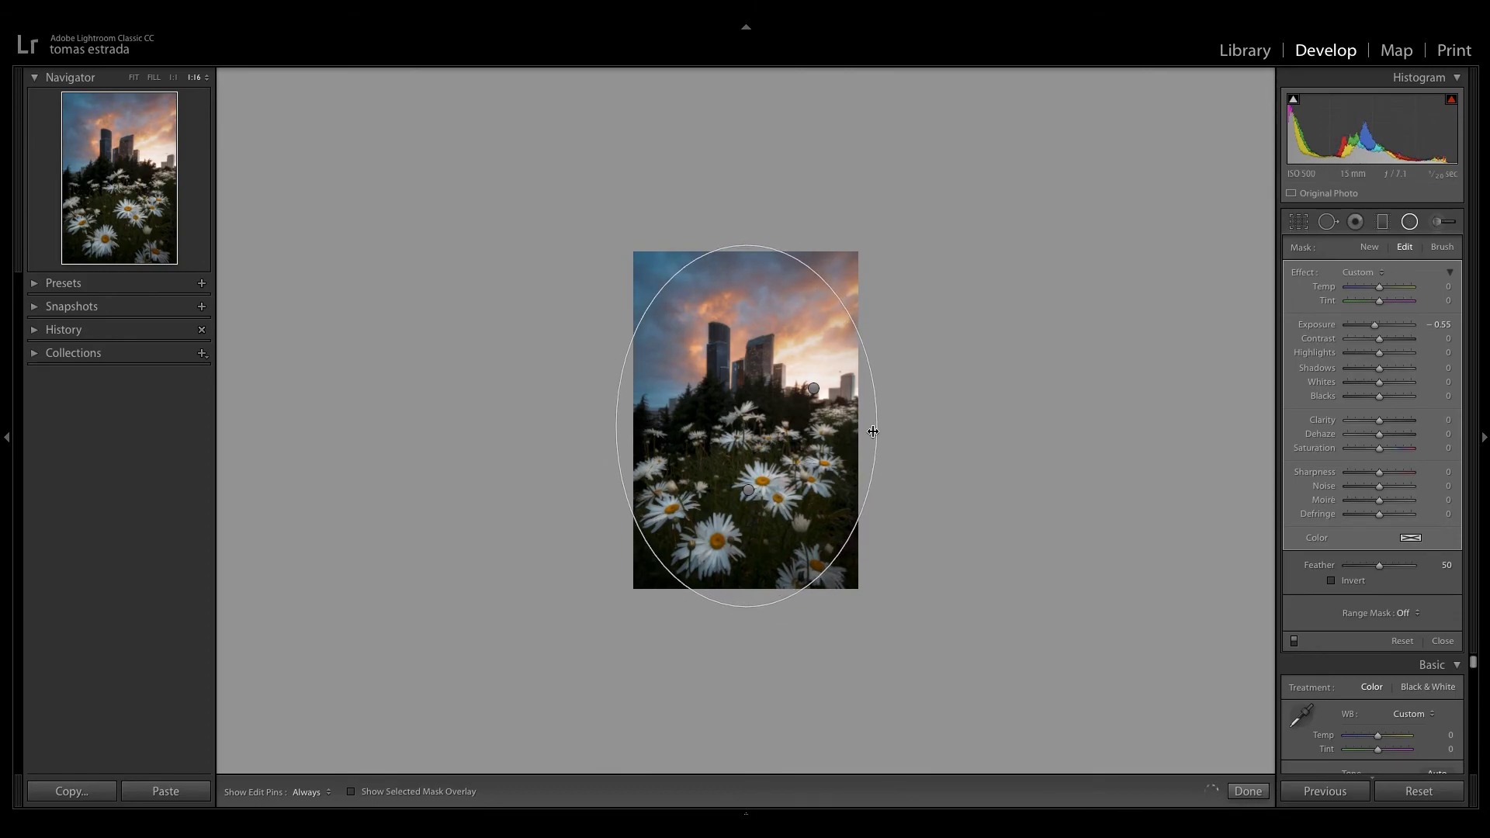
pyautogui.moveTo(872, 433)
pyautogui.mouseDown()
pyautogui.moveTo(918, 429)
pyautogui.moveTo(892, 429)
pyautogui.mouseUp()
pyautogui.moveTo(749, 431)
pyautogui.mouseDown()
pyautogui.moveTo(737, 428)
pyautogui.moveTo(750, 429)
pyautogui.mouseUp()
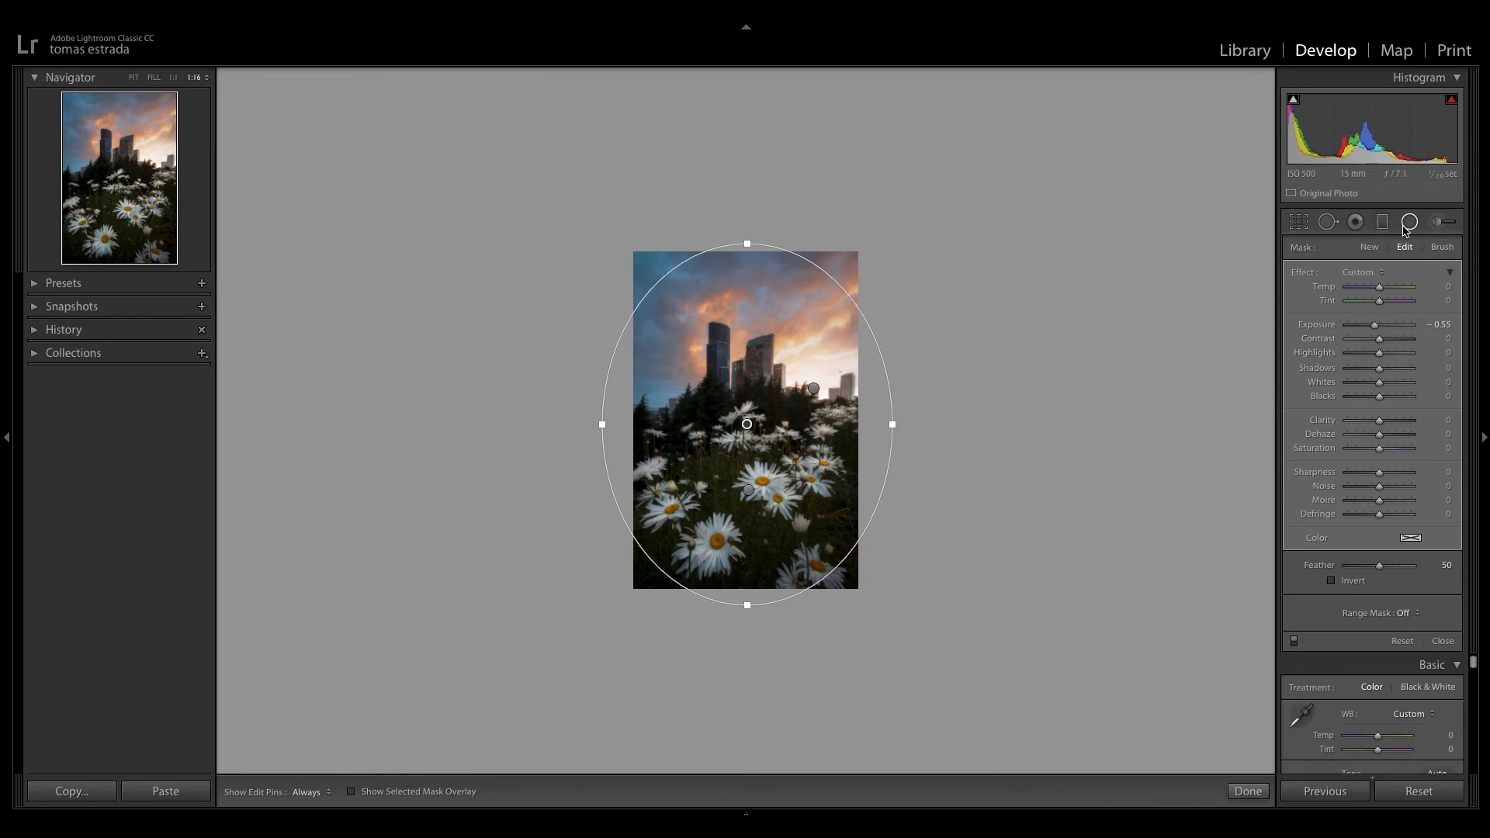
pyautogui.click(134, 78)
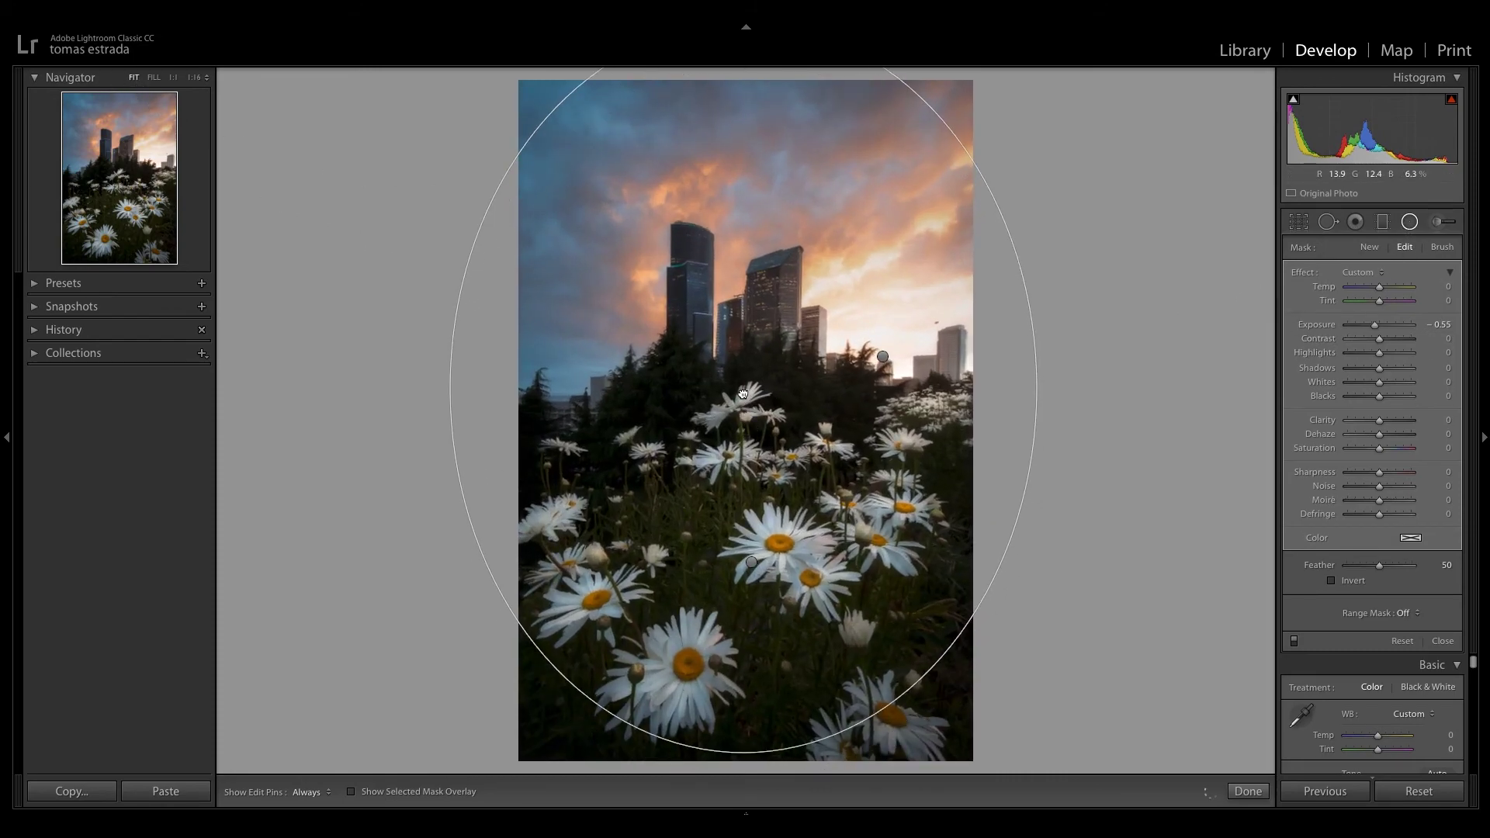
pyautogui.moveTo(749, 429); pyautogui.dragTo(749, 419)
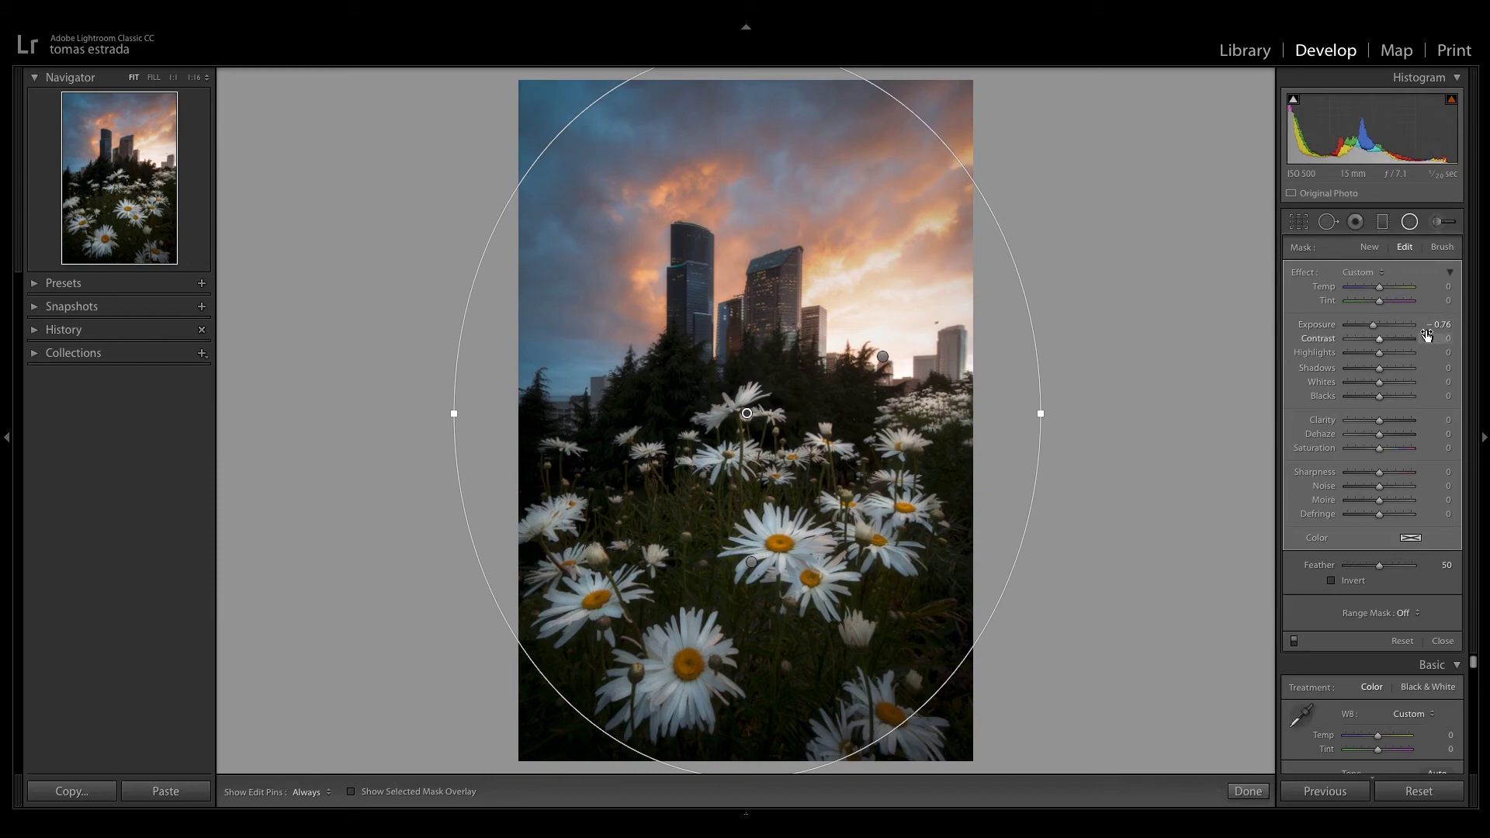
# Set the vignette Exposure to −0.79 and stretch the oval taller past the photo's edges
pyautogui.moveTo(1440, 325); pyautogui.dragTo(1443, 324)
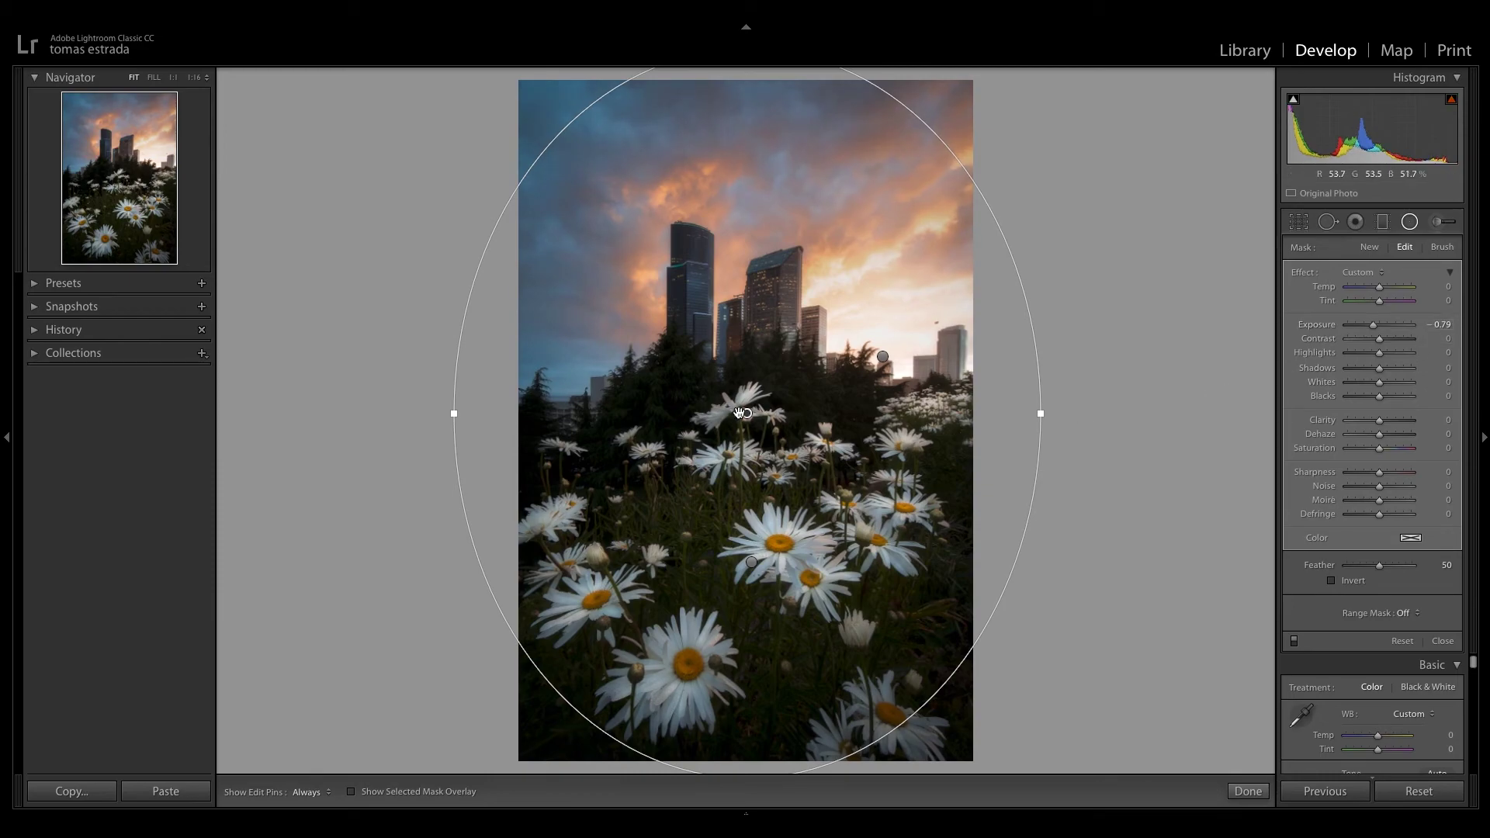
pyautogui.moveTo(746, 413); pyautogui.dragTo(744, 463)
pyautogui.click(194, 77)
pyautogui.moveTo(744, 273); pyautogui.dragTo(743, 225)
pyautogui.moveTo(739, 458); pyautogui.dragTo(741, 455)
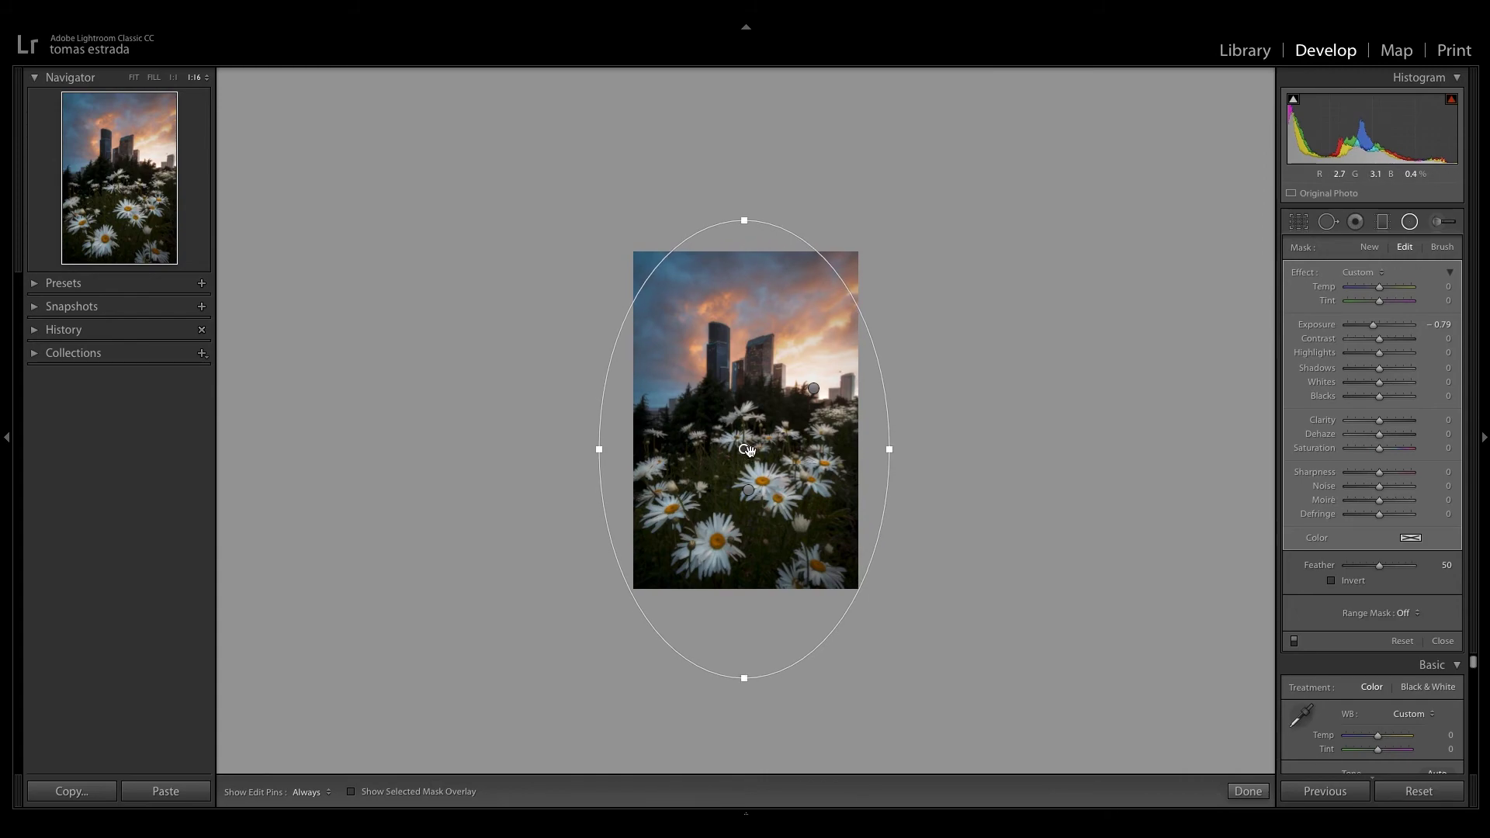
pyautogui.moveTo(747, 453)
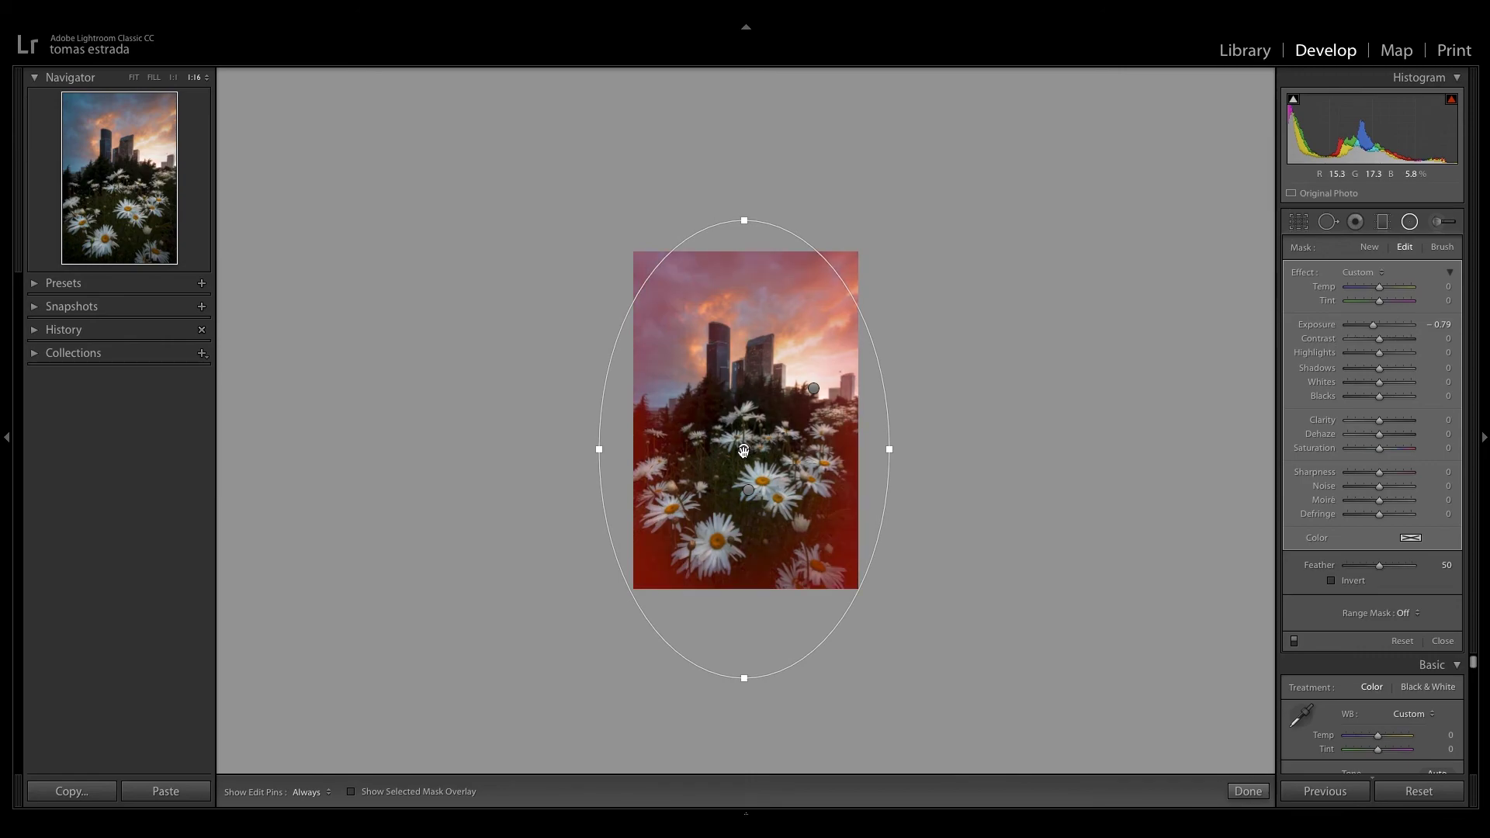
# Move the daisy filter's oval down-left, extend its top, and raise its Highlights to 53
pyautogui.click(1410, 222)
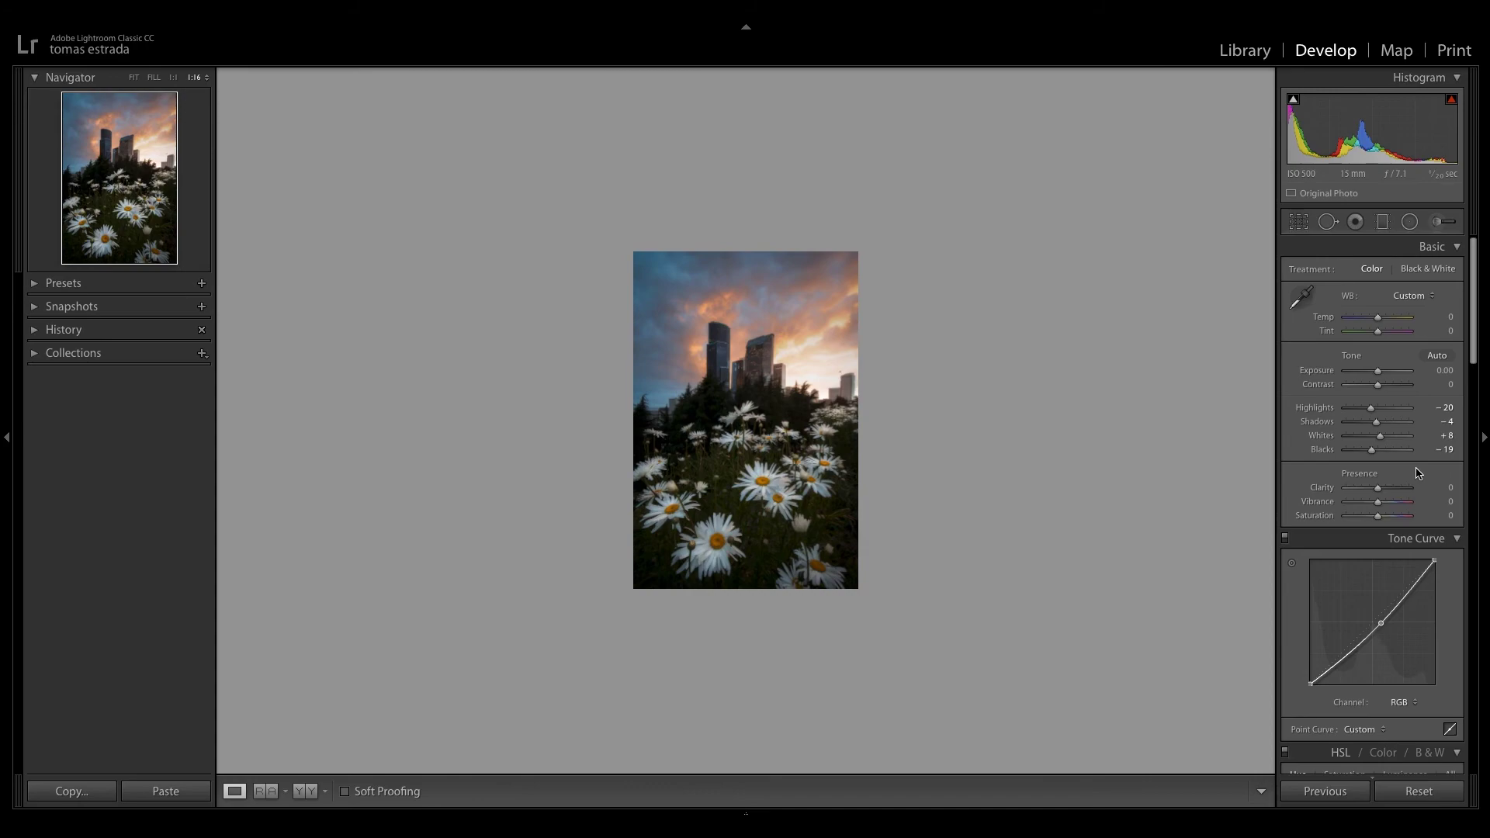
pyautogui.hotkey('shift', 'm')
pyautogui.click(766, 558)
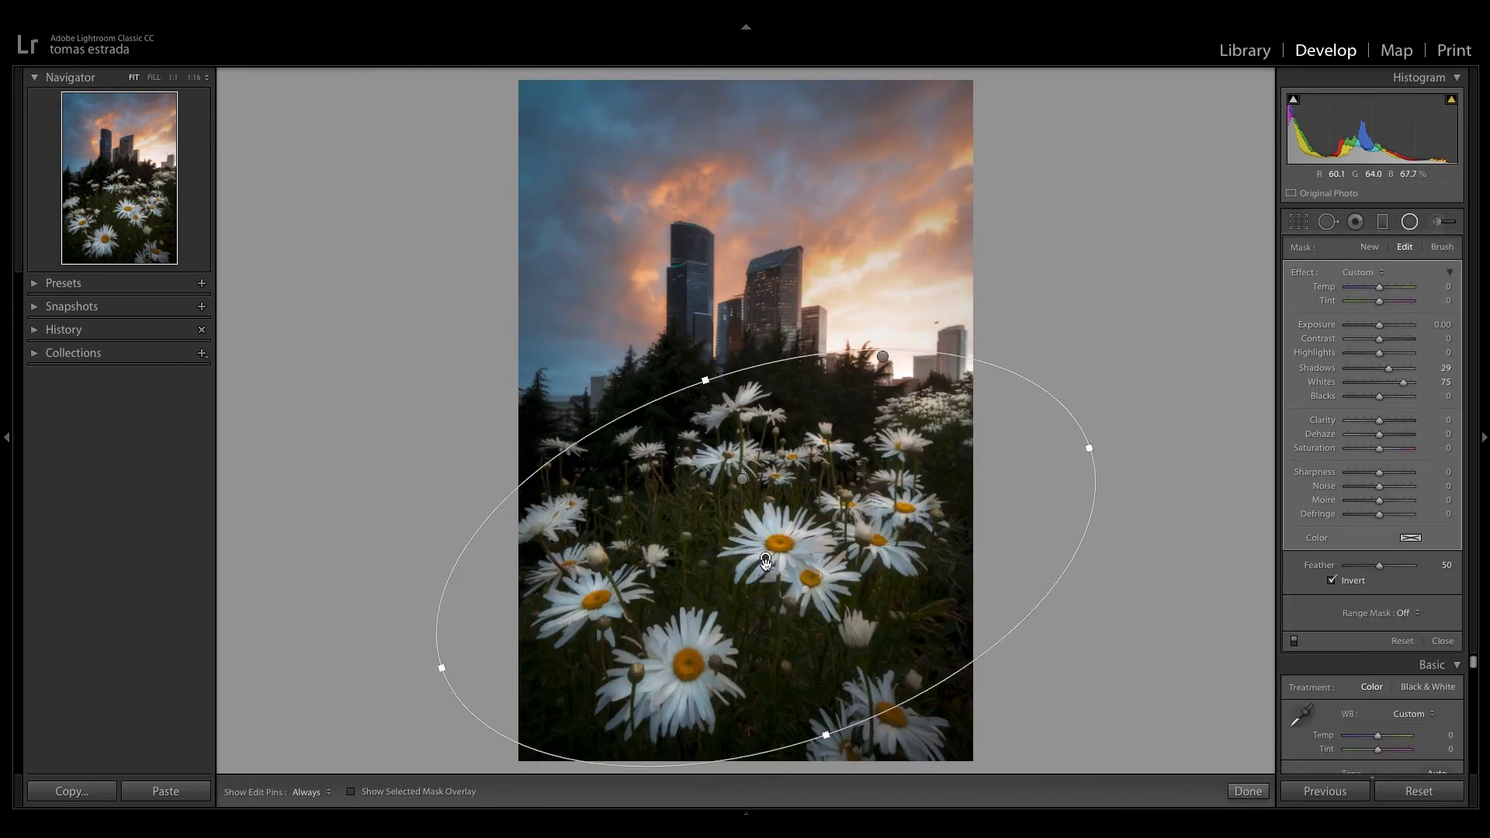
pyautogui.moveTo(766, 557); pyautogui.dragTo(752, 578)
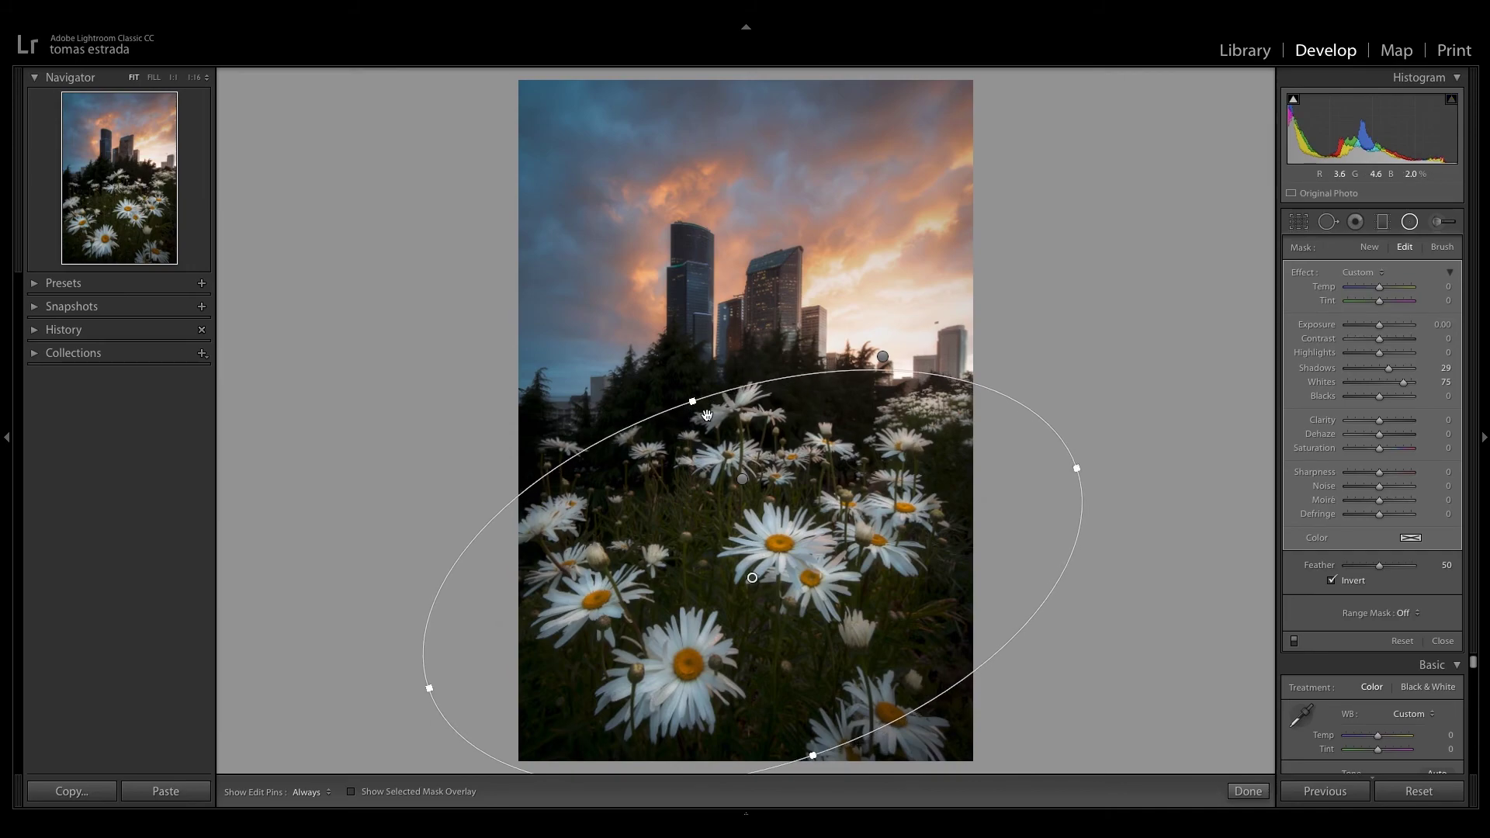
pyautogui.moveTo(695, 402); pyautogui.dragTo(690, 388)
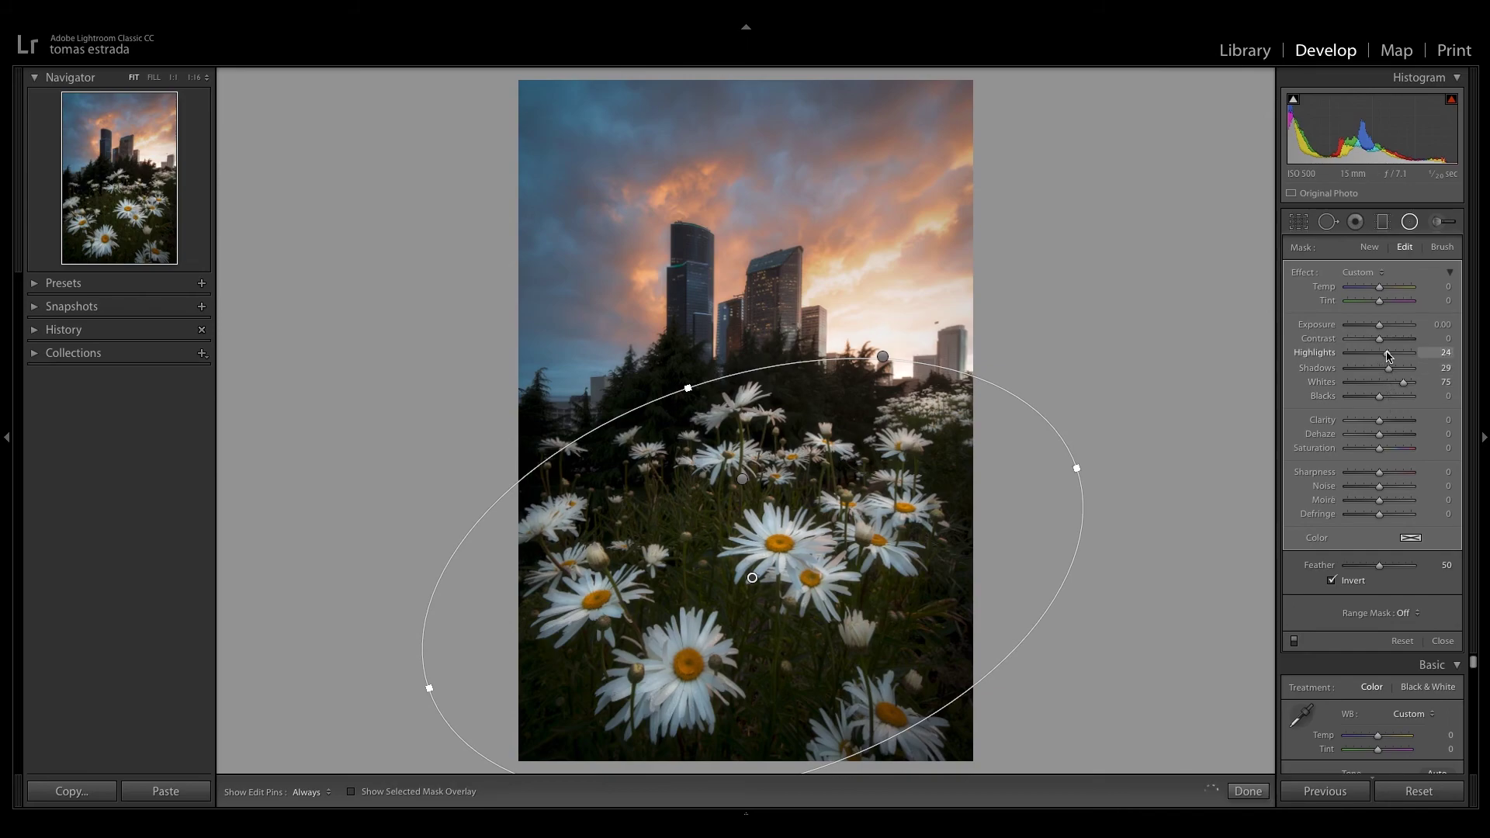
pyautogui.moveTo(1389, 356); pyautogui.dragTo(1395, 356)
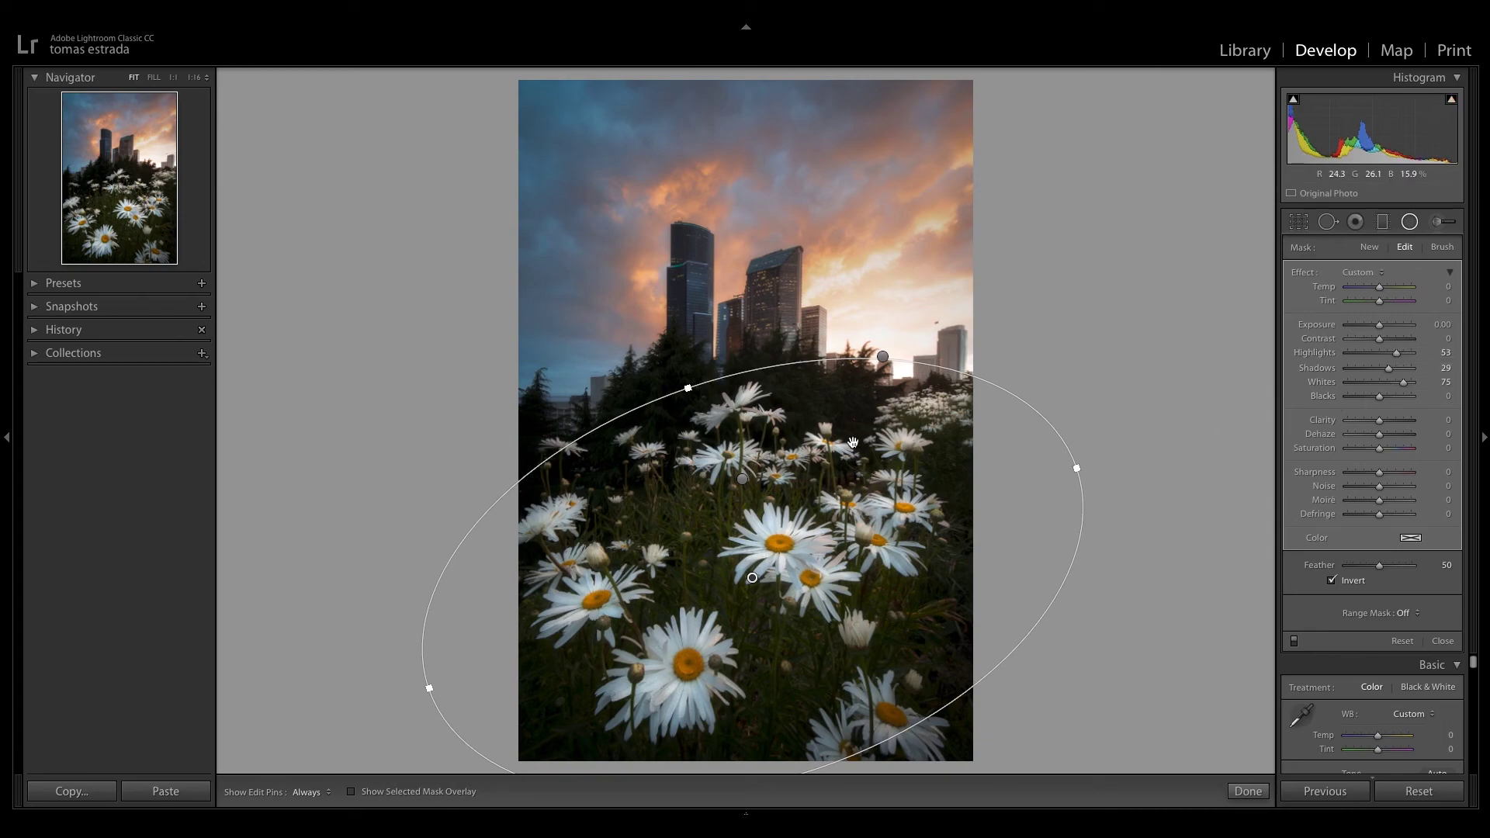
pyautogui.hotkey('shift', 'm')
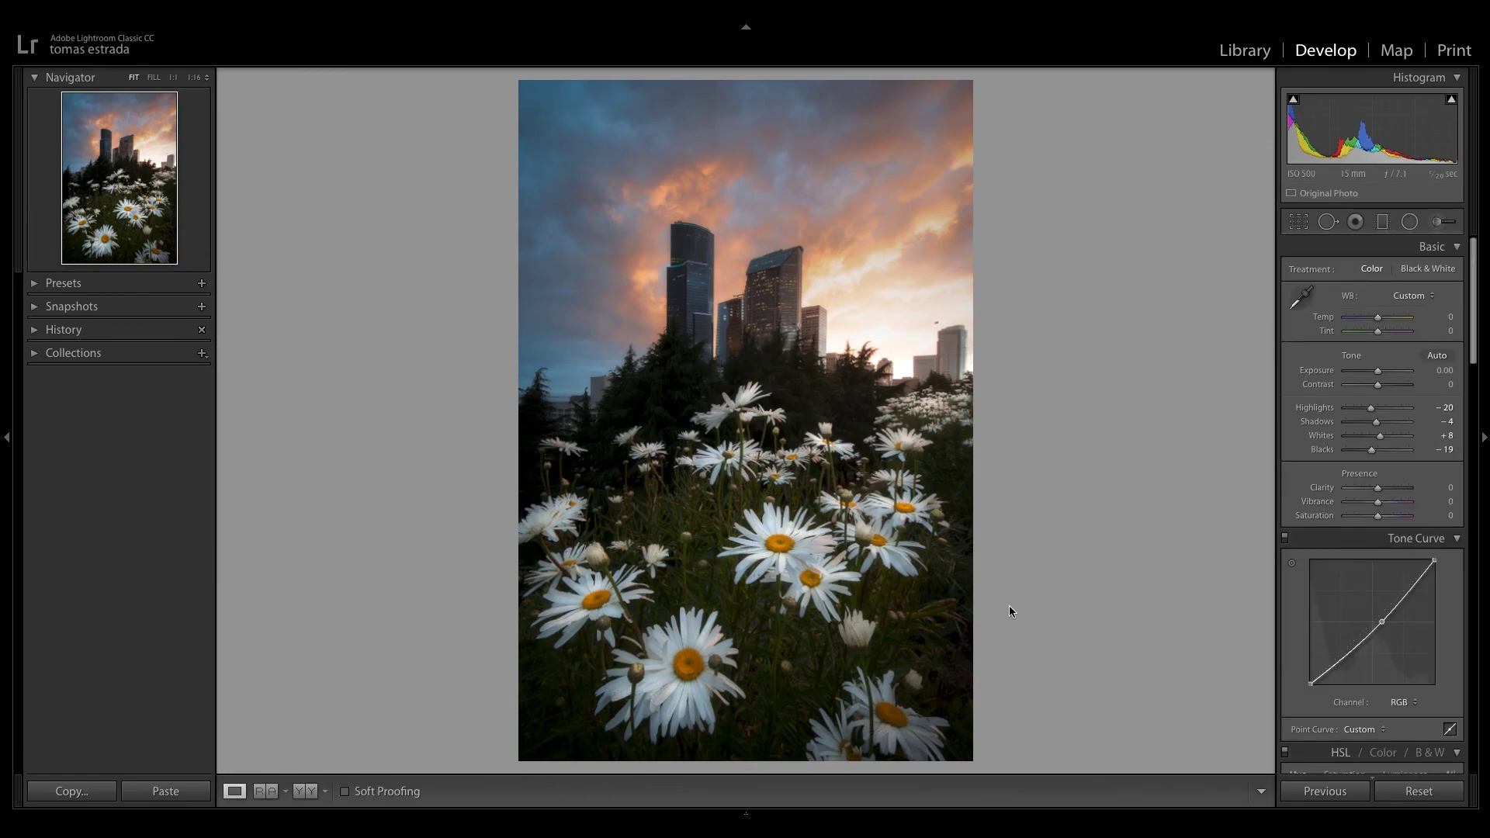
pyautogui.press('\\')
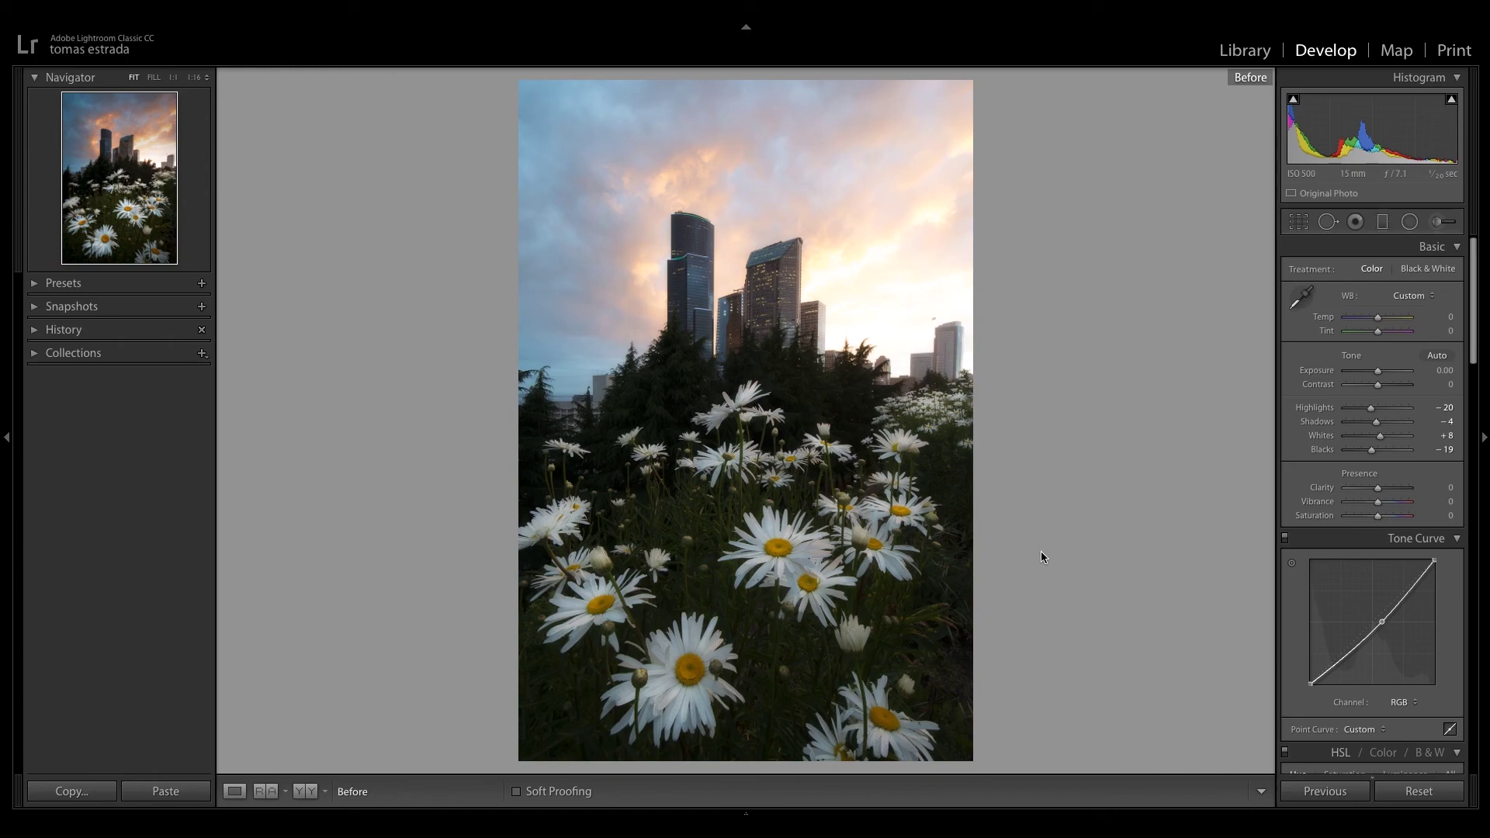
pyautogui.press('\\')
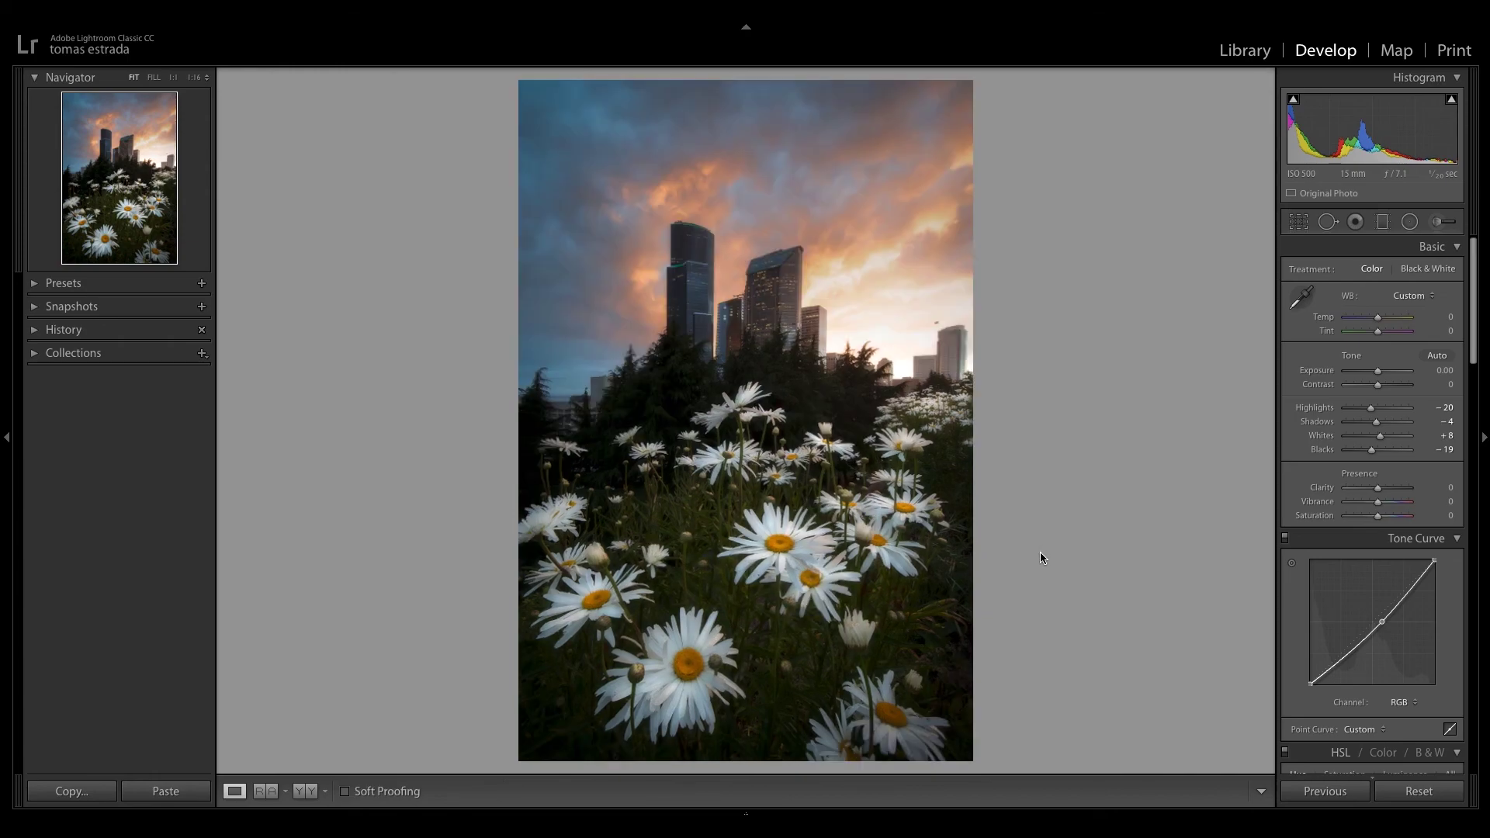